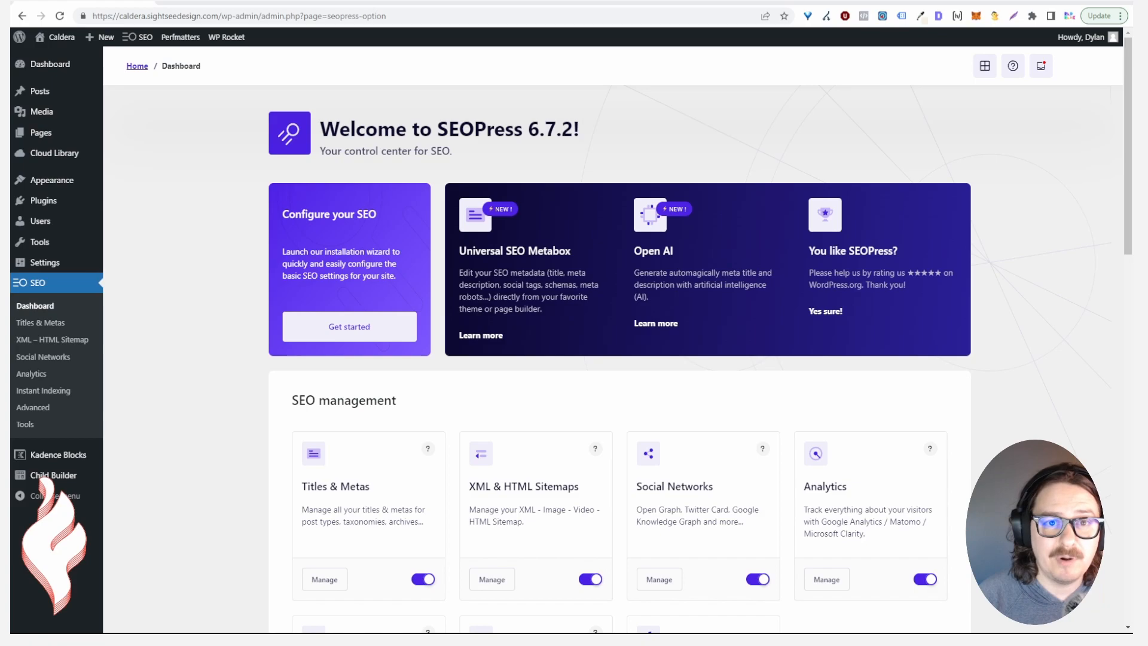
Look over the Import/Export tool for other SEO plugins' metadata, then return to the SEOPress dashboard
click(26, 424)
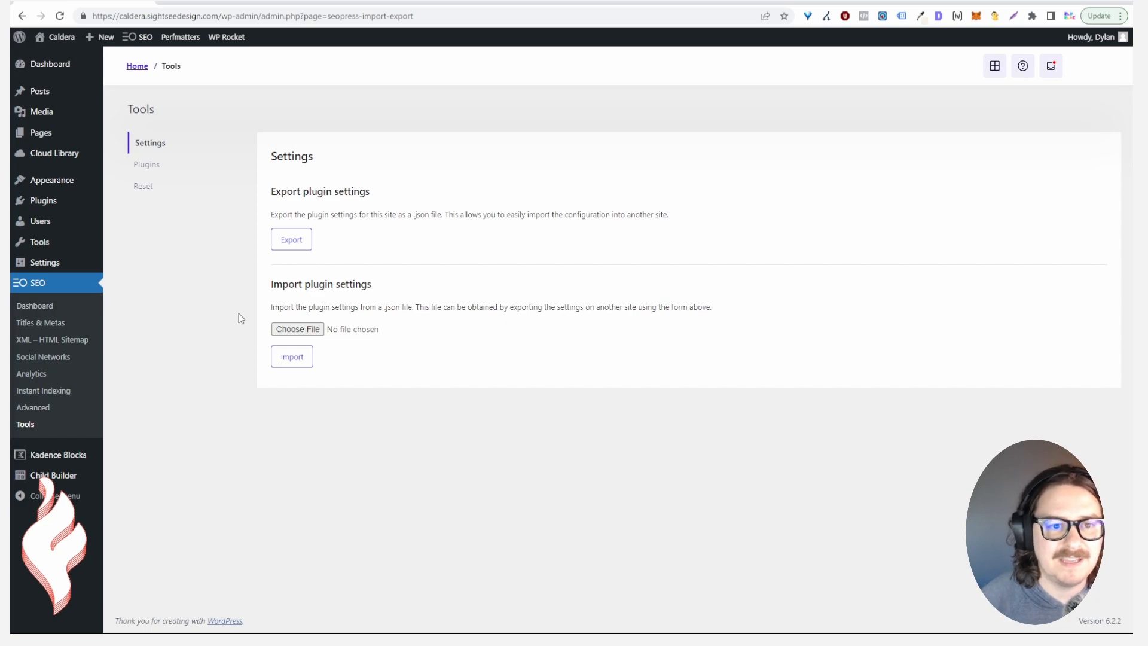
click(151, 168)
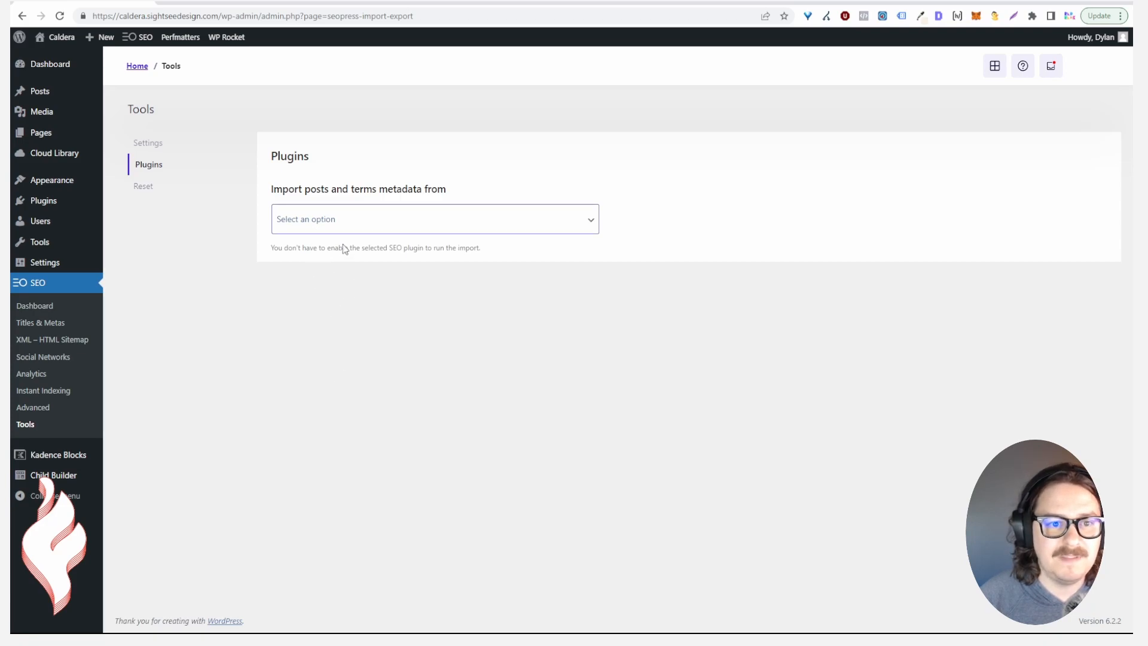
click(52, 307)
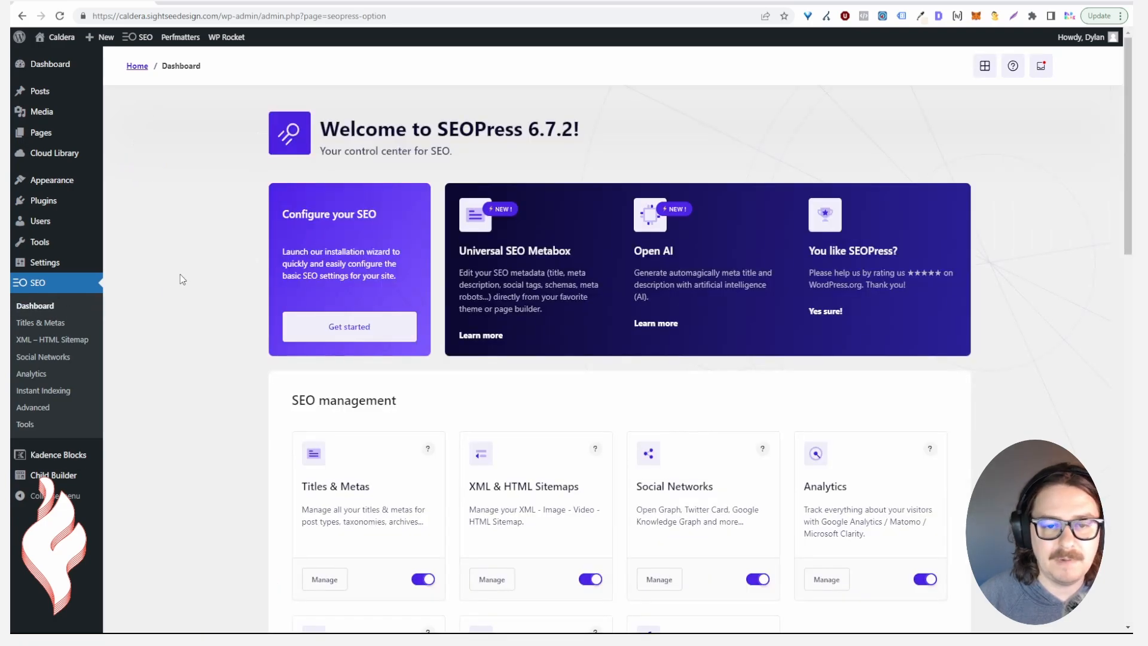
scroll(255, 267, down, 2)
scroll(225, 256, down, 3)
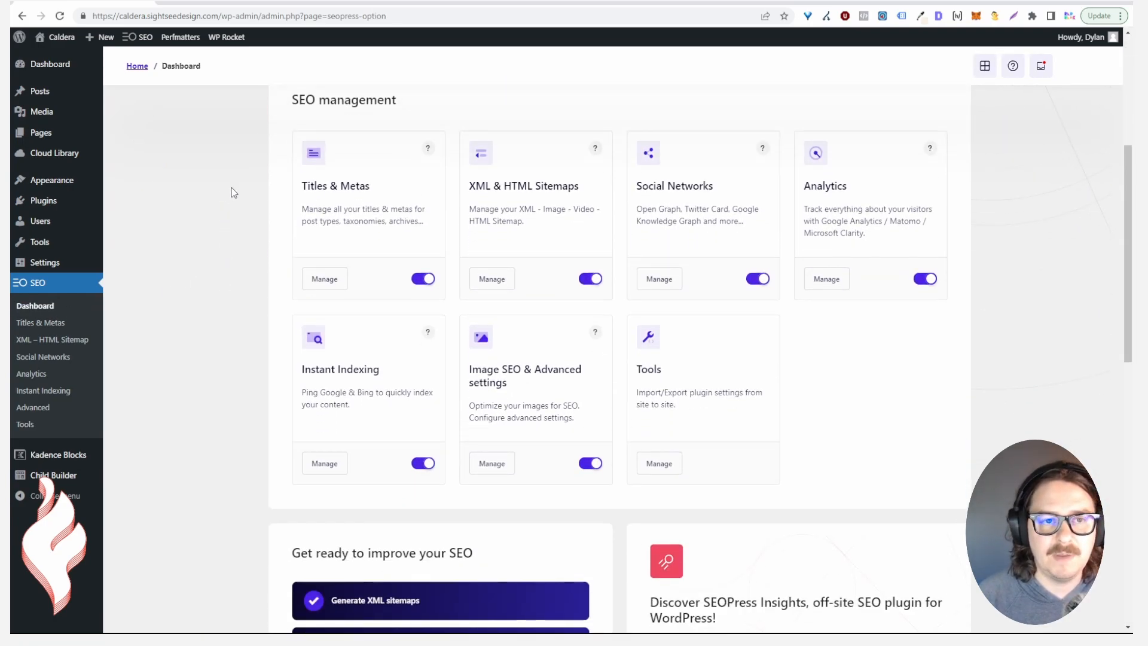
In Titles & Metas Home, replace the site title placeholder with 'Portland Wedding Photographer'
click(336, 279)
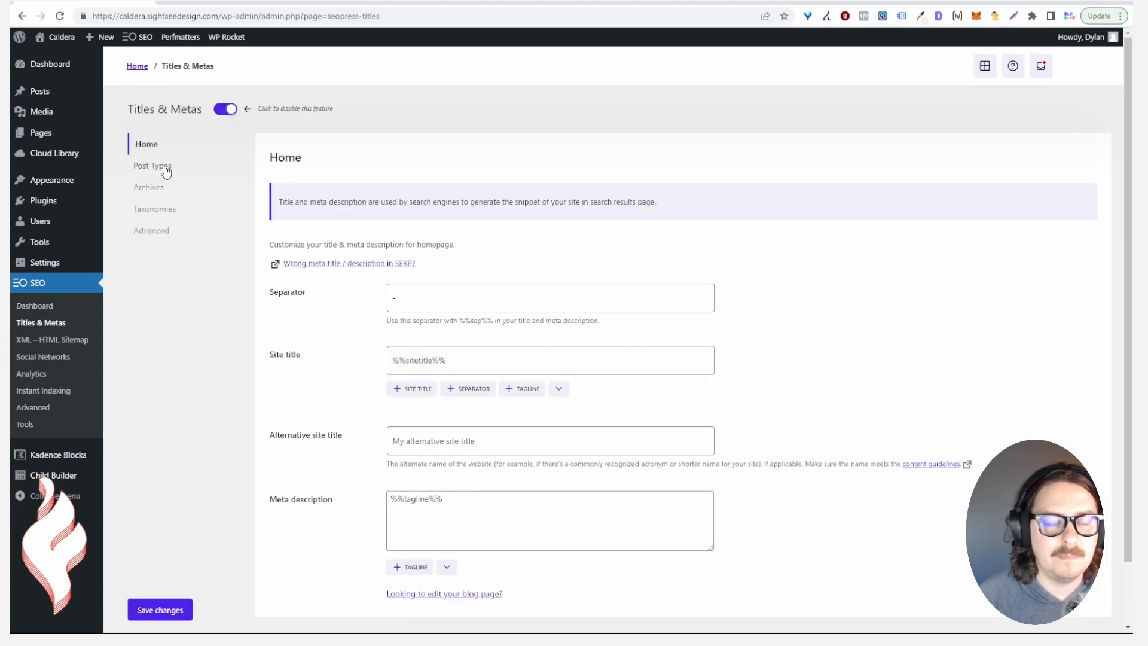
scroll(206, 144, down, 1)
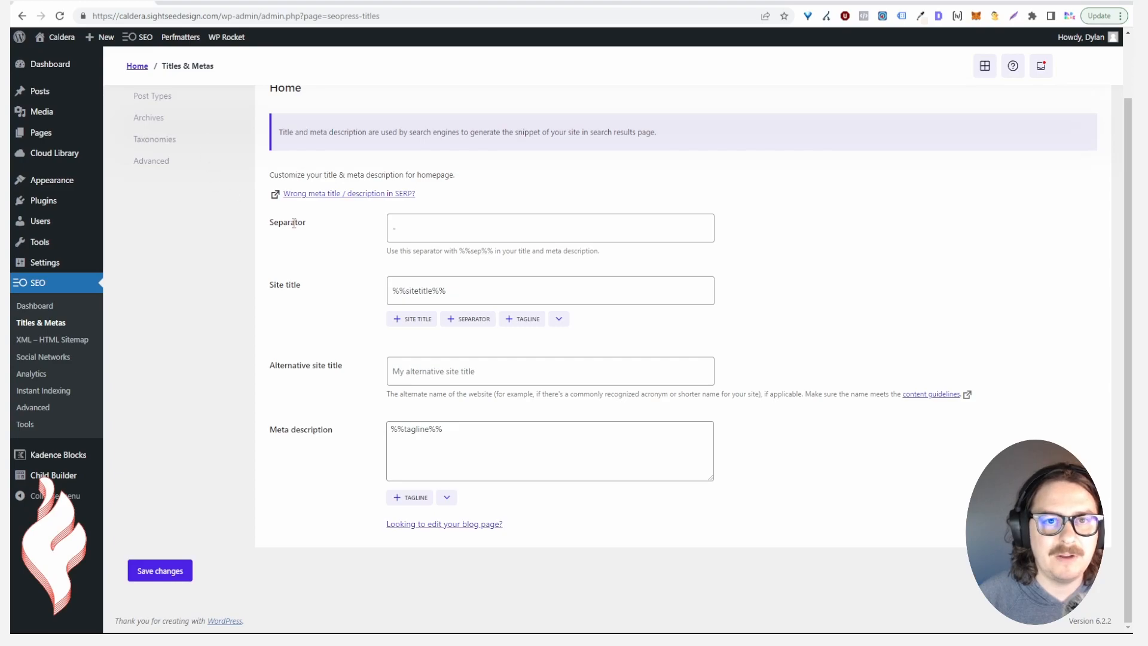
scroll(239, 230, up, 1)
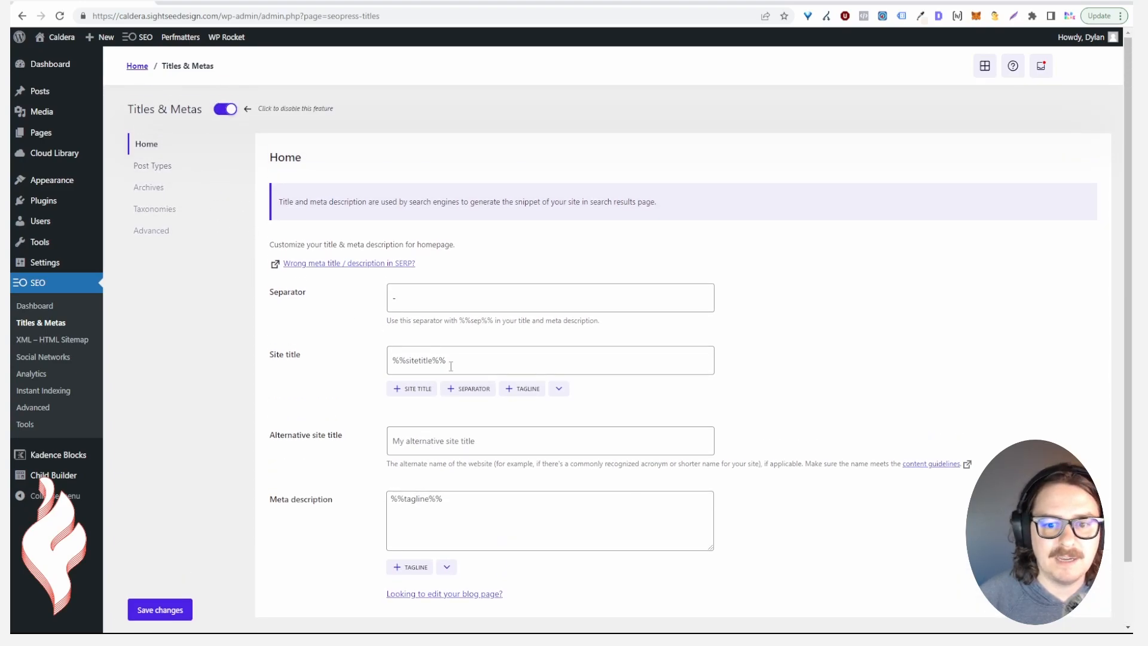
drag(458, 360, 353, 361)
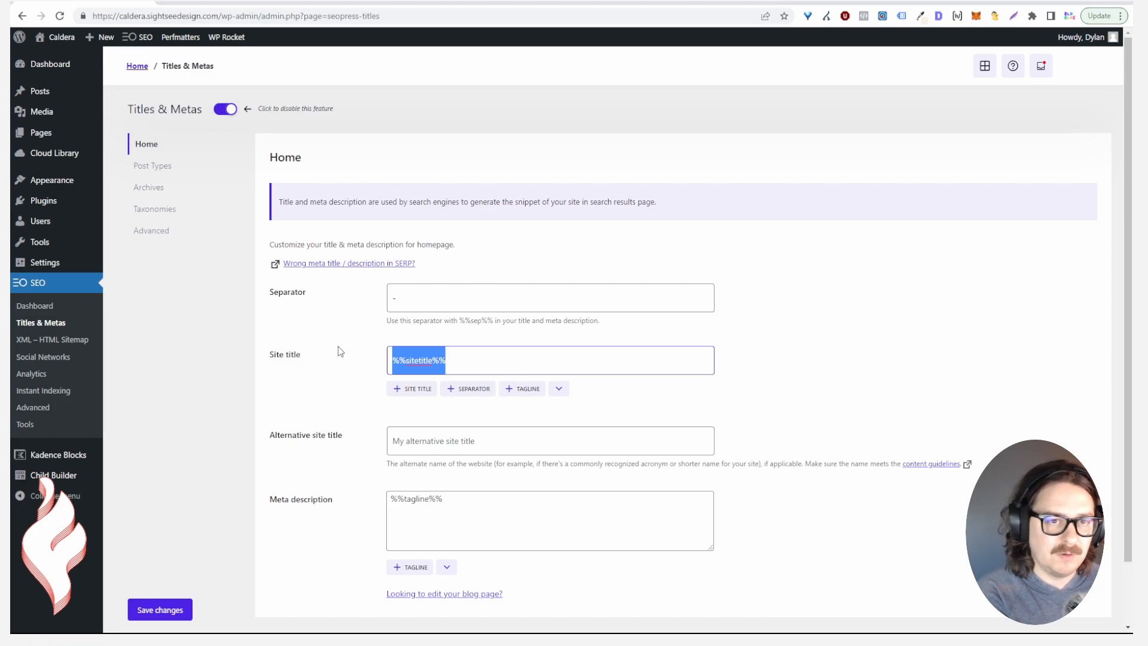
text(Portland Wedding Photographer)
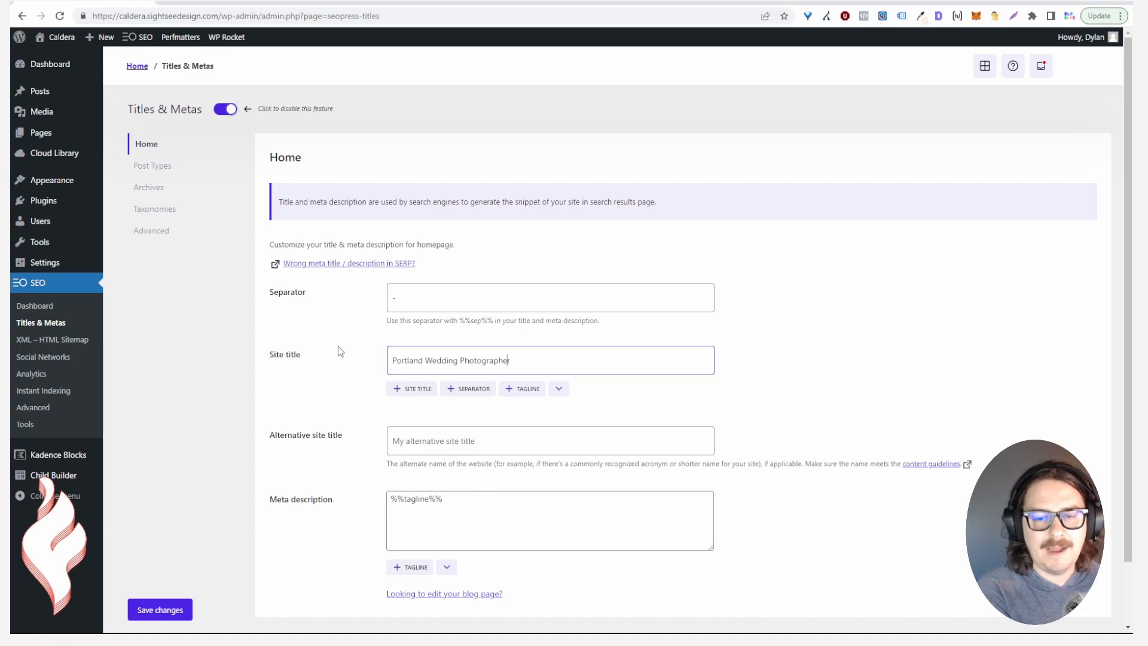
Put the owner's name and a '|' separator before 'Portland Wedding Photographer' in the site title
key(Left)
key(Left)
key(Left)
key(Left)
key(Left)
key(Left)
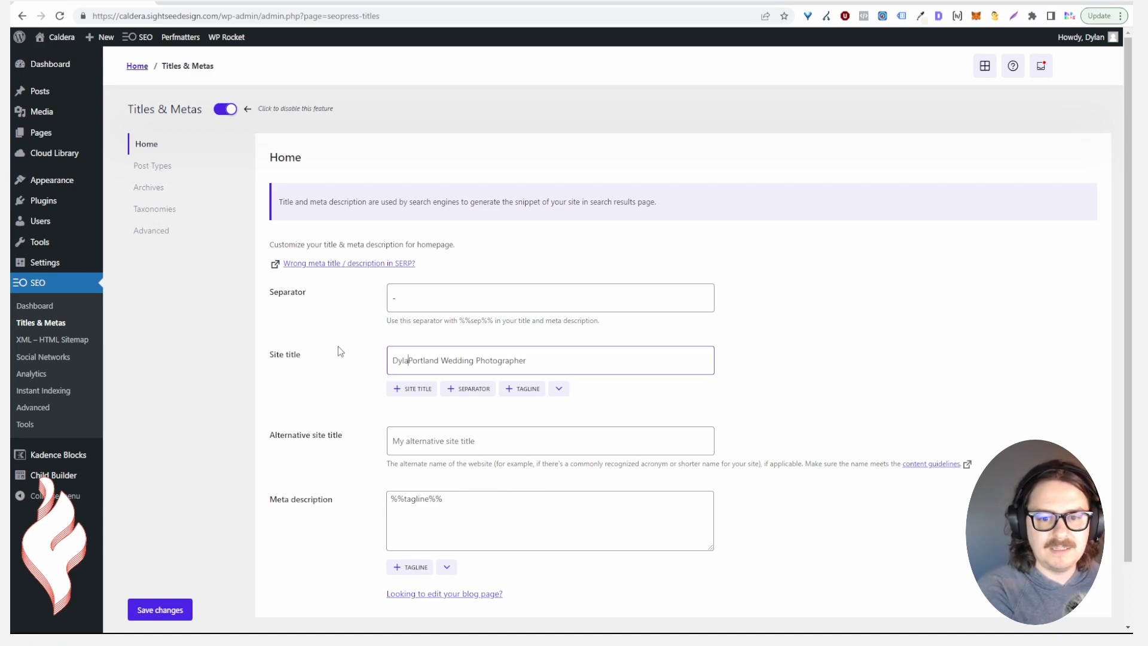
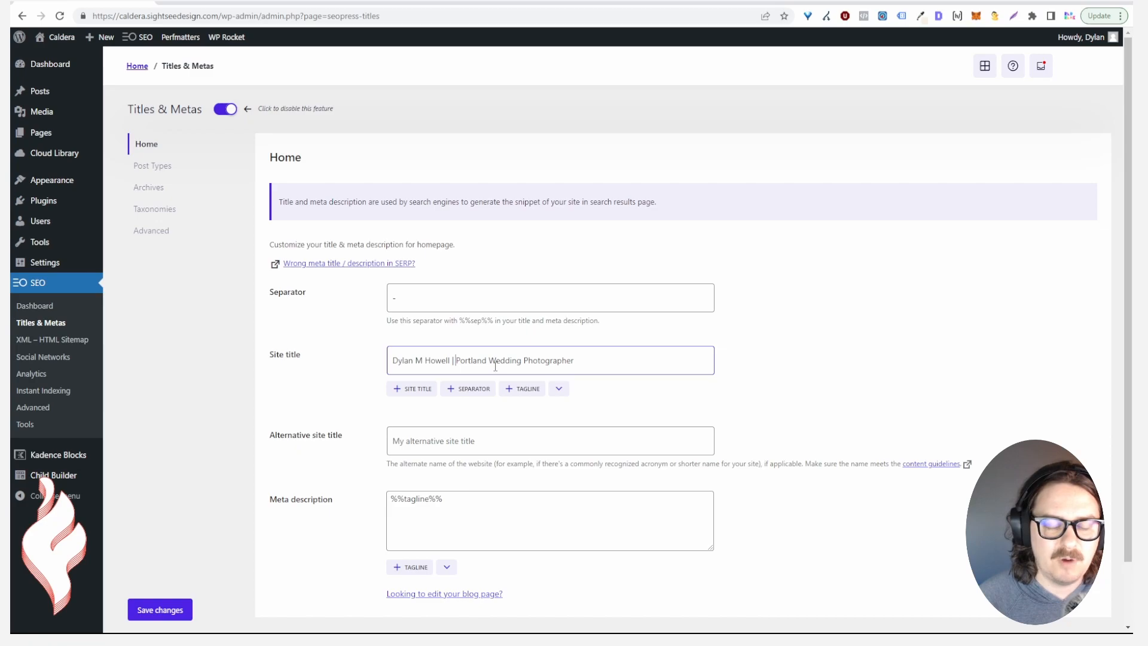
Check the site title's name and keyword parts, then select the %%tagline%% meta description placeholder
drag(528, 360, 597, 366)
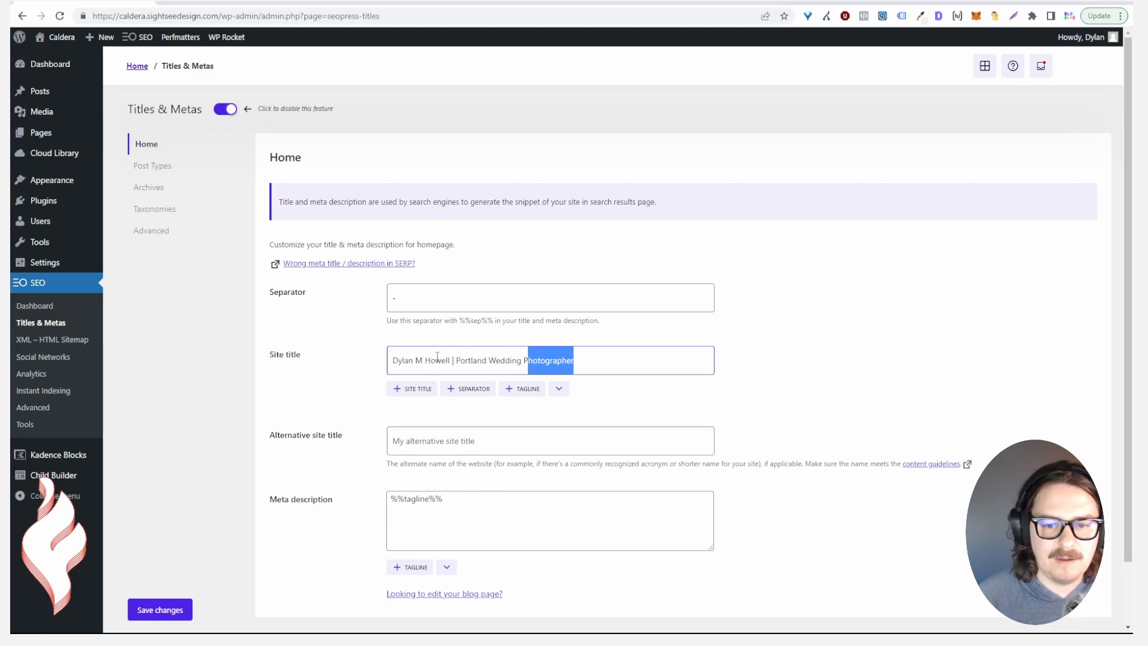
drag(450, 359, 365, 366)
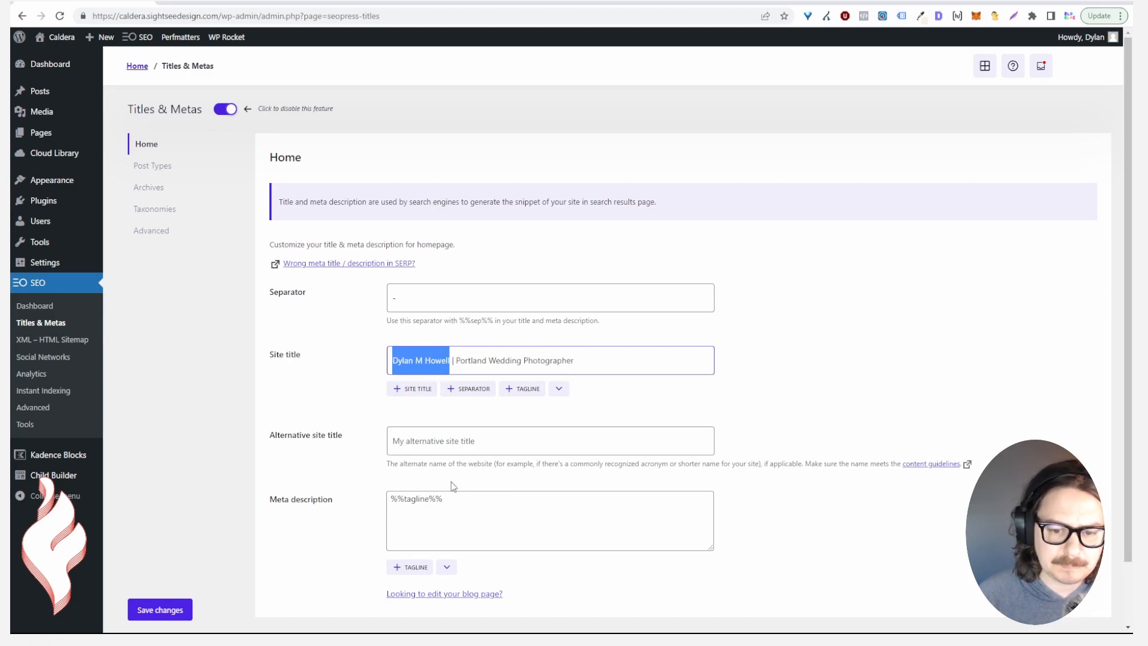
click(479, 508)
drag(478, 508, 352, 493)
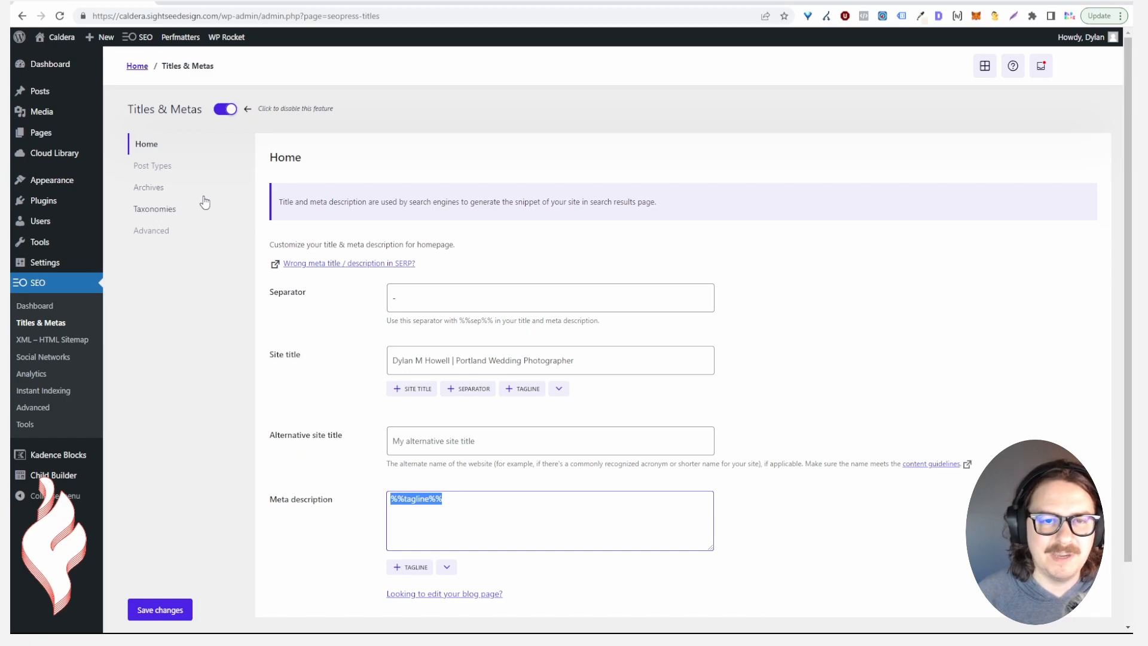
On Post Types, change the Posts title template so the owner's name follows %%post_title%% %%sep%%
click(157, 169)
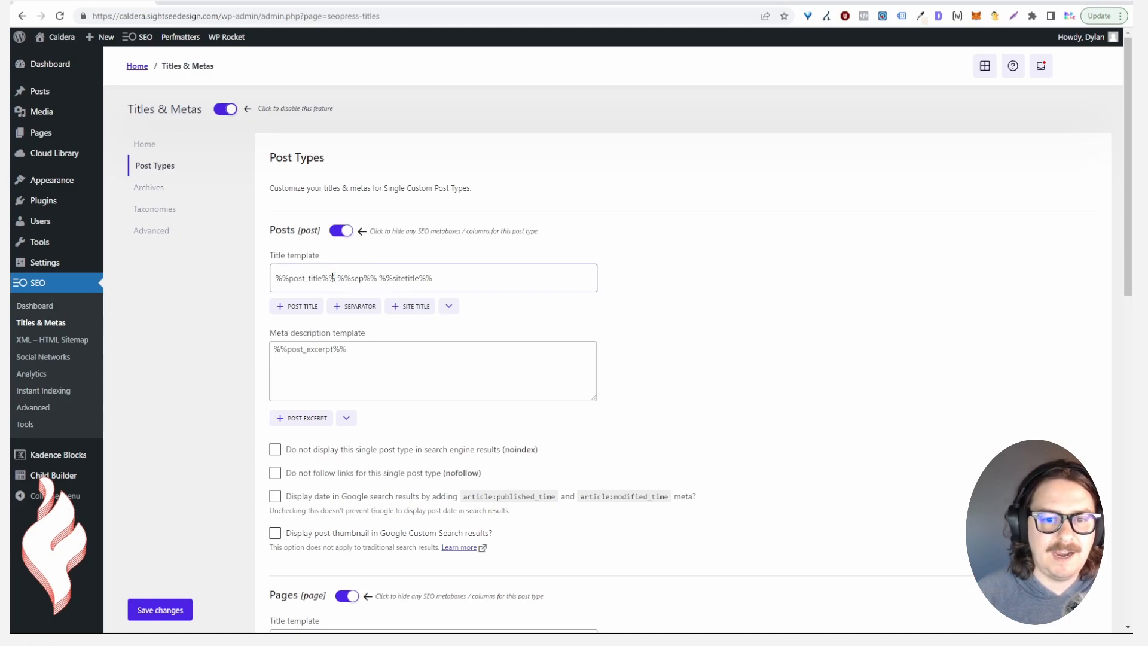
drag(335, 279, 271, 281)
drag(377, 279, 446, 280)
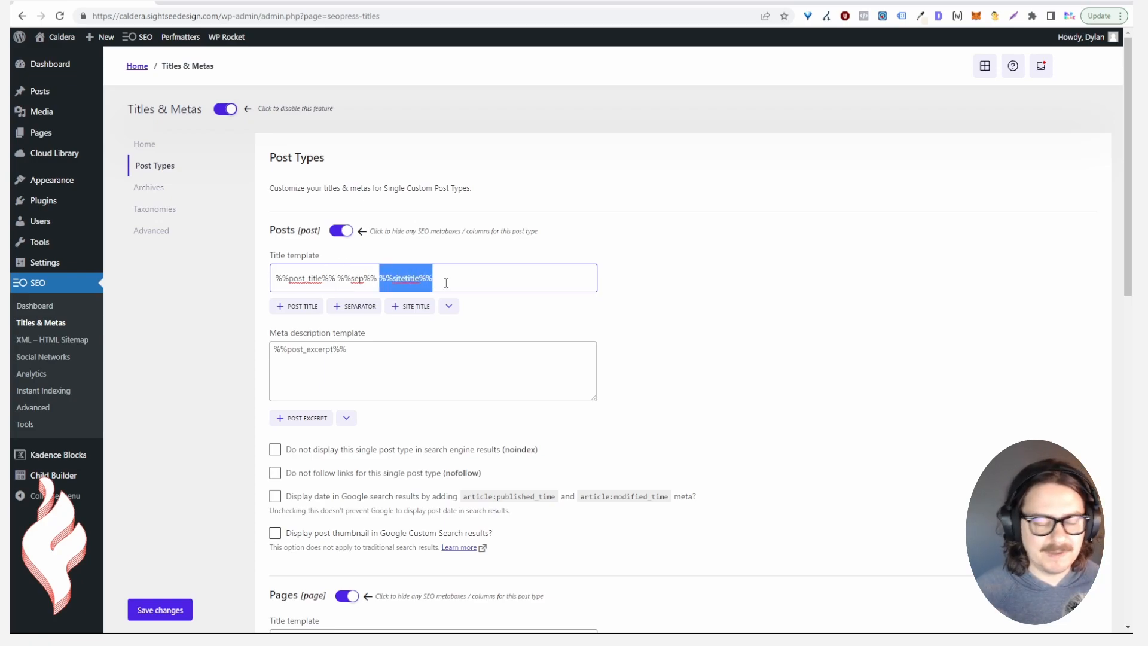
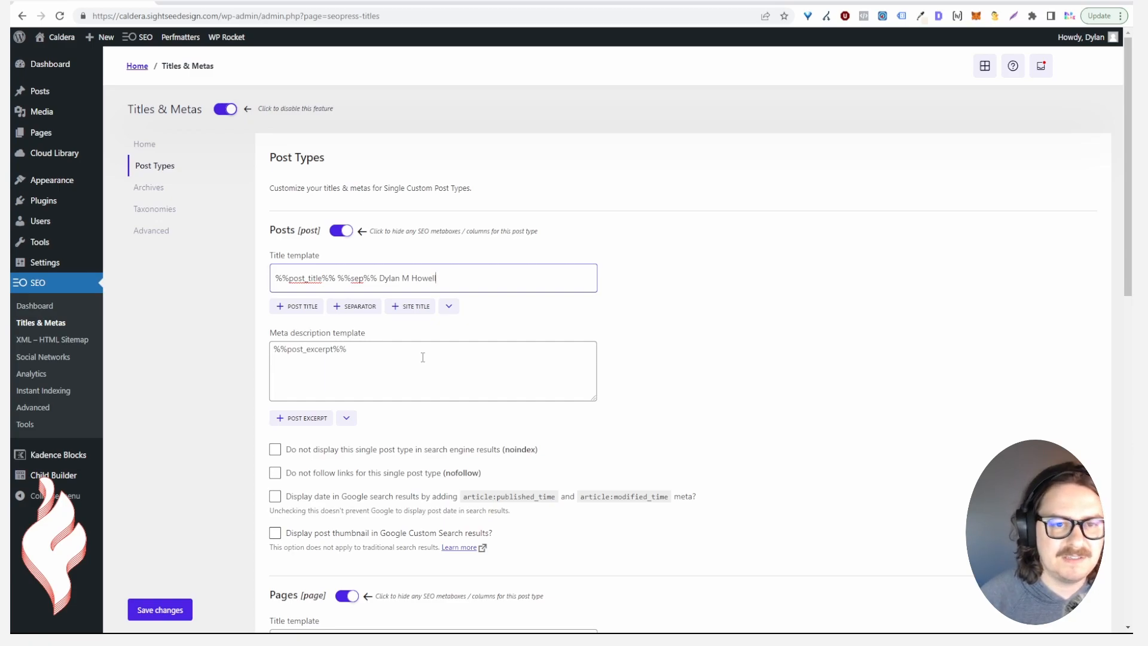
drag(344, 355, 268, 359)
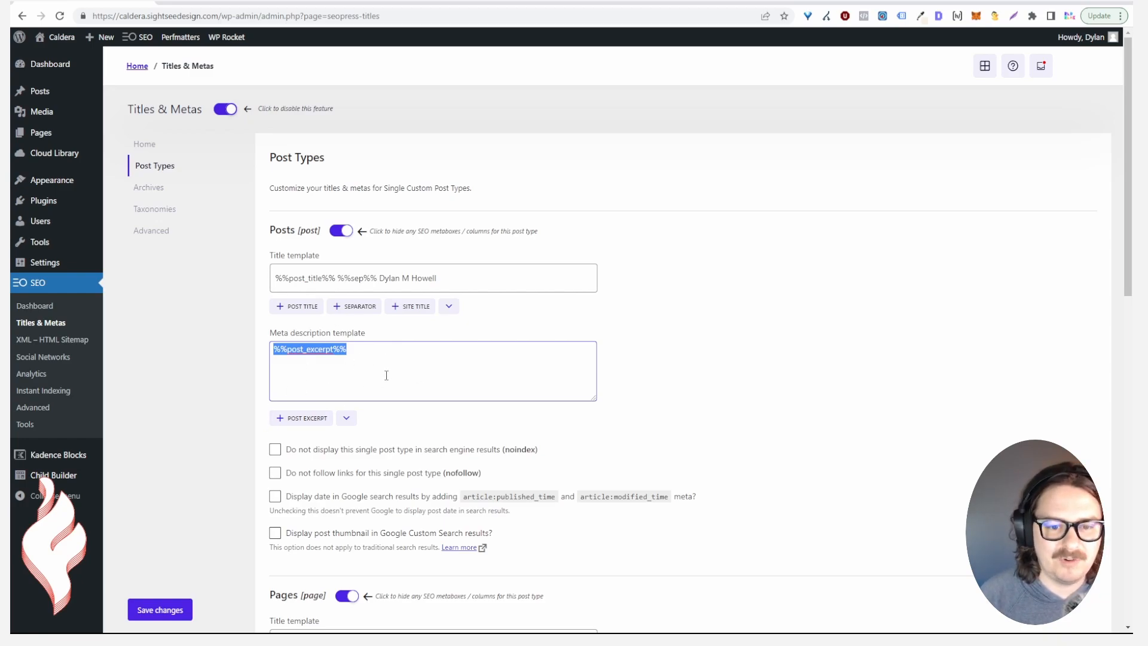
Enable date display in Google search results for Posts, leaving the post thumbnail option off
scroll(353, 215, down, 2)
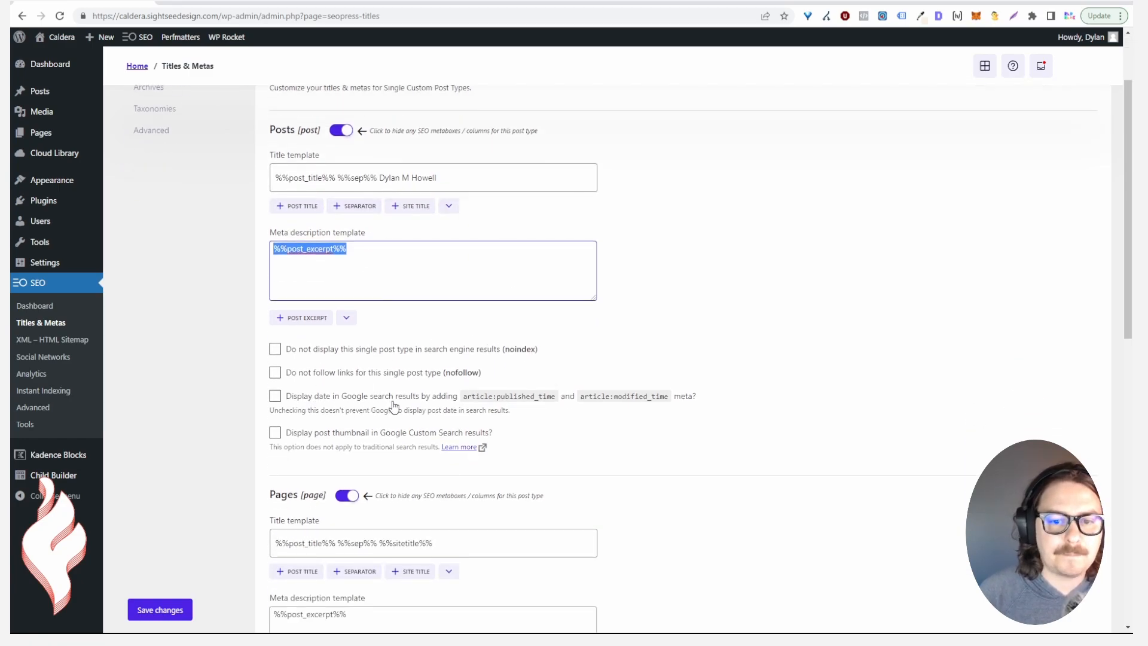
click(334, 399)
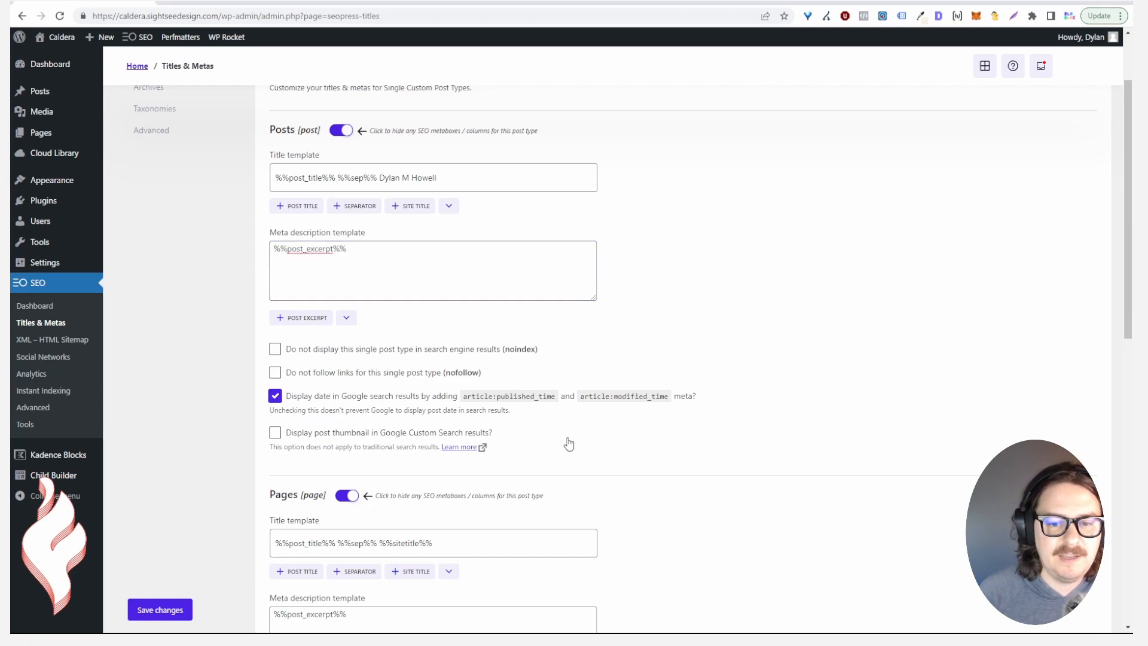
scroll(556, 441, down, 2)
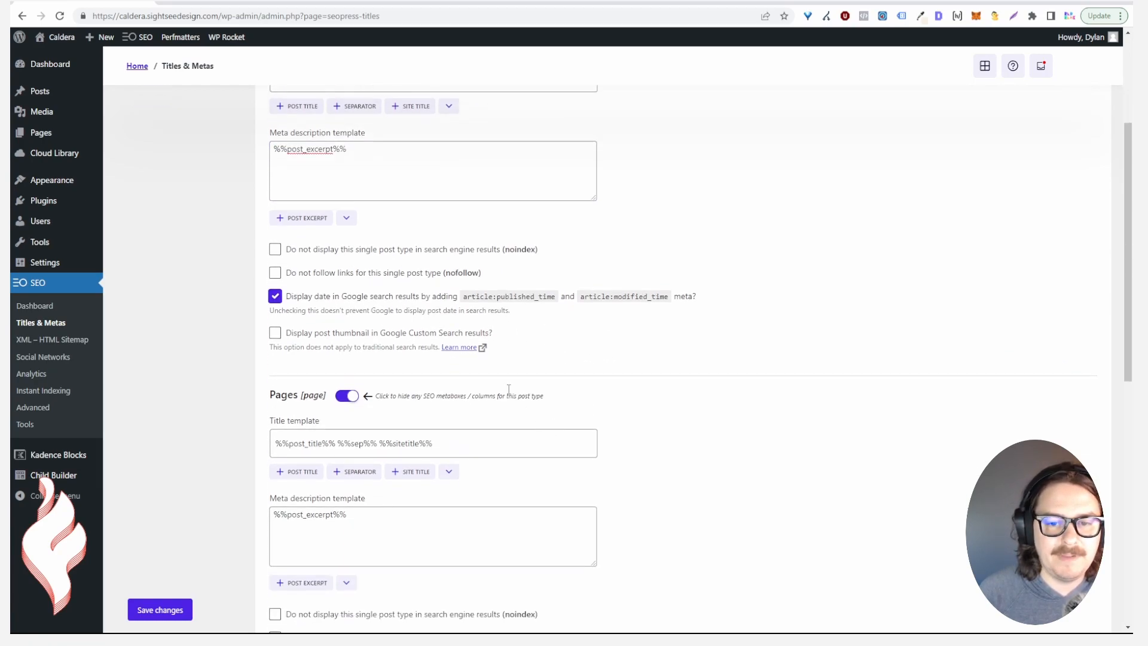
click(325, 338)
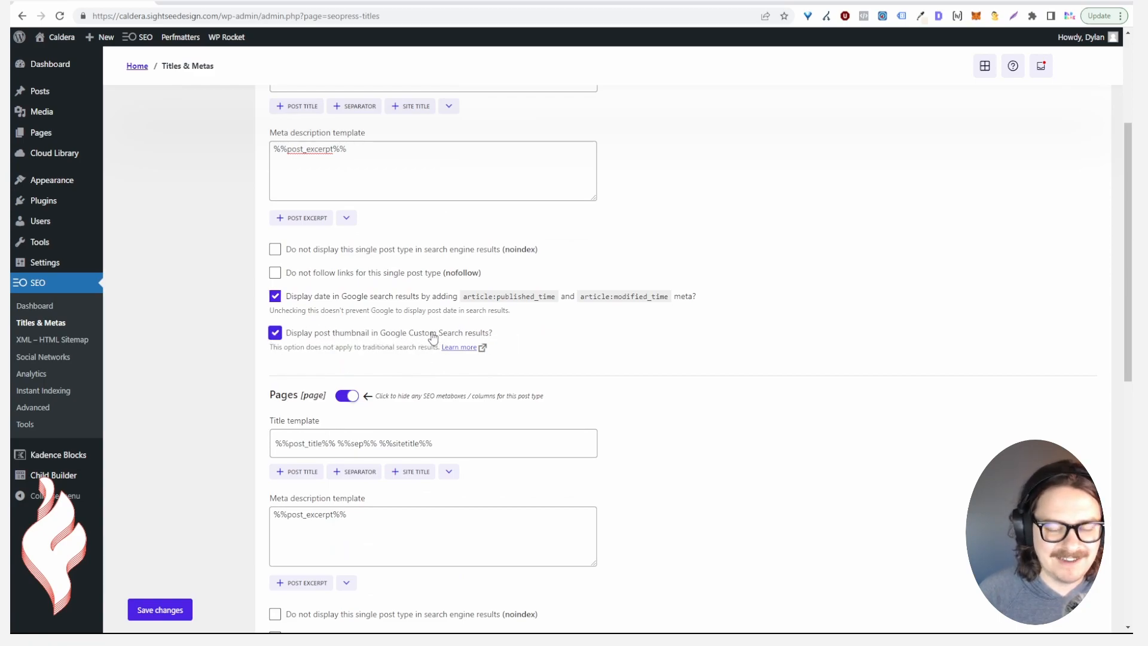
click(398, 338)
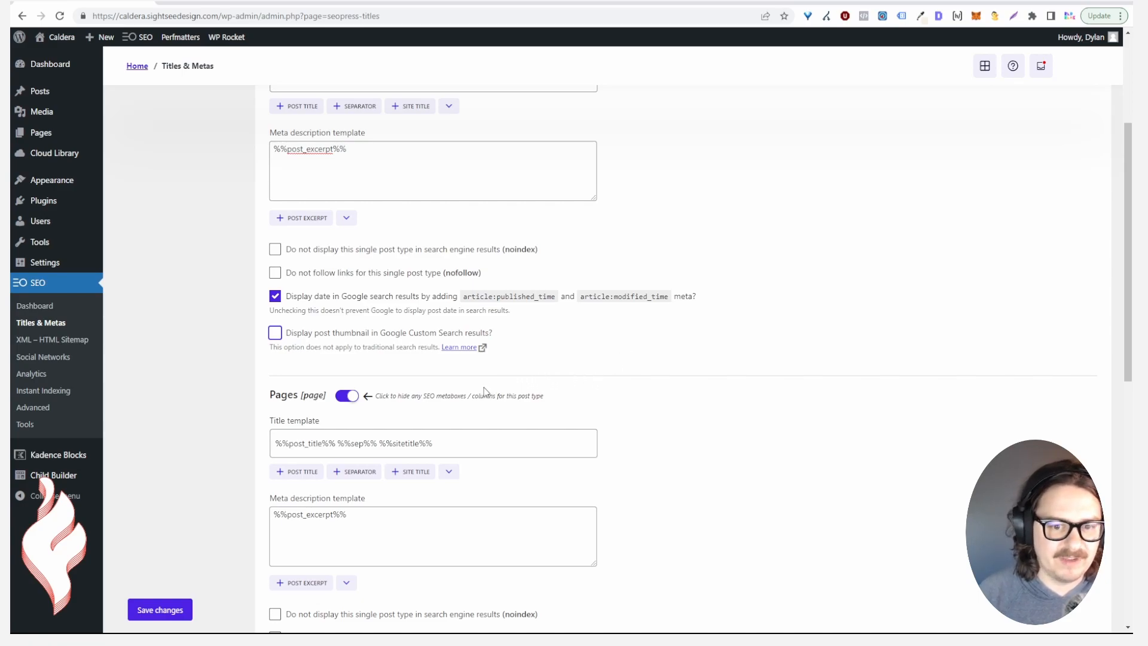
Select the whole Posts title template for copying
scroll(537, 410, down, 2)
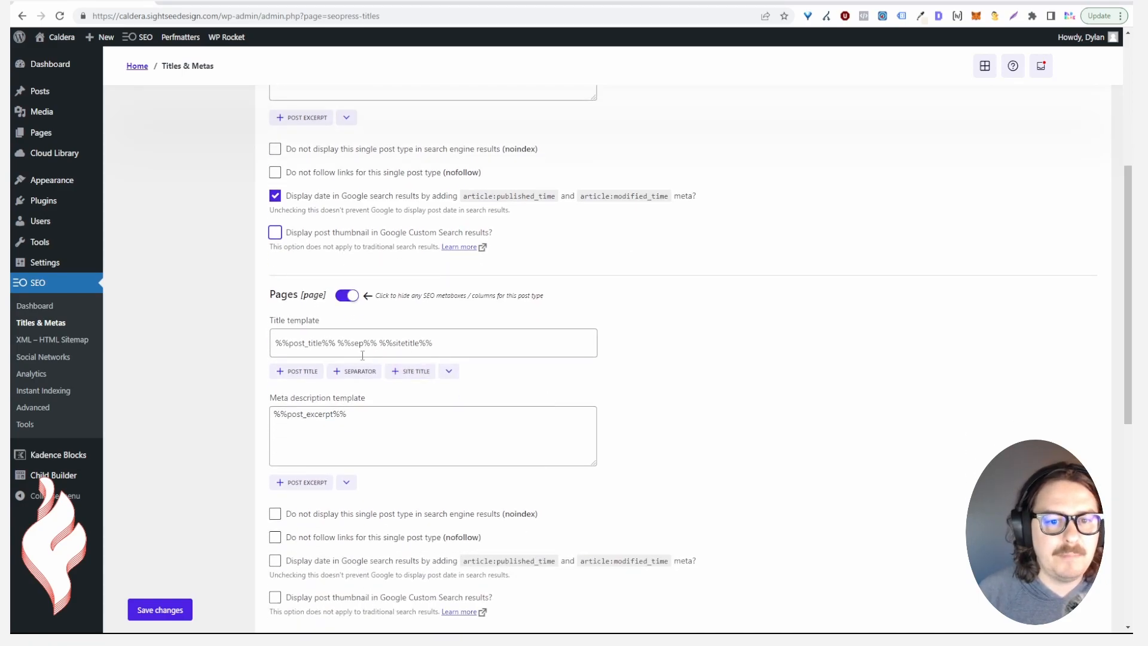
scroll(367, 355, up, 6)
drag(461, 276, 264, 287)
key(ctrl+c)
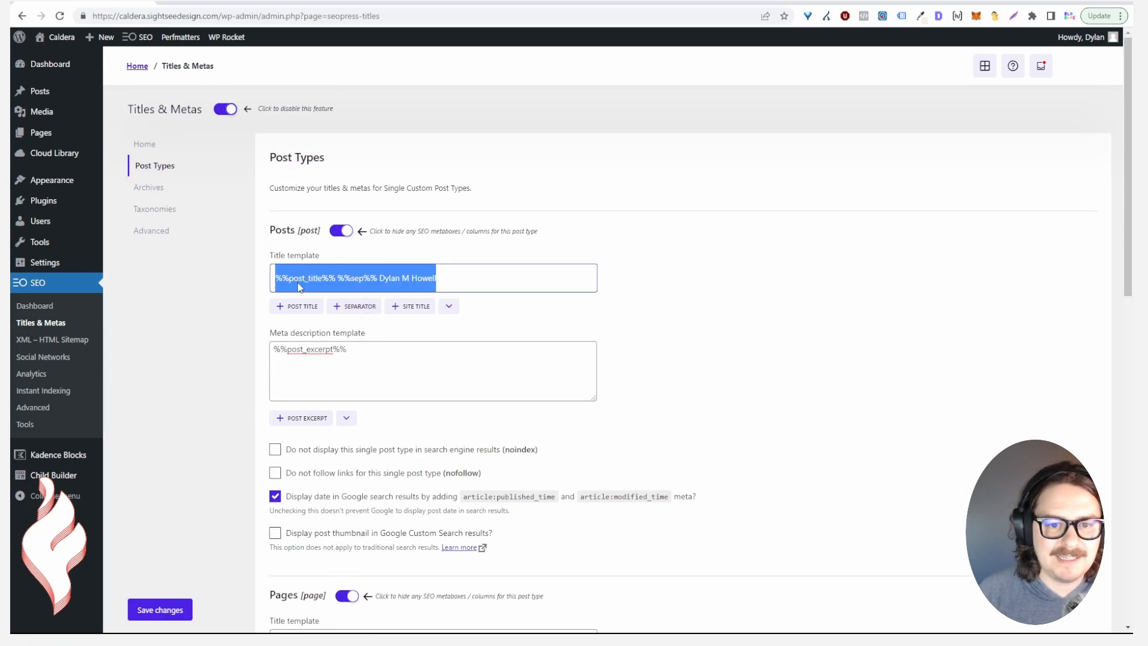
Paste the Posts title template into the Pages title and show page dates in Google results
scroll(339, 332, down, 6)
double_click(356, 343)
triple_click(357, 344)
key(ctrl+v)
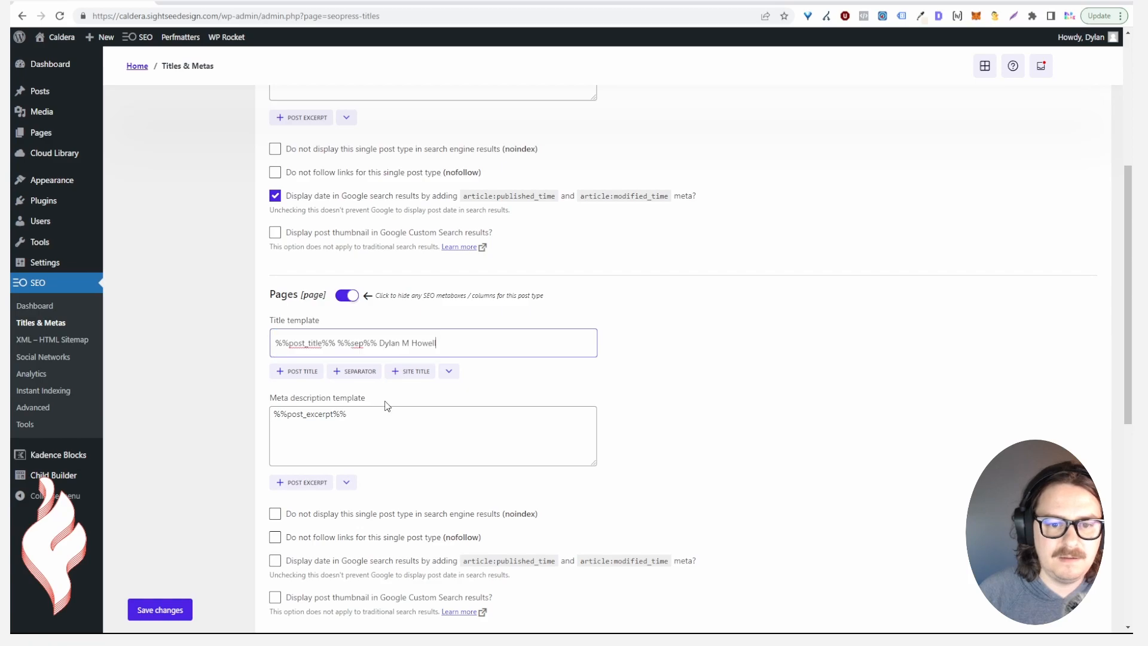
scroll(425, 425, down, 2)
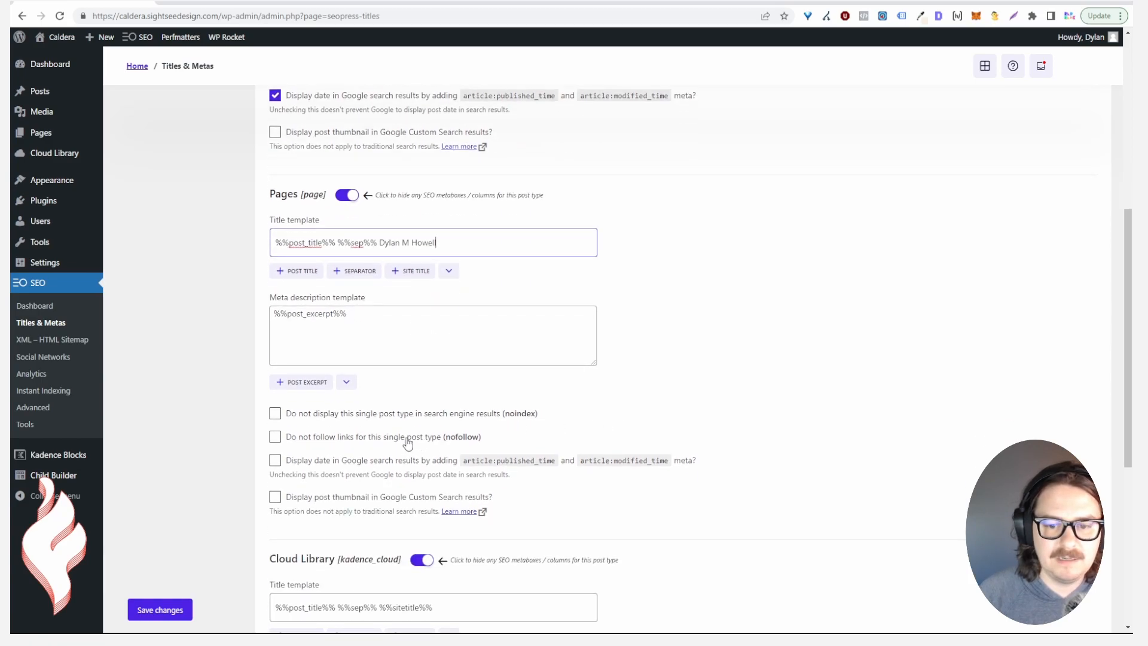
click(384, 460)
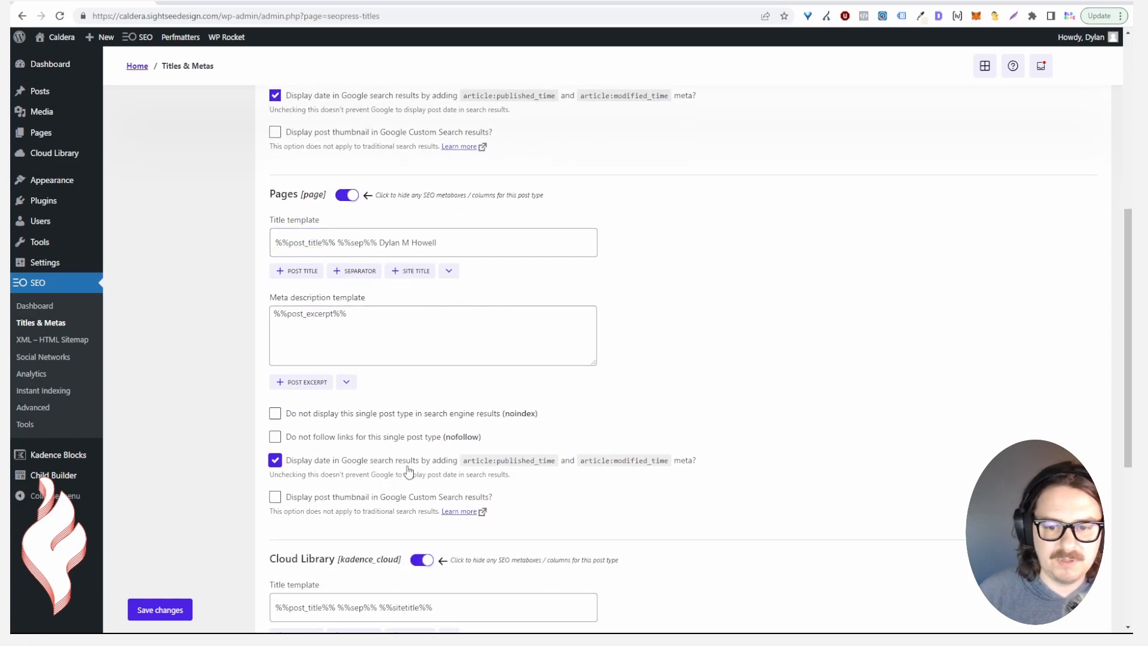
Keep Cloud Library's SEO metaboxes on after toggling them off and back on
scroll(296, 441, down, 2)
scroll(301, 438, down, 3)
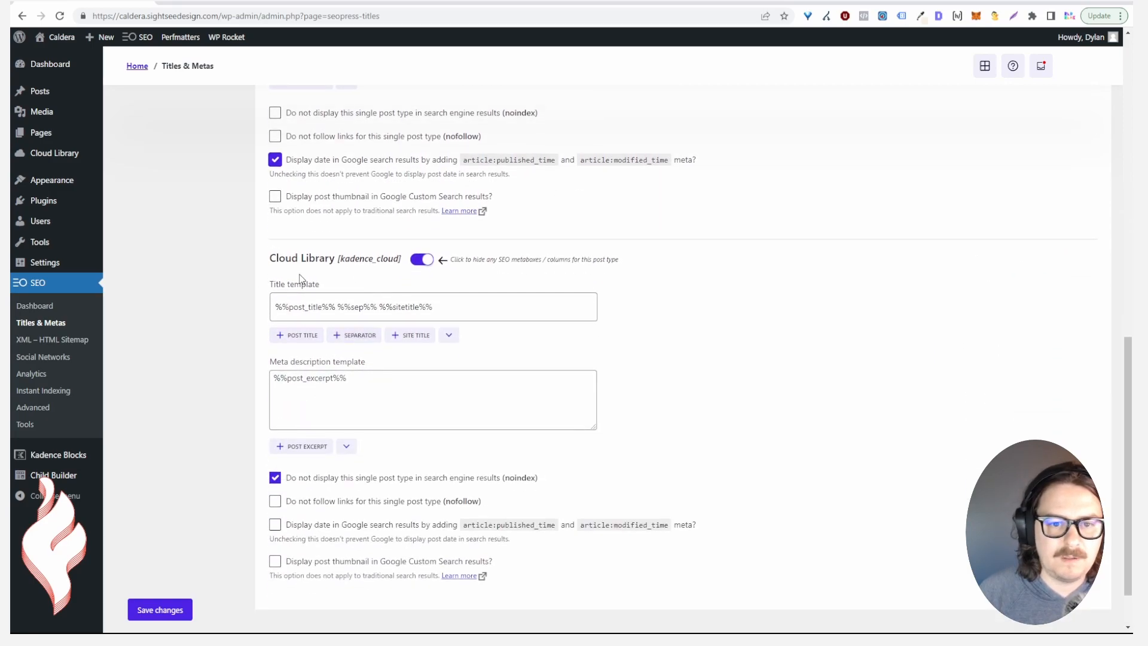
click(429, 261)
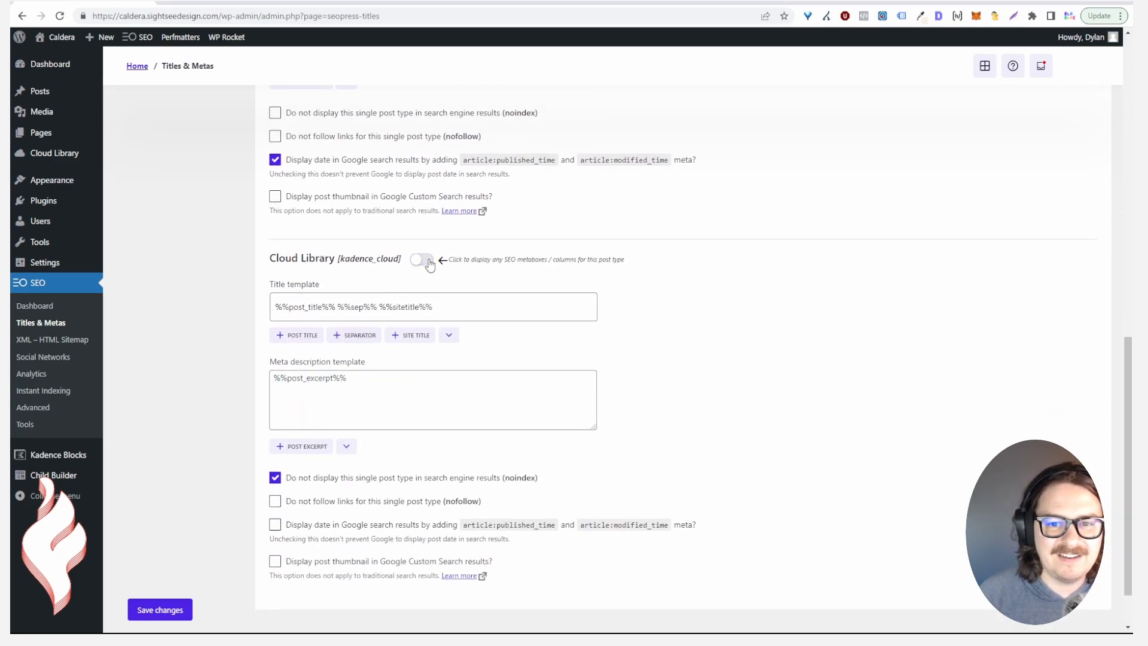
click(422, 261)
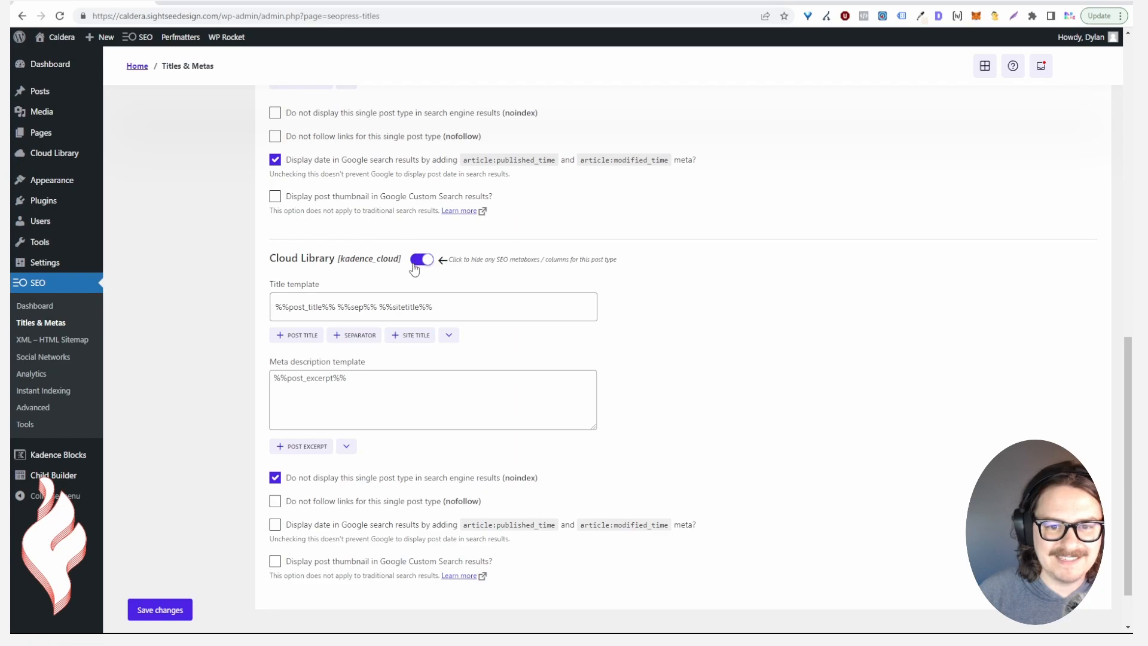
scroll(440, 264, down, 1)
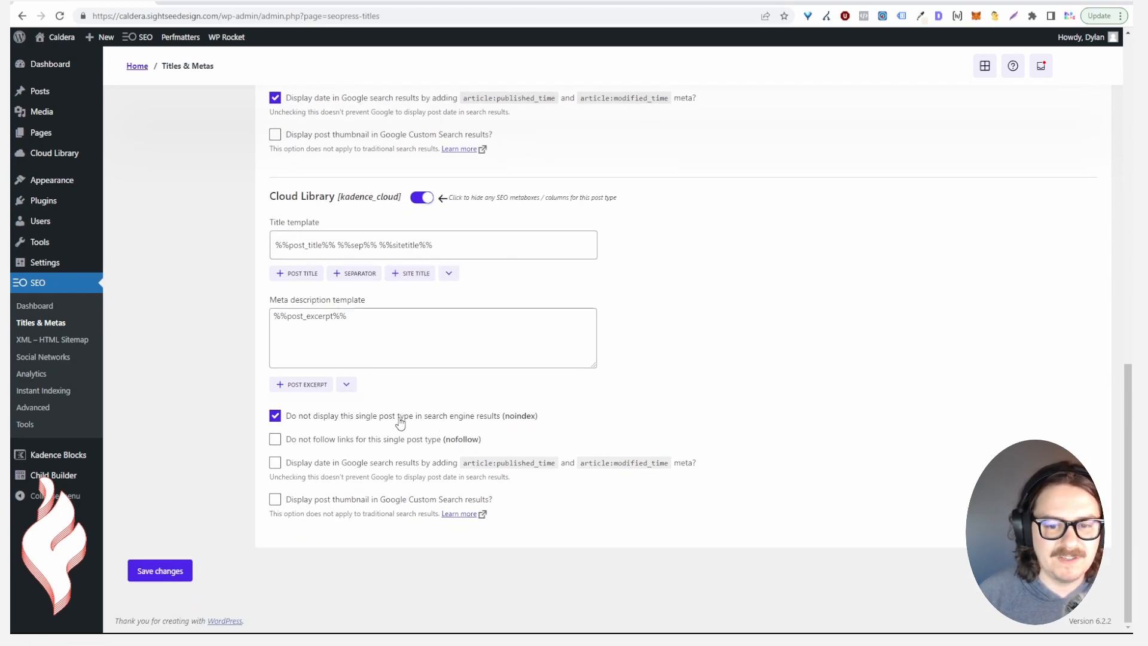
drag(270, 204, 334, 201)
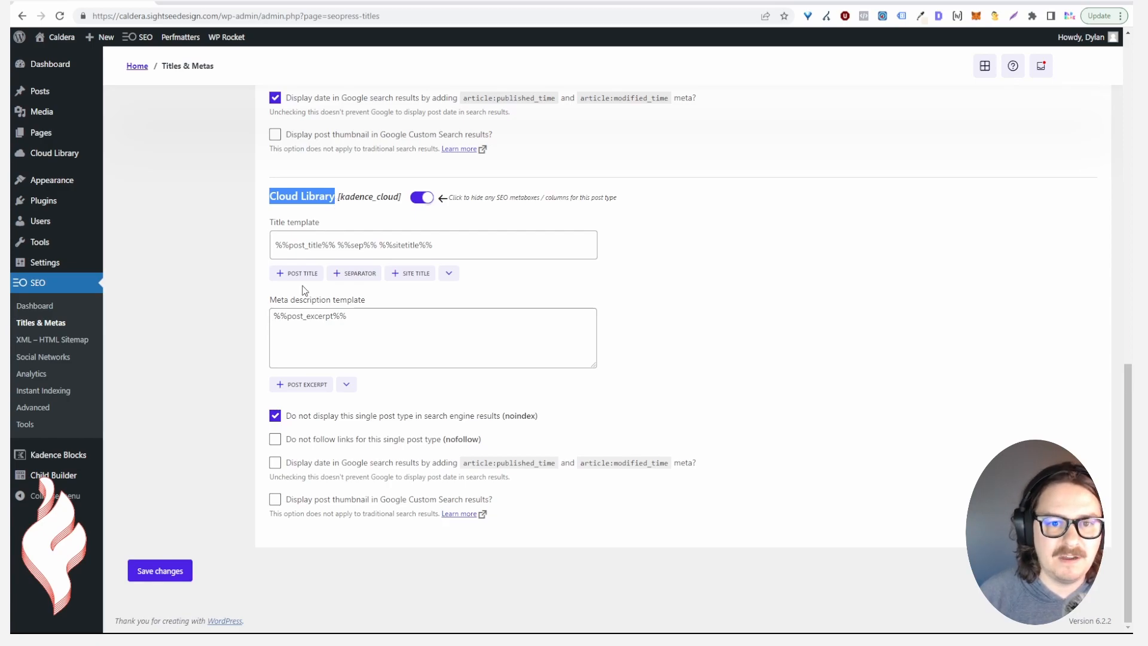
Save the Post Types title settings
scroll(302, 289, up, 5)
scroll(311, 263, down, 4)
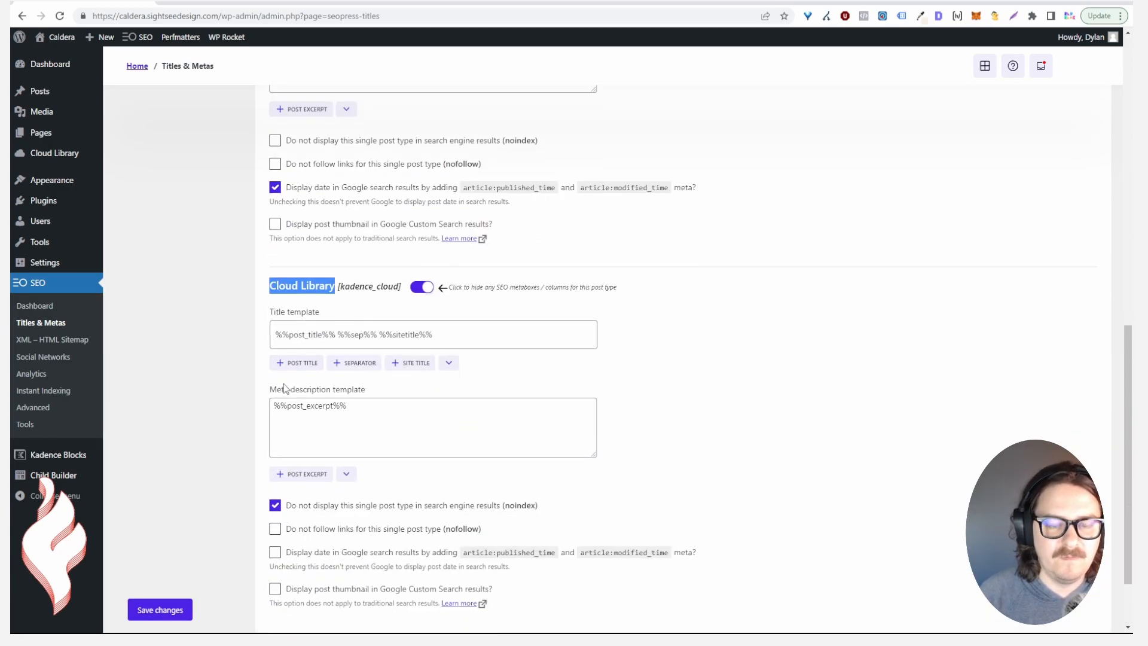
scroll(290, 357, down, 2)
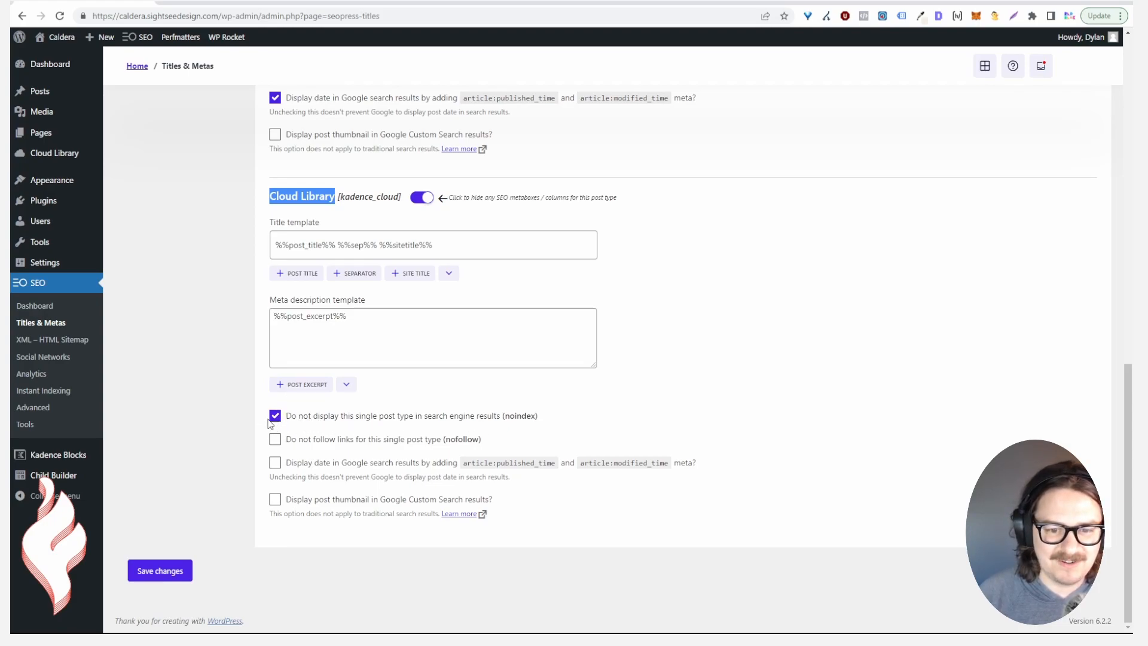
click(176, 571)
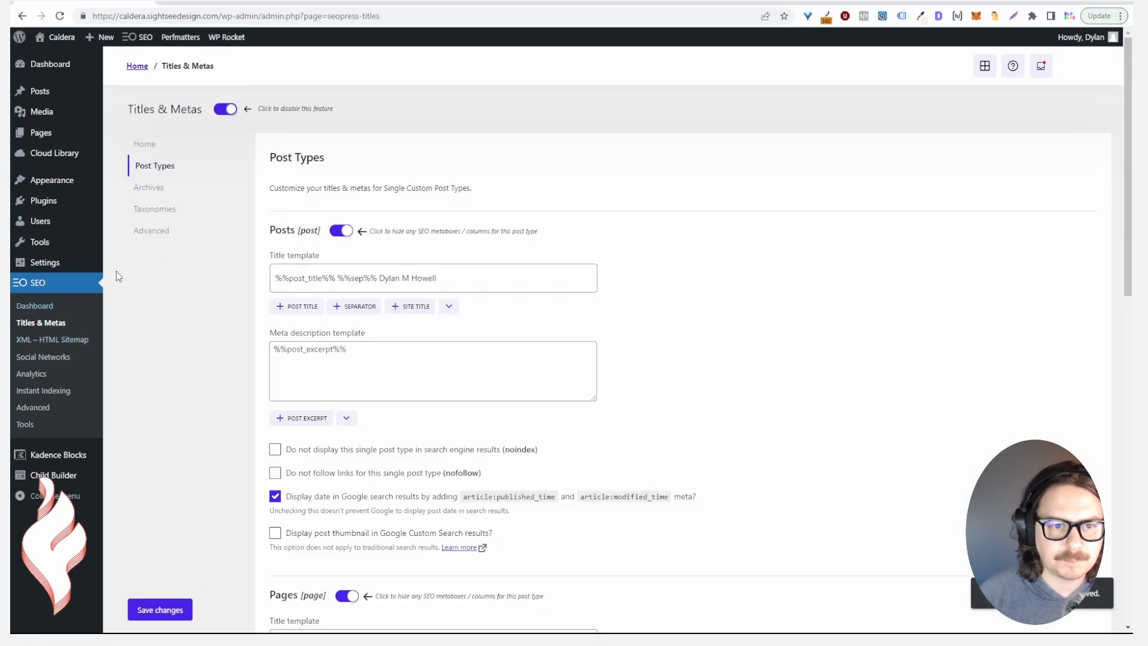
Review the Archives sub-tab's noindex and title settings, briefly visiting XML – HTML Sitemap before returning
click(148, 188)
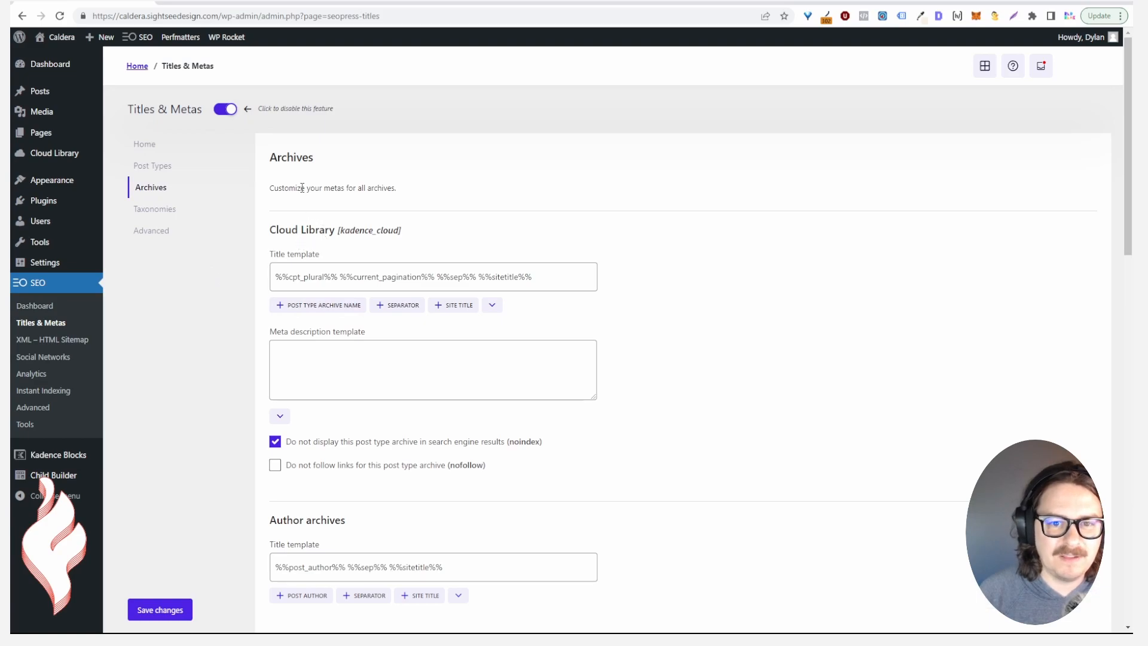
scroll(287, 452, down, 5)
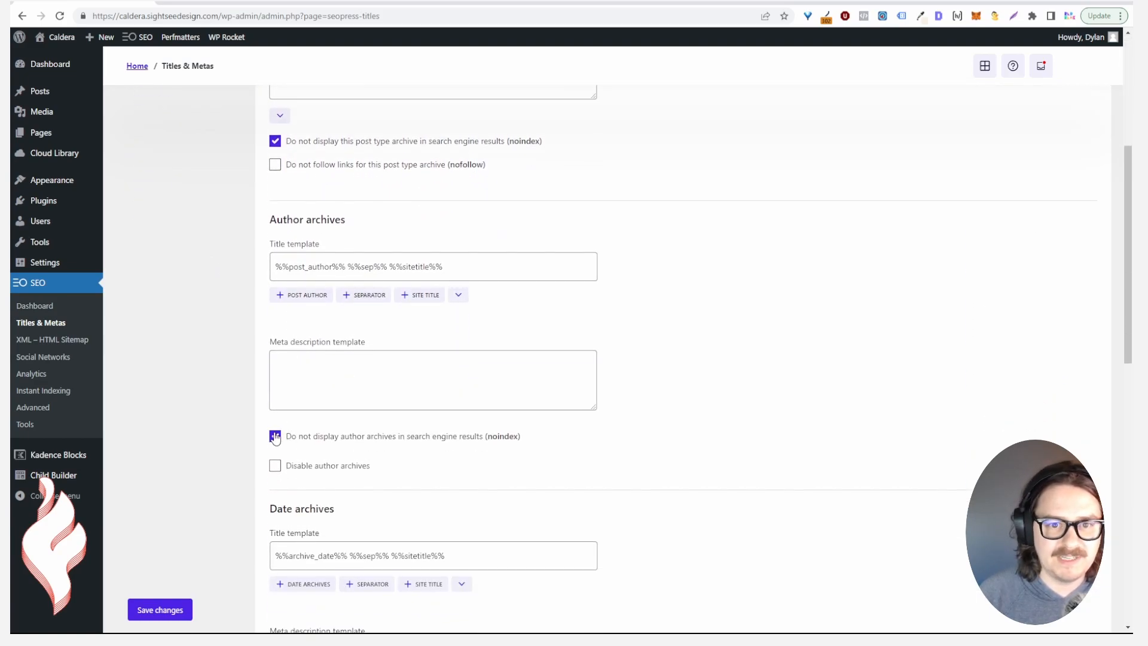
scroll(281, 440, down, 5)
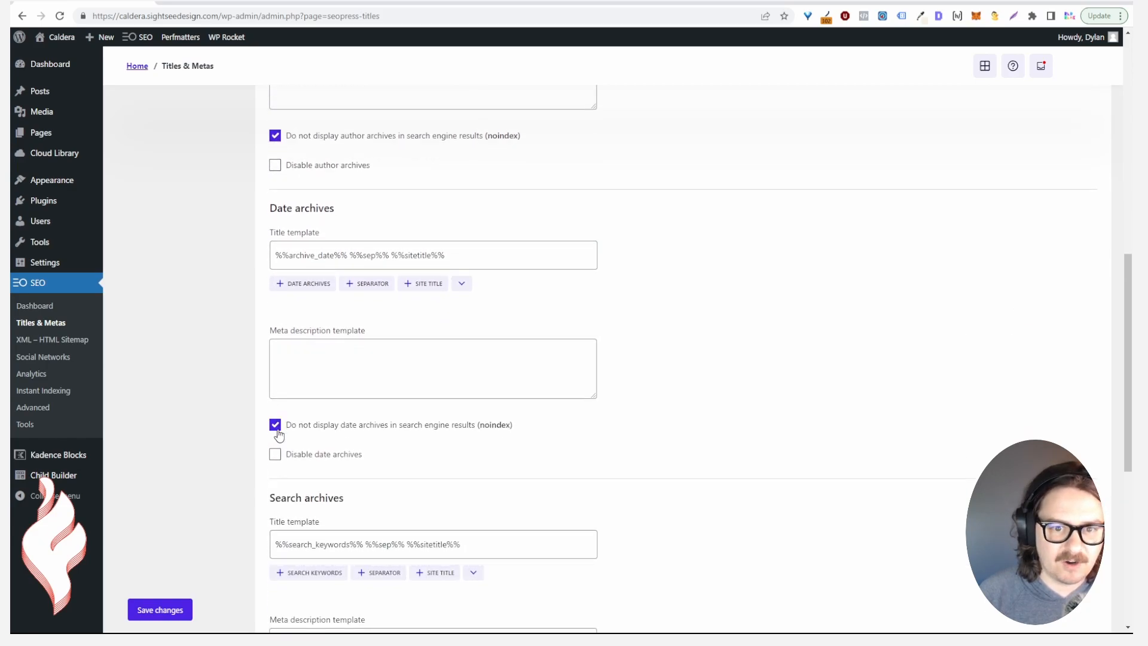
scroll(278, 434, down, 5)
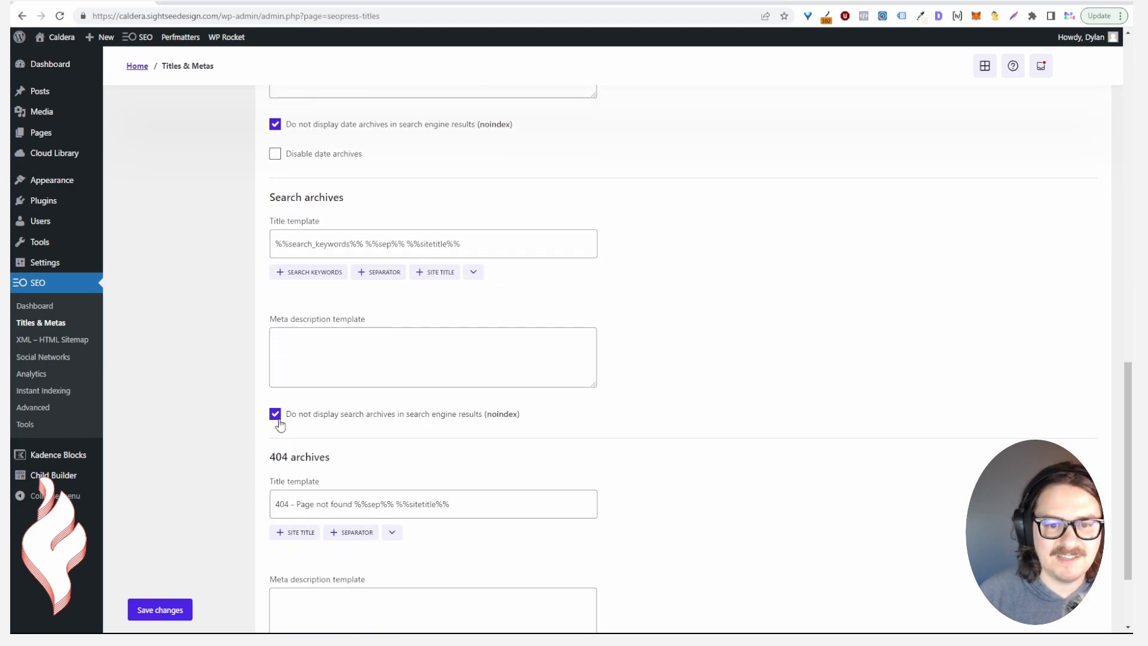
scroll(275, 417, down, 3)
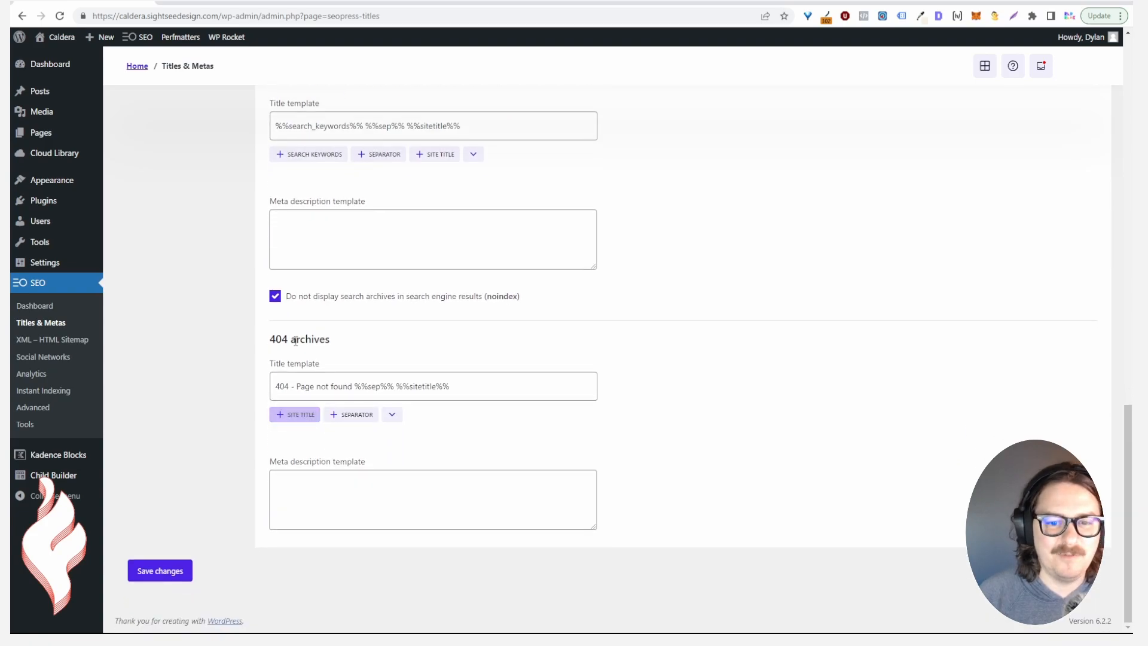
click(63, 339)
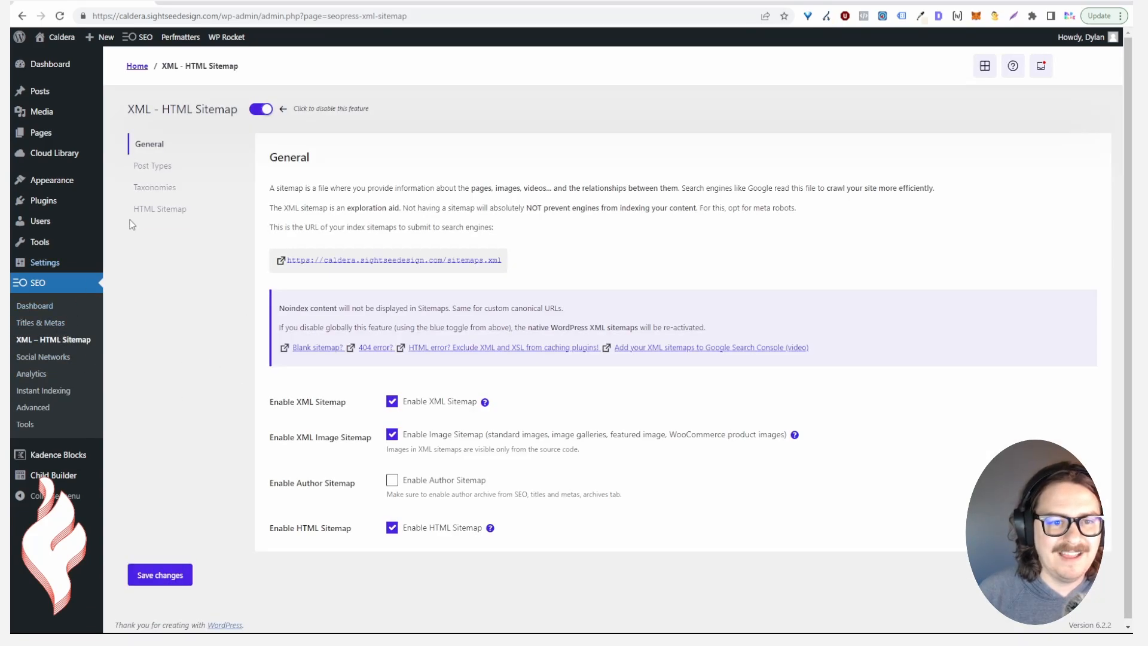
click(22, 15)
scroll(176, 234, up, 15)
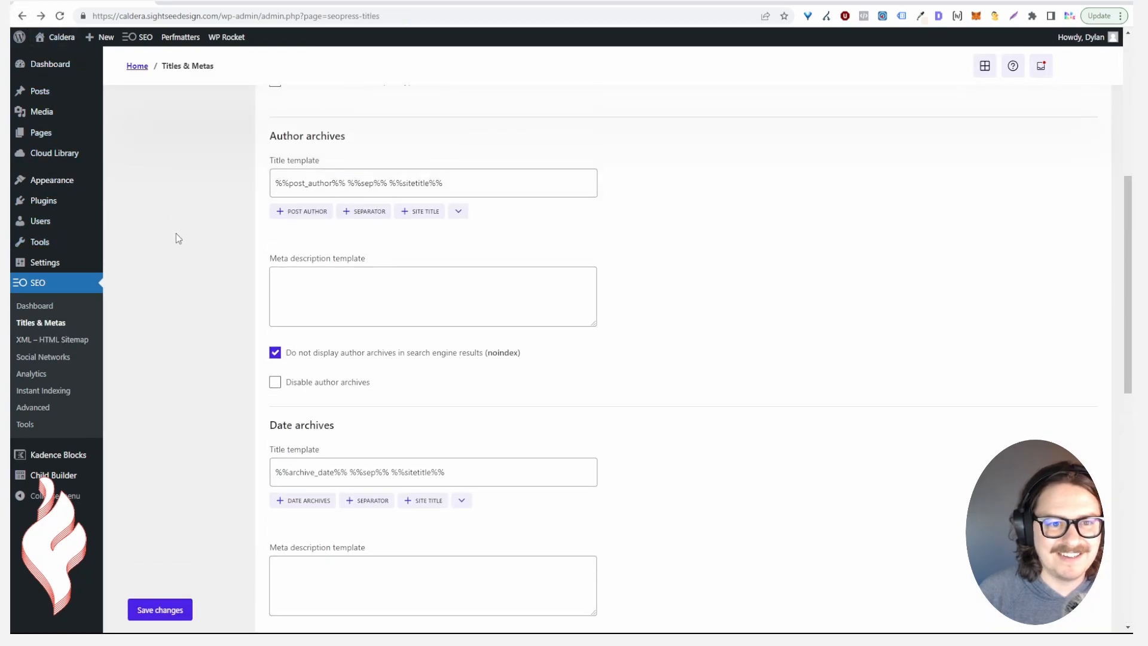
Review noindex settings for categories, tags, collections and keywords on Taxonomies, then save
click(157, 209)
scroll(316, 295, down, 3)
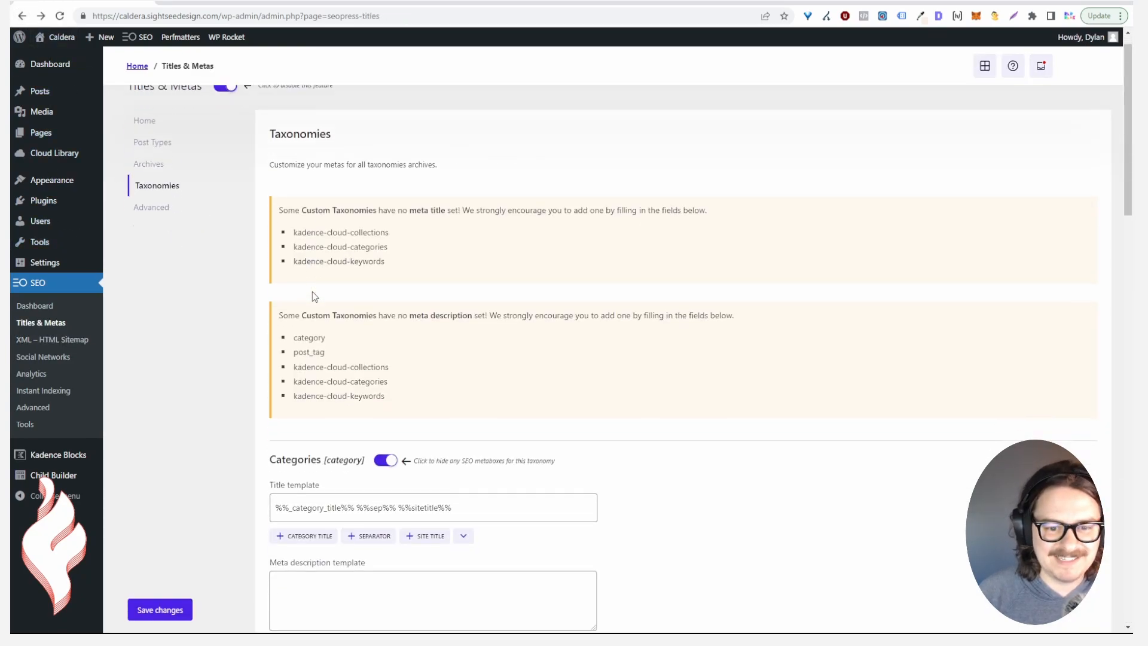
scroll(352, 320, down, 2)
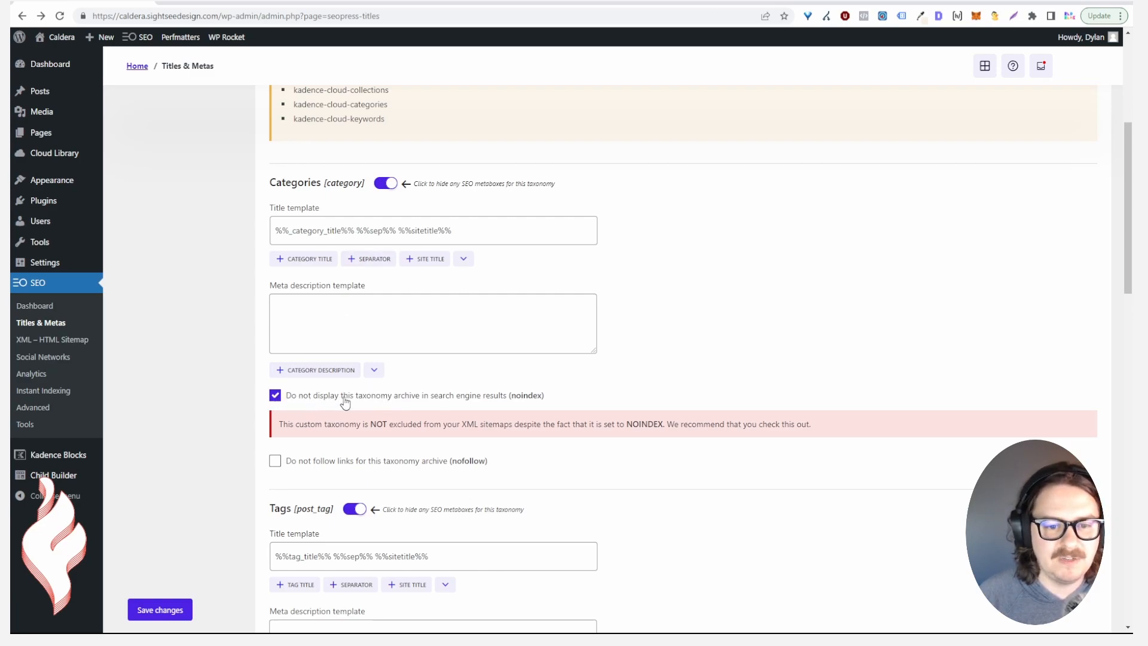
scroll(332, 402, down, 3)
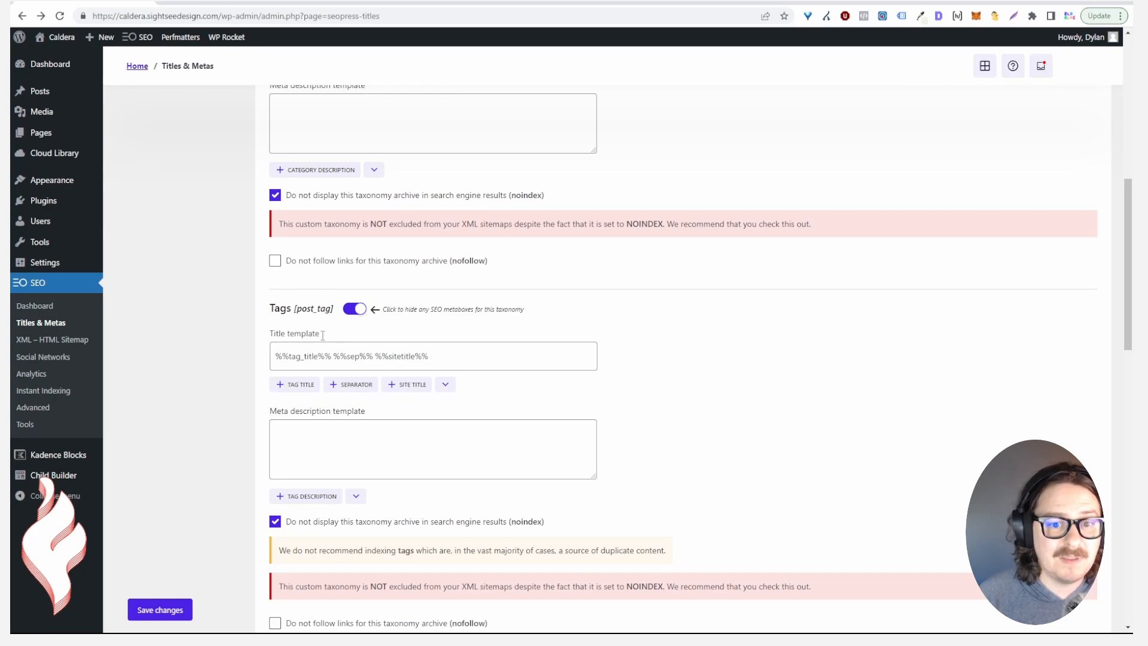
scroll(309, 343, down, 2)
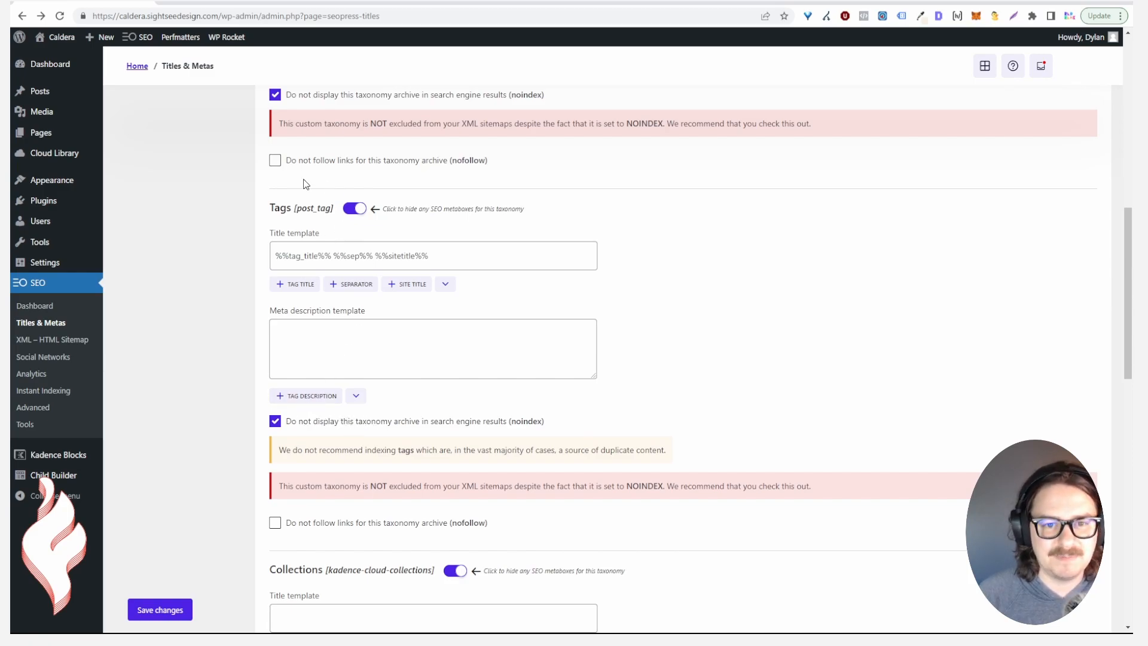
scroll(305, 368, down, 5)
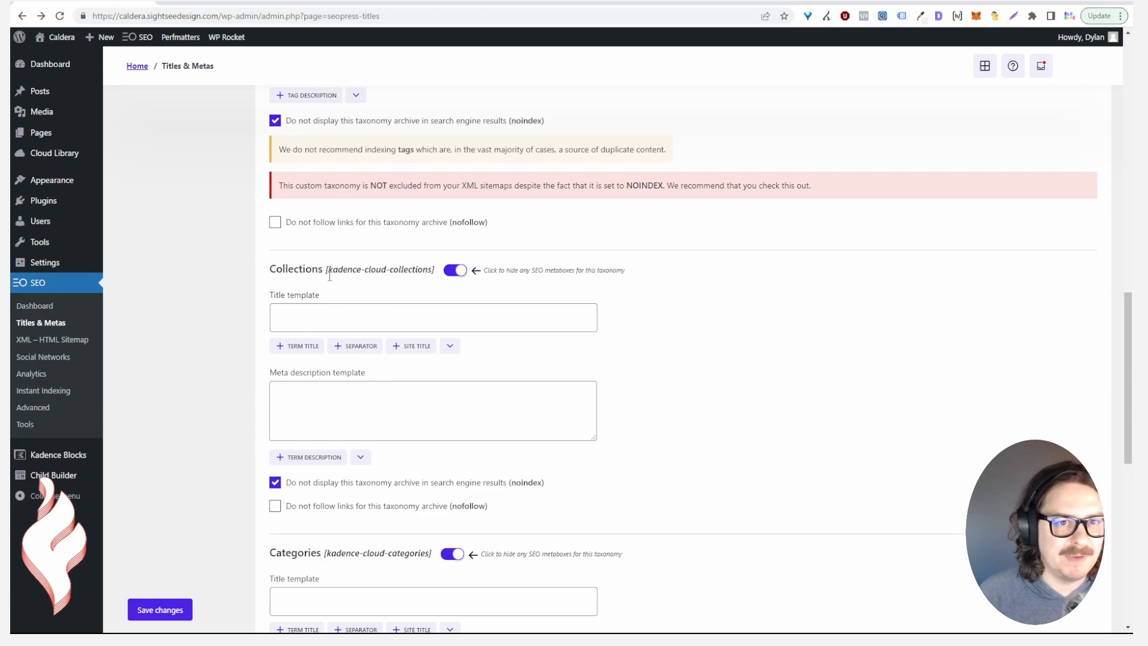
scroll(358, 305, down, 3)
scroll(349, 376, down, 5)
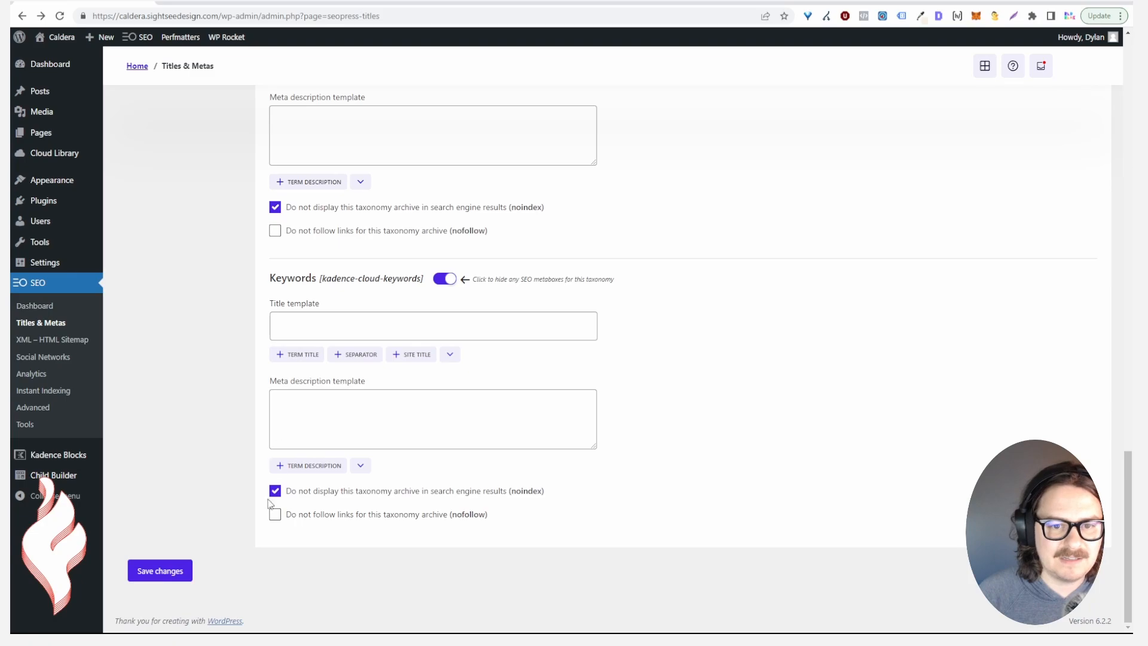
click(169, 571)
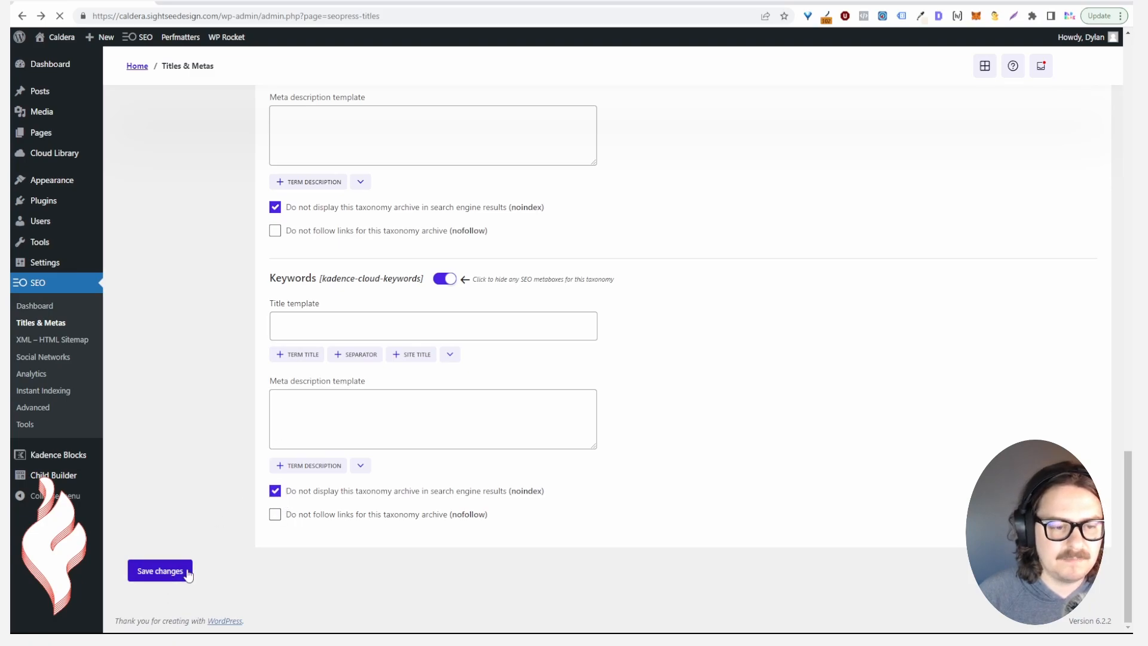
On the Advanced sub-tab, enable 'noindex on paged archives' and save
click(154, 231)
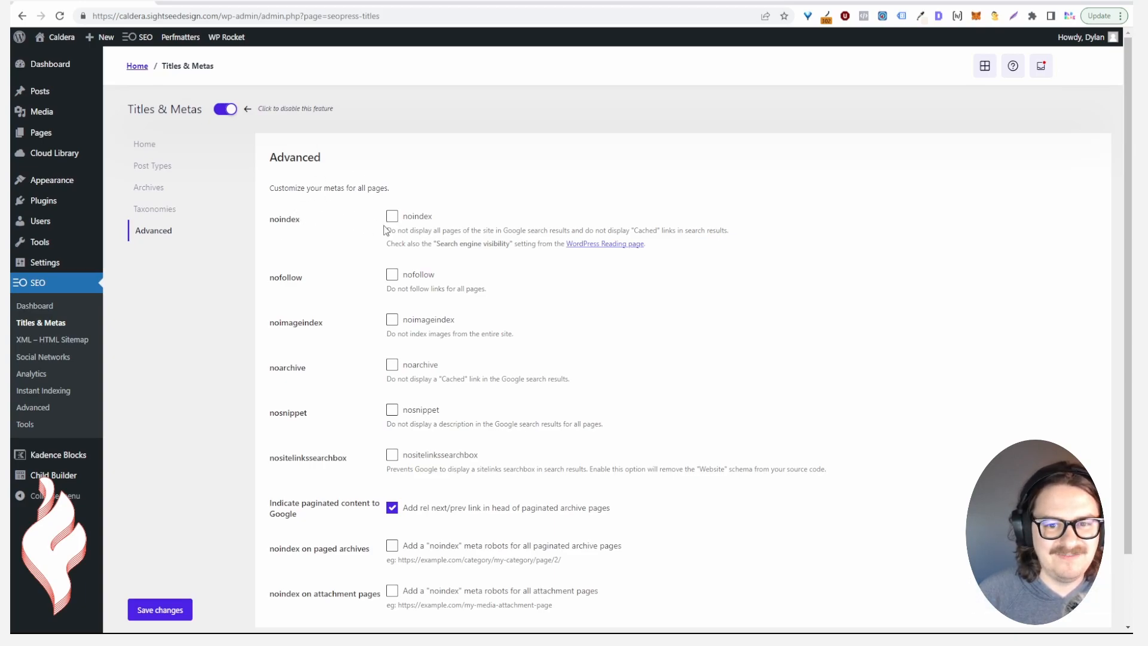
scroll(386, 281, down, 2)
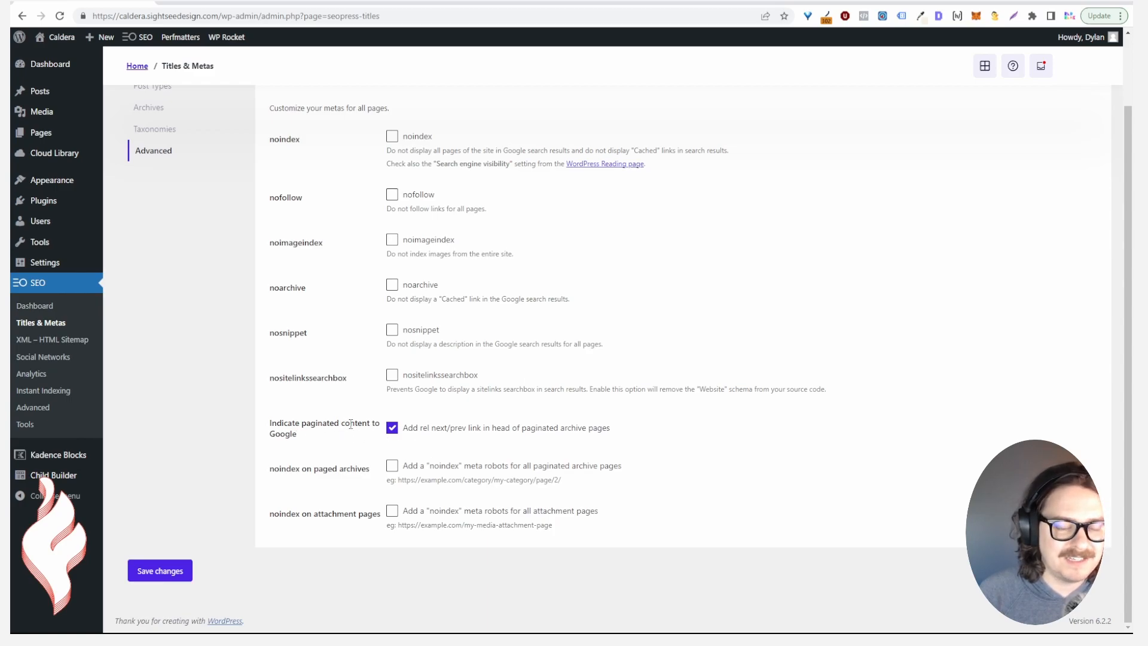
click(393, 467)
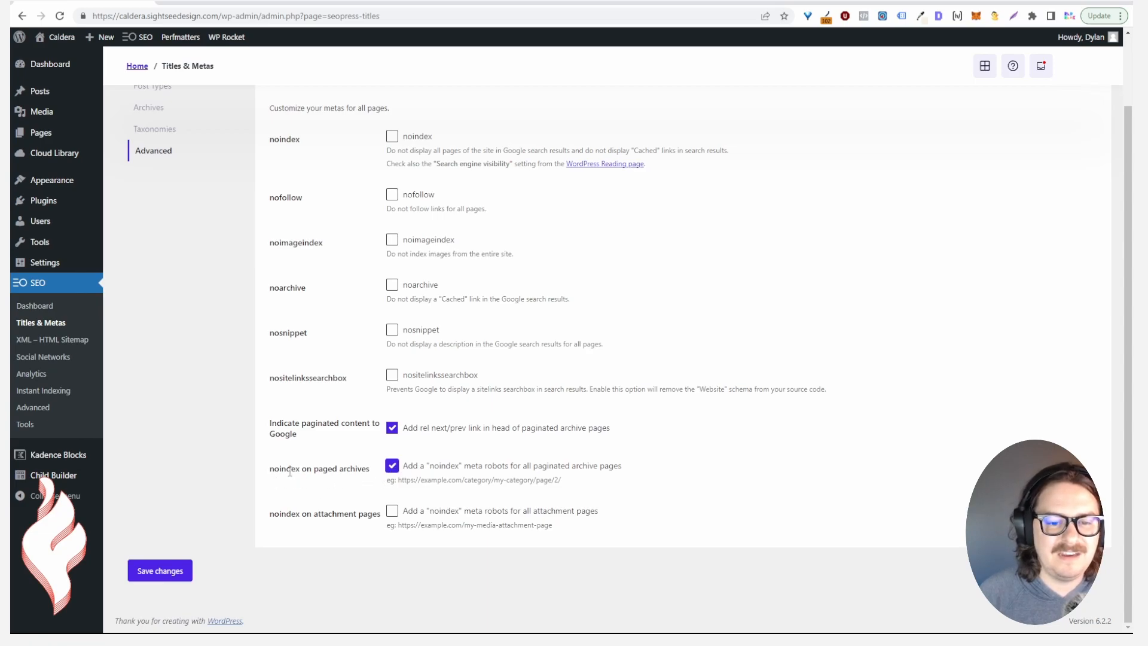
drag(274, 469, 320, 471)
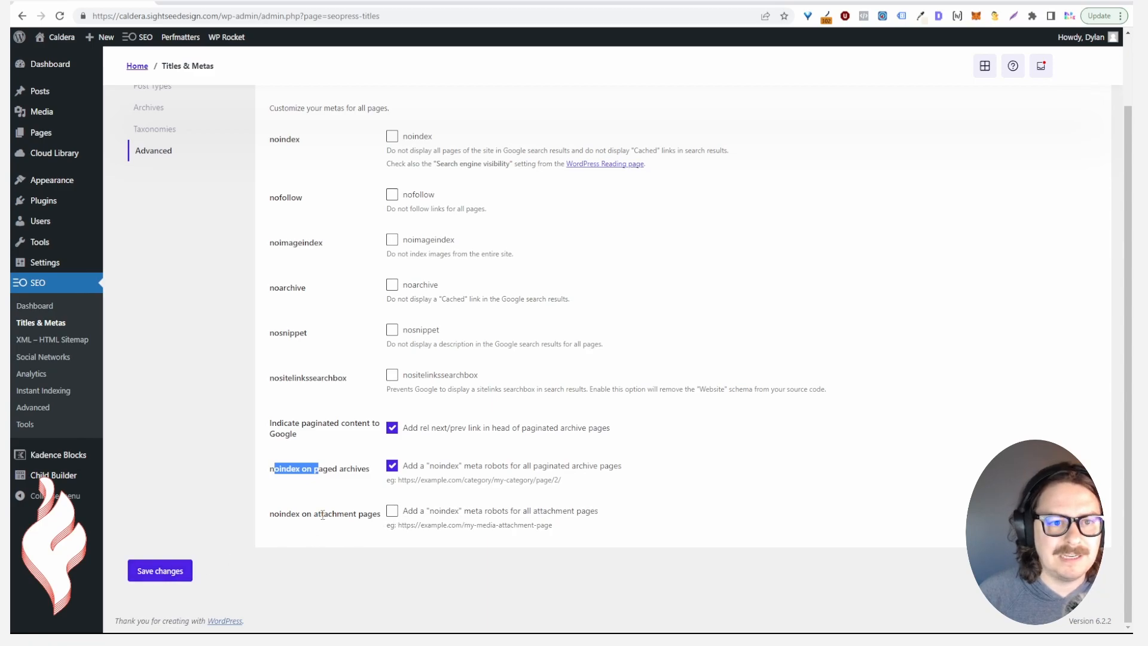
click(163, 574)
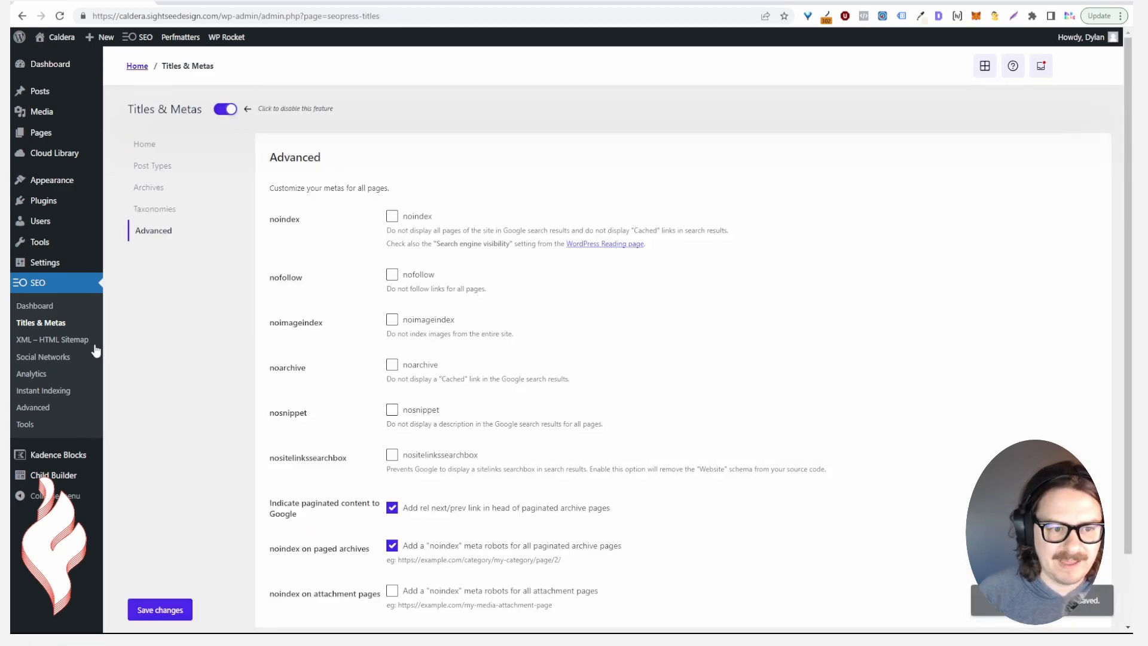
Open XML – HTML Sitemap and review the sitemaps.xml URL and enabled XML, image and HTML sitemaps
click(82, 341)
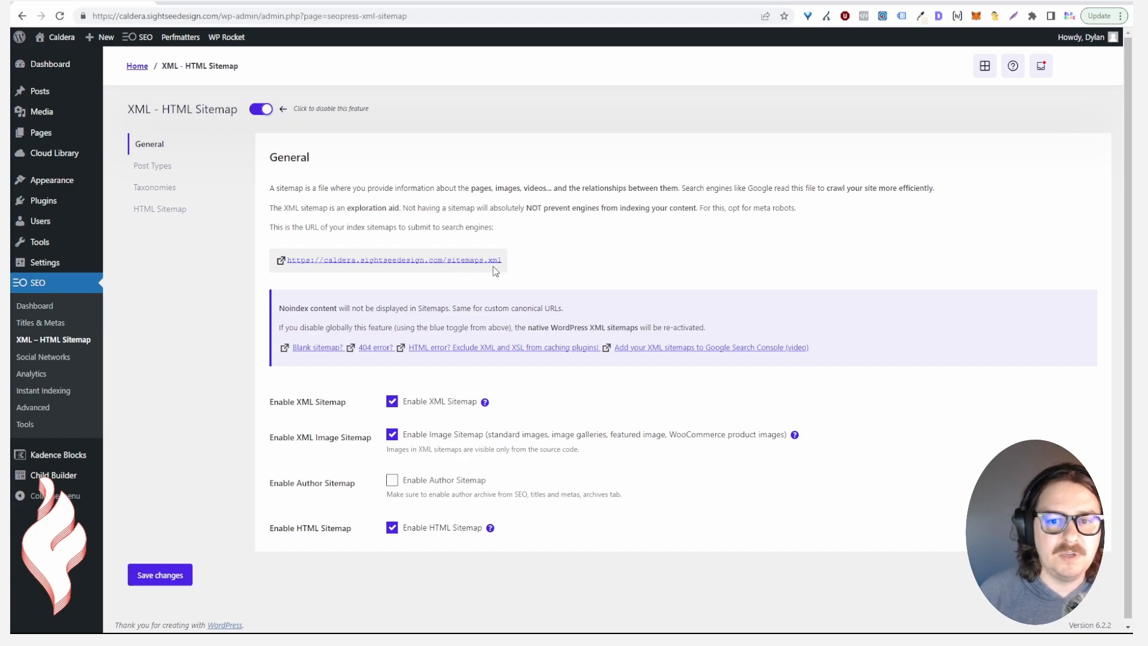
drag(504, 263, 446, 265)
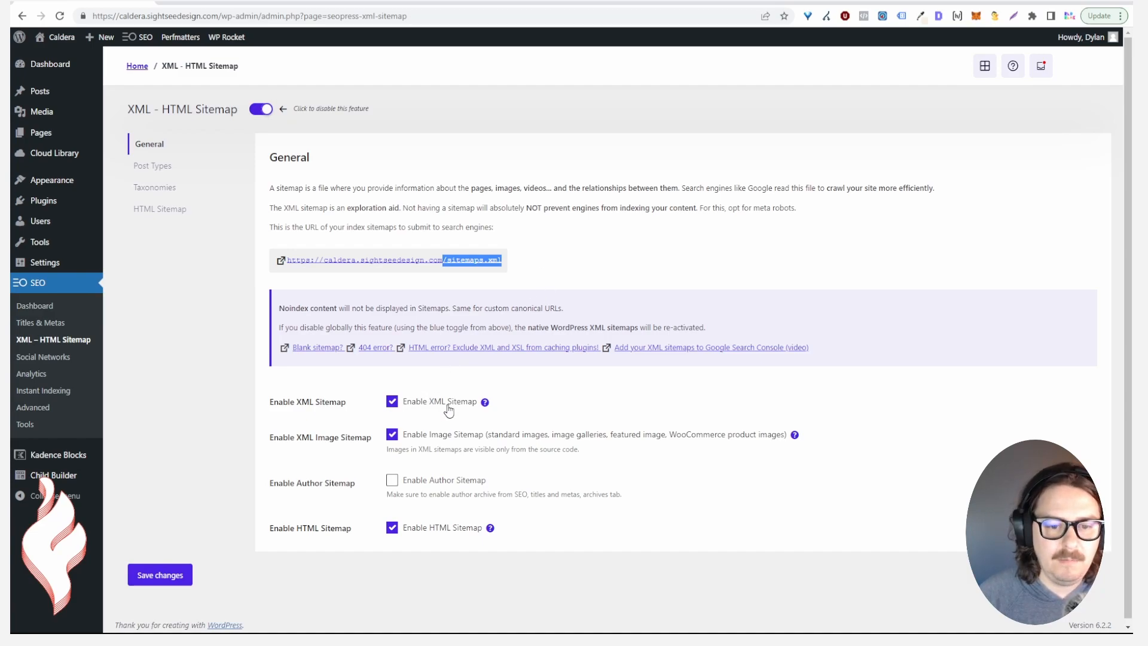
scroll(454, 407, down, 1)
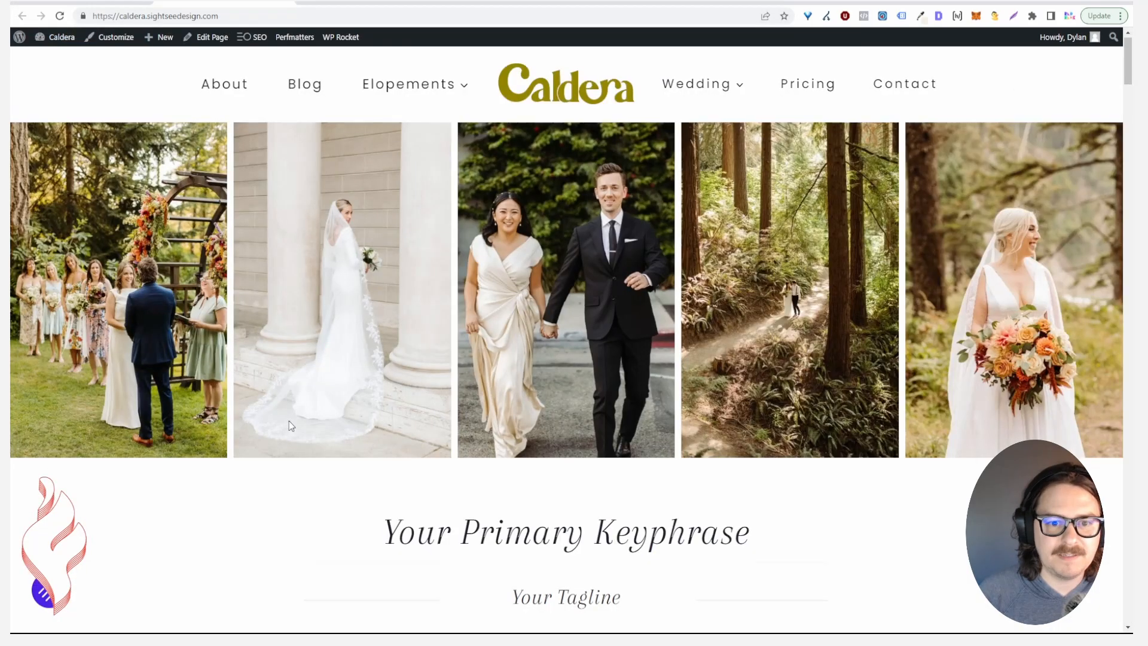
Open the site's HTML Sitemap page from the front-end footer
scroll(311, 425, down, 15)
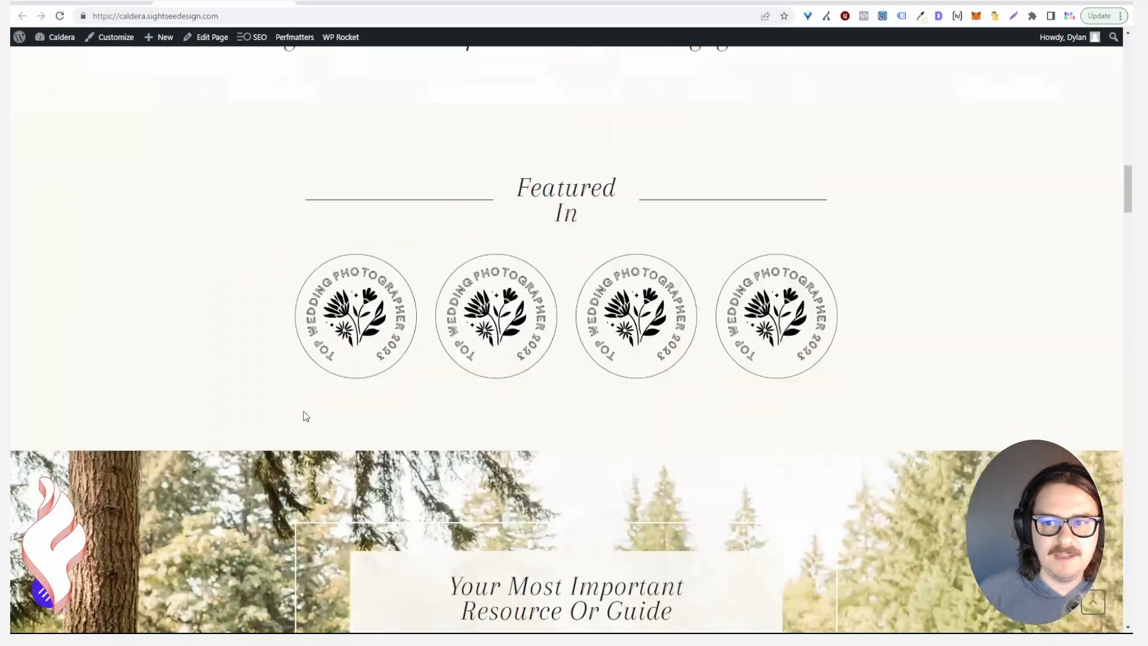
scroll(317, 426, down, 15)
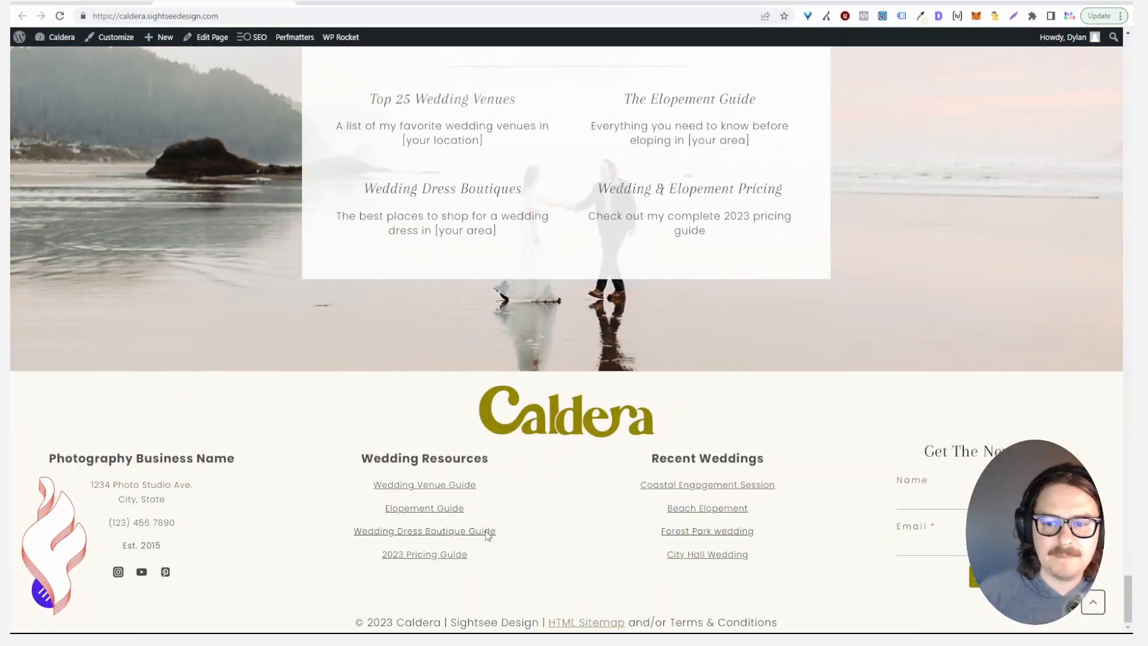
click(584, 624)
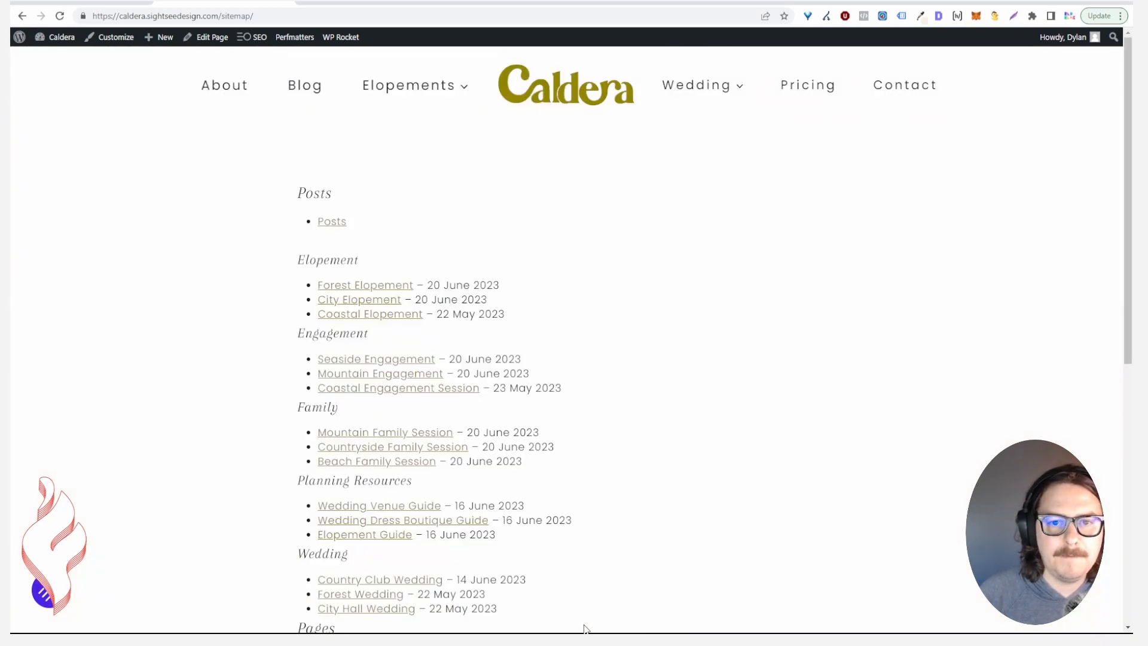
Browse the Sitemap page's posts-by-category and pages listings, then open it in the block editor
scroll(632, 469, down, 3)
scroll(628, 469, up, 2)
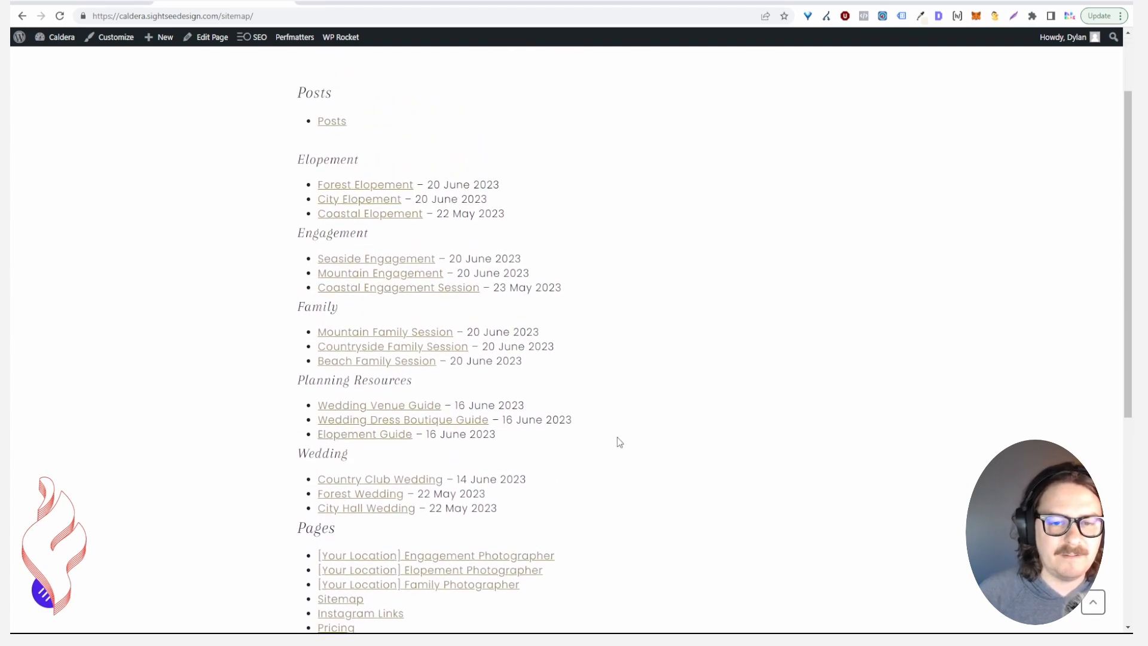
scroll(608, 419, down, 3)
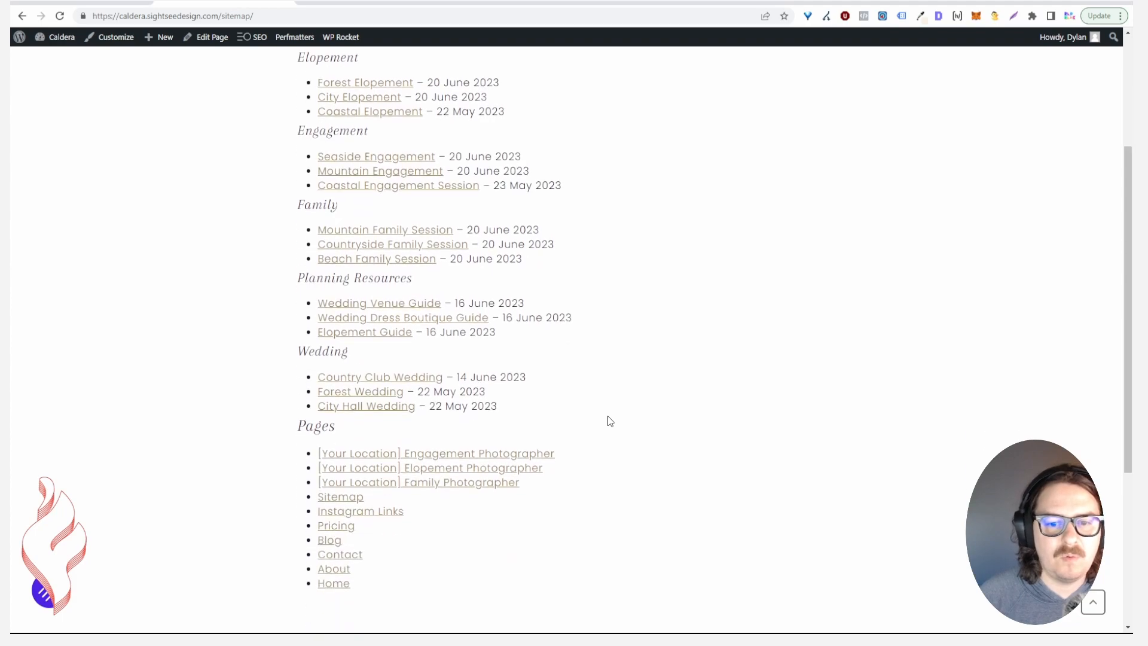
scroll(610, 419, up, 2)
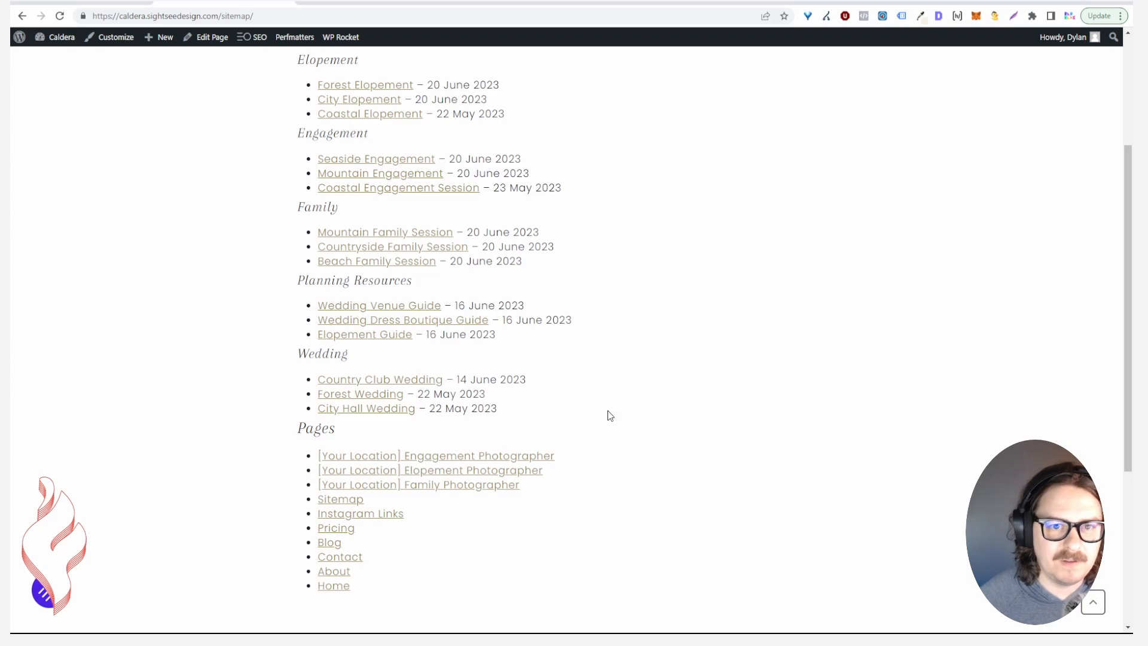
scroll(605, 415, up, 3)
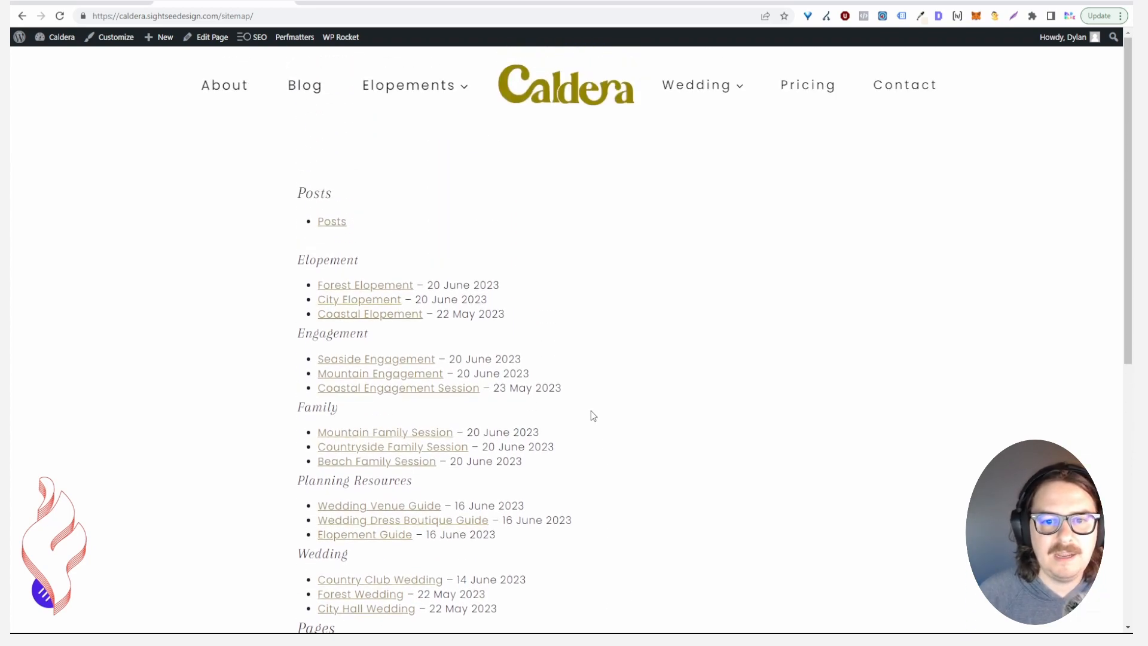
scroll(561, 364, down, 2)
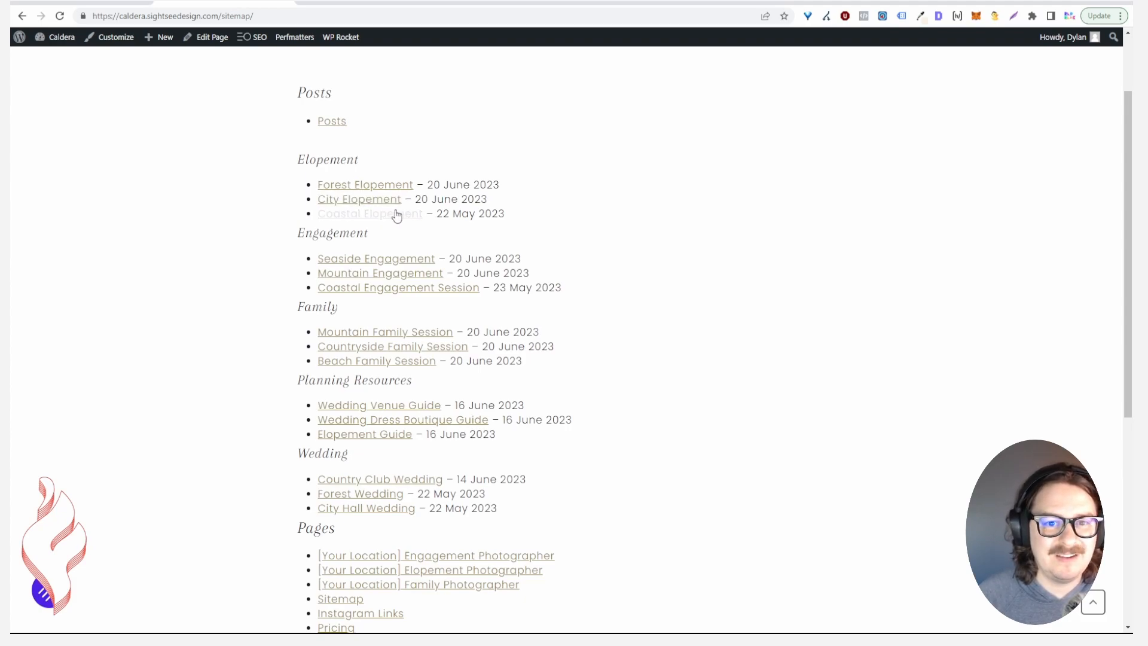
scroll(398, 215, down, 2)
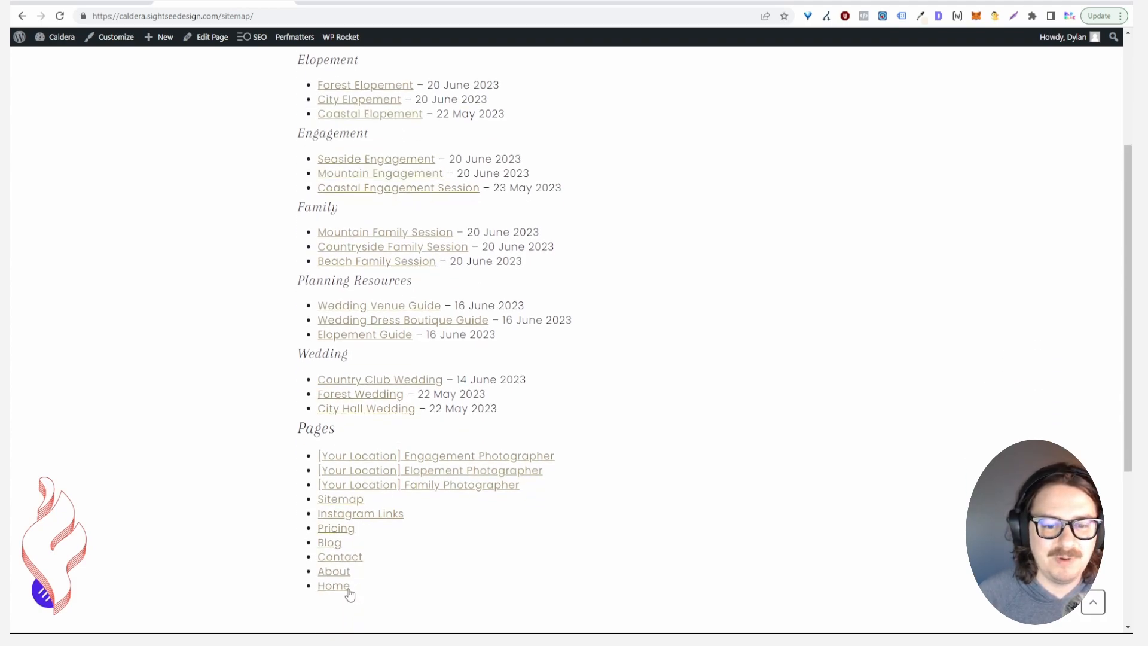
scroll(357, 453, up, 2)
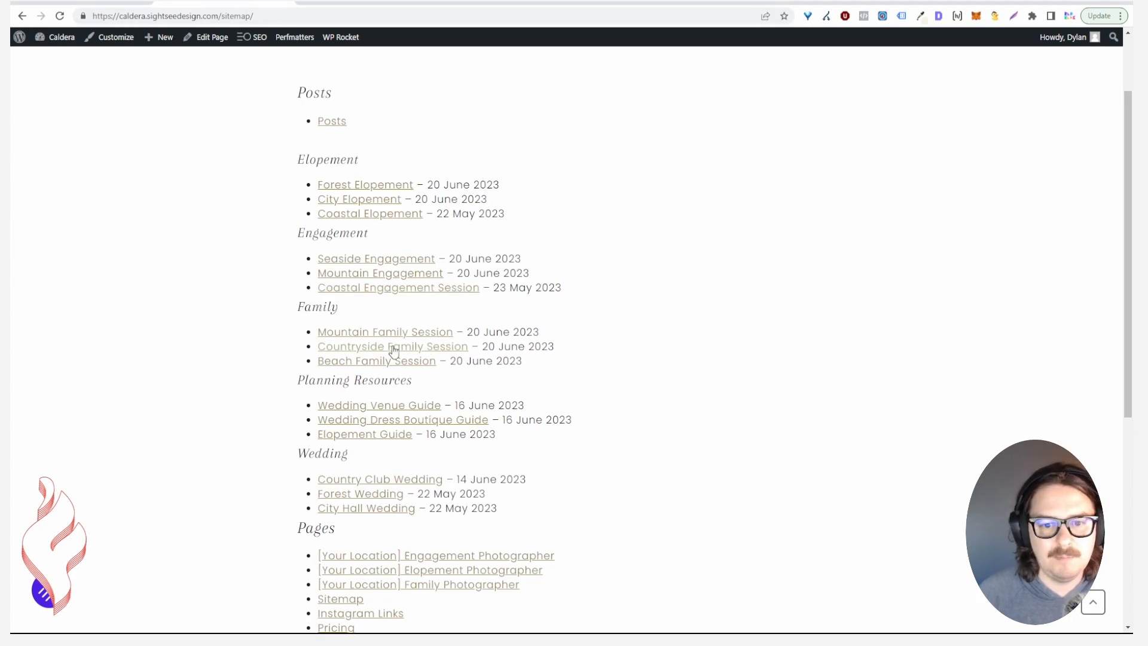
scroll(391, 347, down, 3)
scroll(392, 404, up, 5)
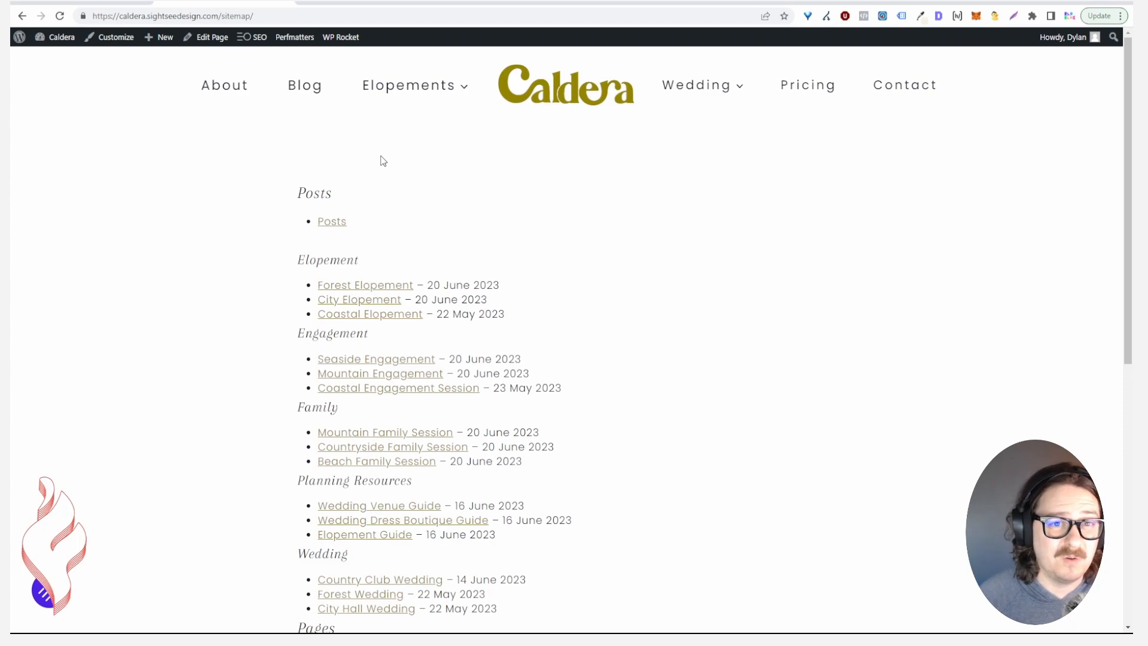
click(207, 37)
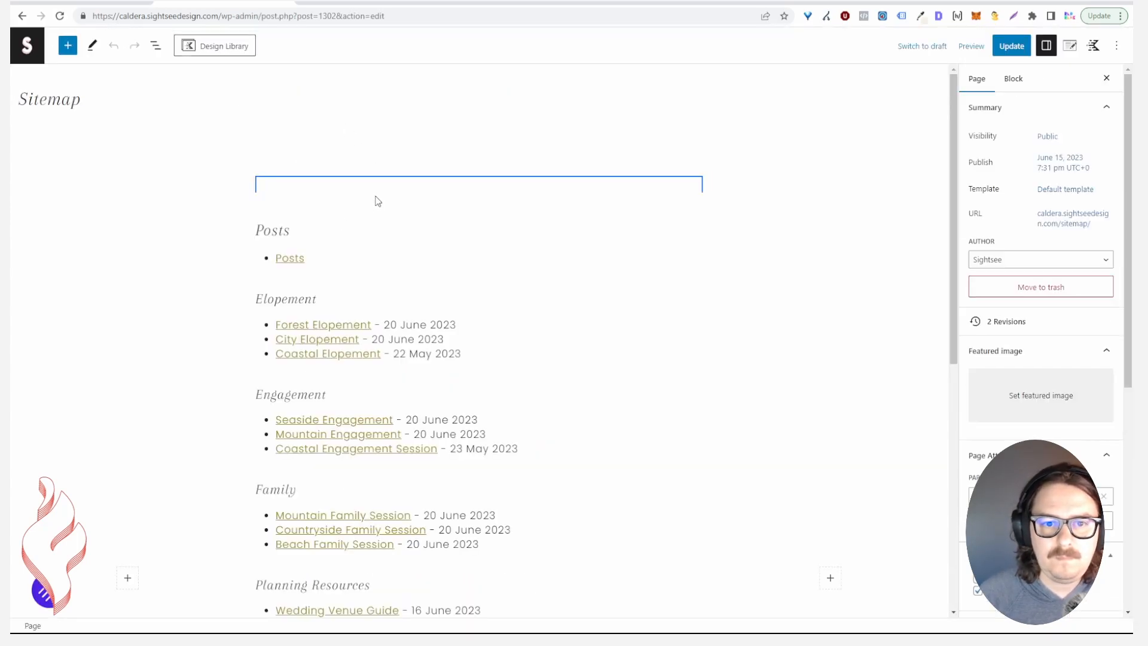
Inspect the Sitemap block's Posts and Pages settings, then return to SEOPress XML – HTML Sitemap
click(333, 187)
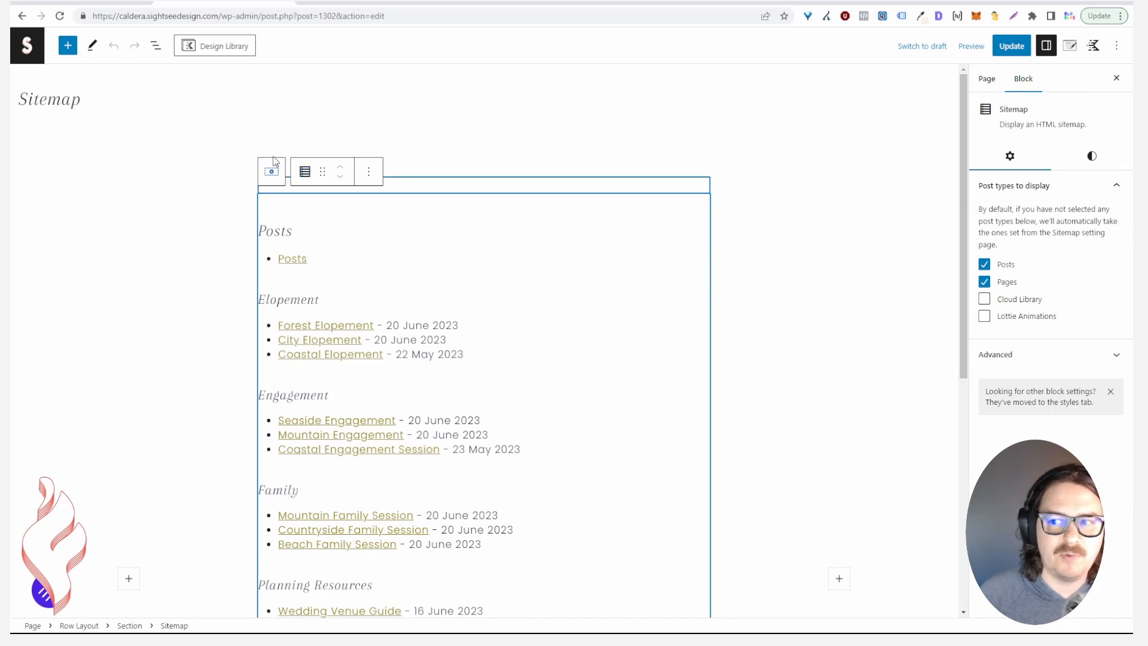
click(229, 3)
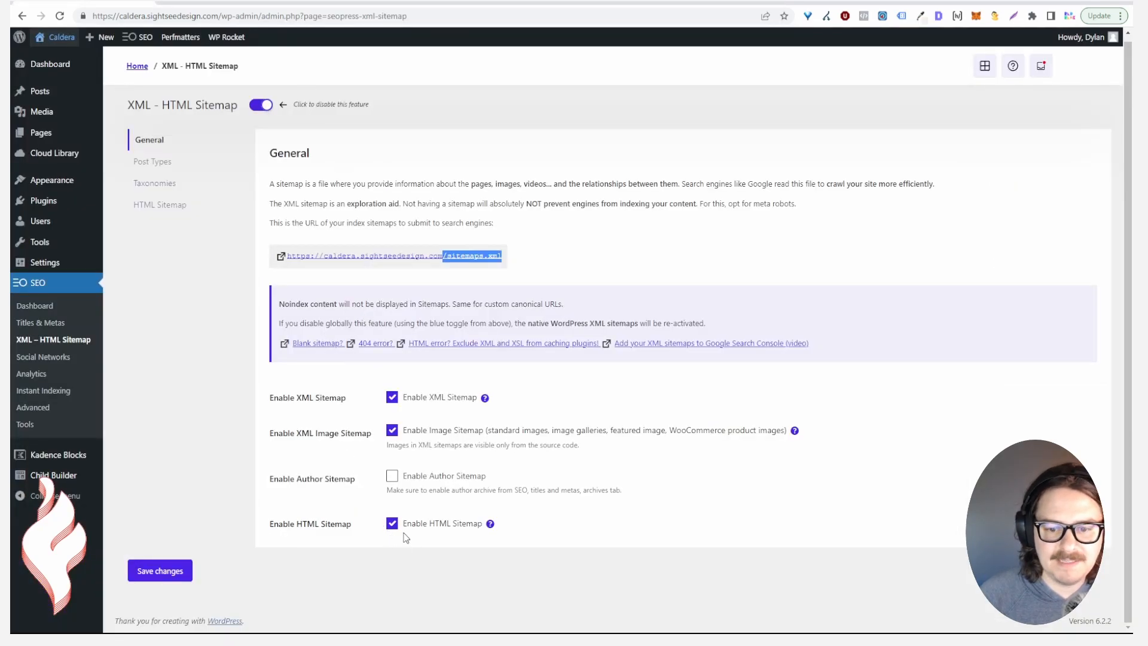
Review the sitemap post types, then uncheck Tags and Categories under sitemap taxonomies
click(178, 165)
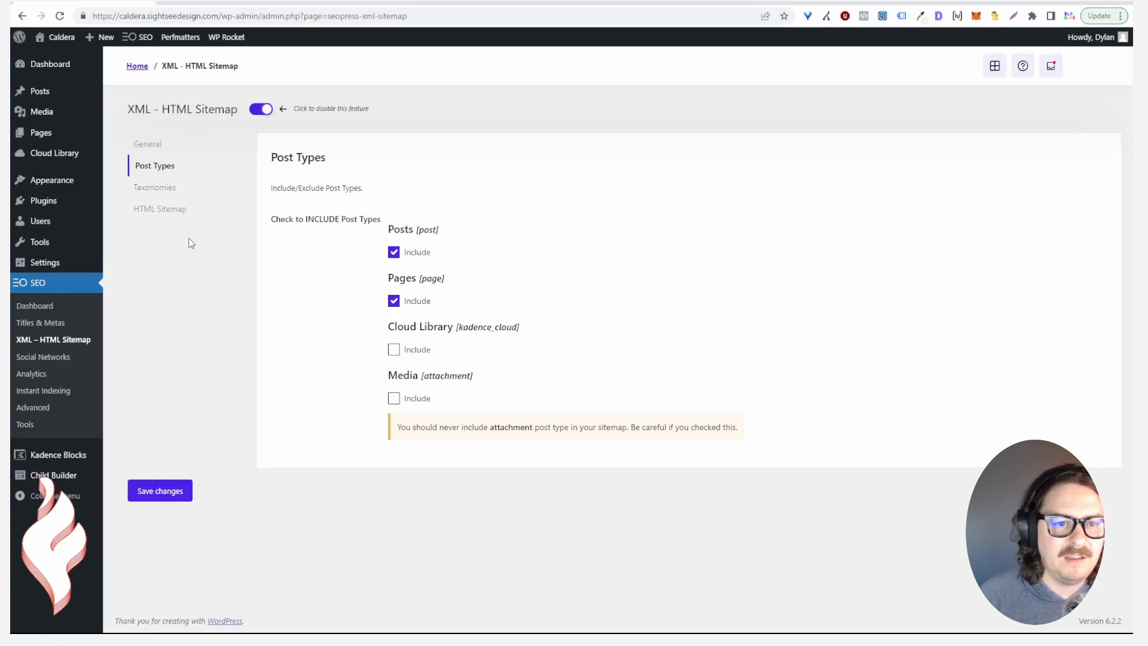
click(157, 187)
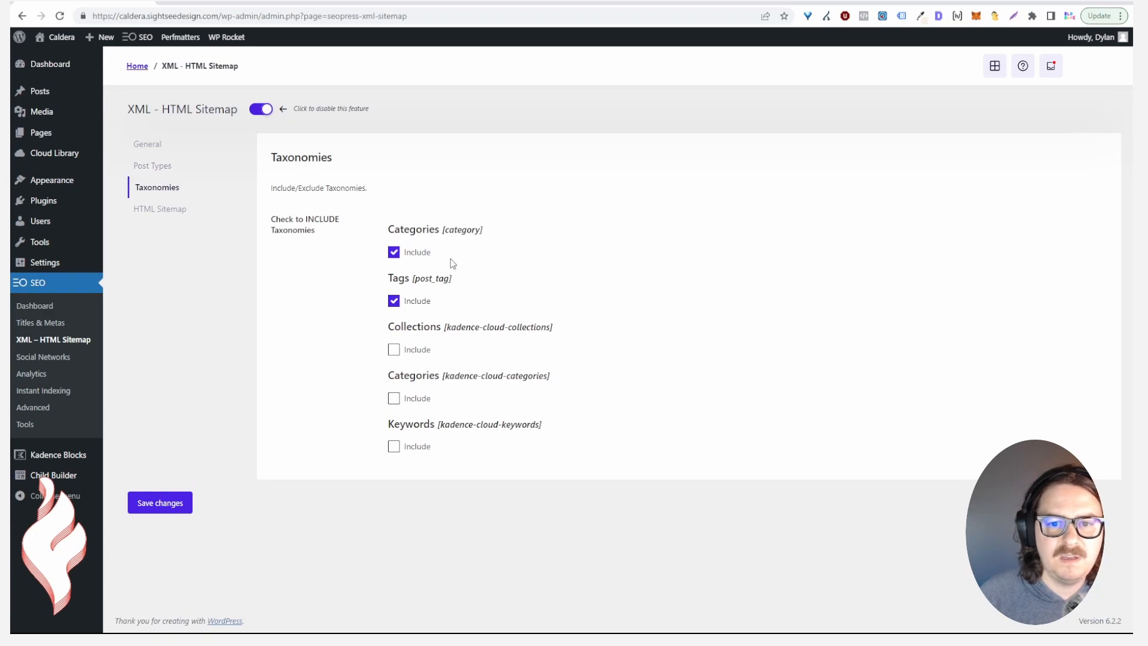
click(393, 301)
click(394, 251)
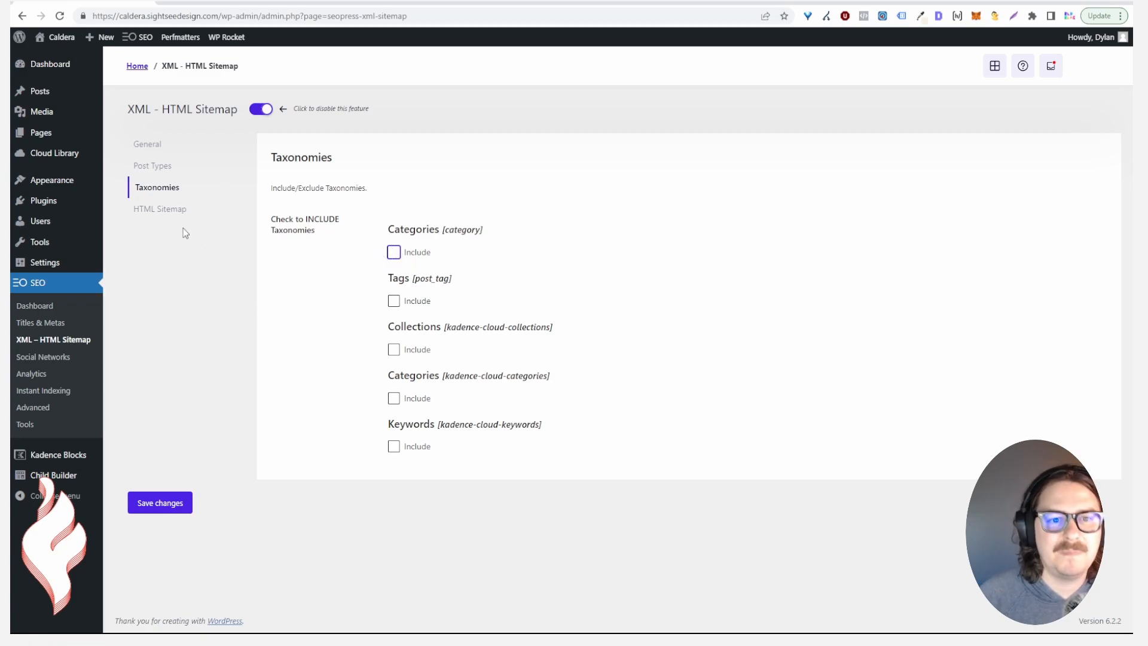
Review the HTML Sitemap display-page and exclude-ID fields, then open the site homepage in a new tab
click(178, 212)
scroll(332, 289, down, 2)
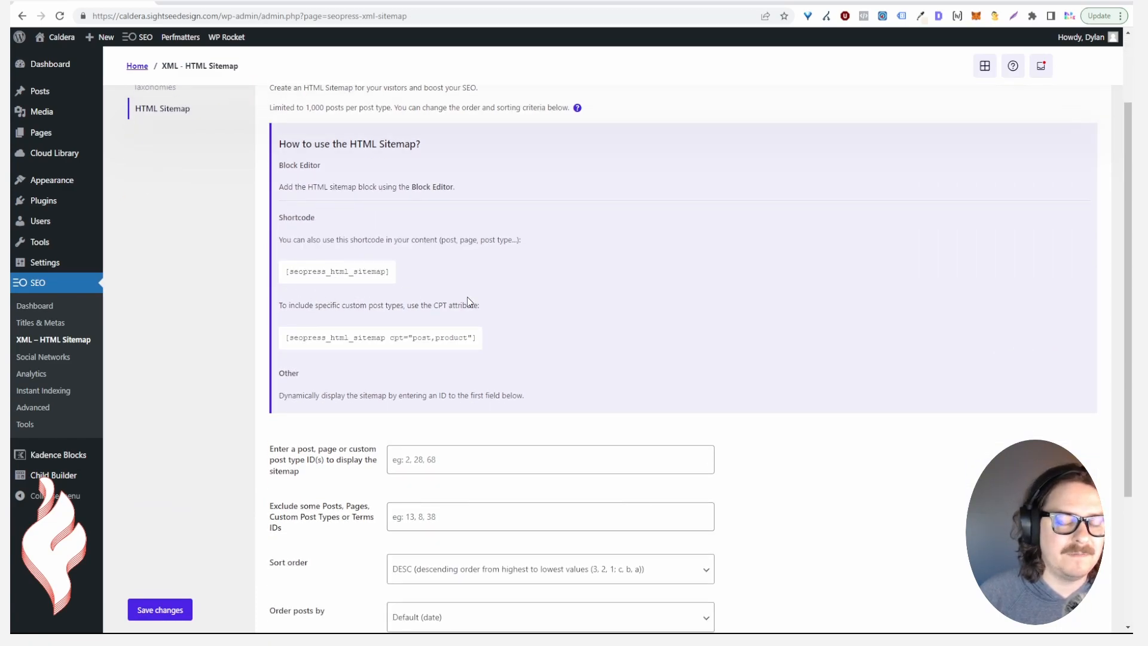
scroll(449, 294, down, 3)
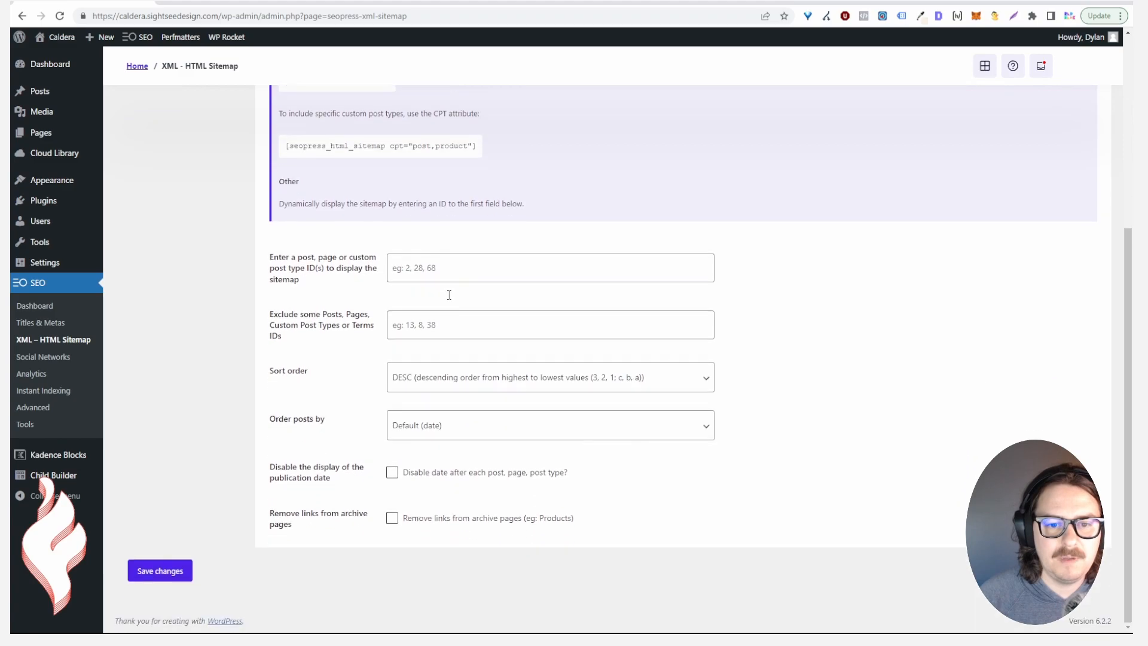
click(432, 269)
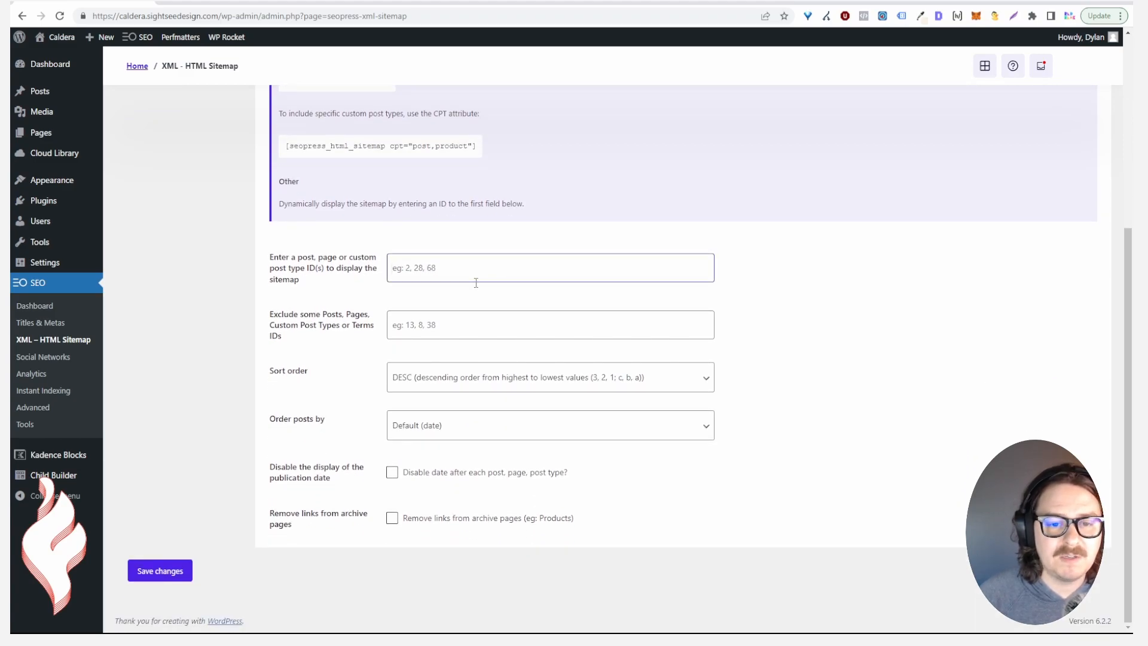
click(428, 327)
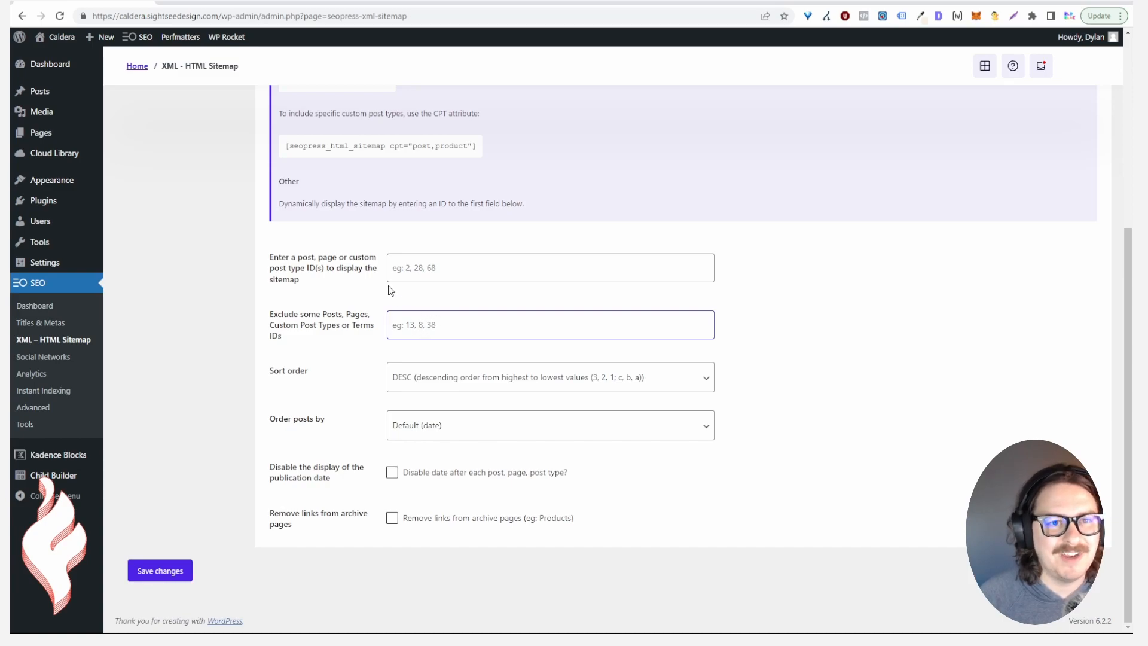
middle_click(67, 40)
Find the Home page ID (post=9) in the editor, then return to the HTML Sitemap Exclude IDs field
click(200, 7)
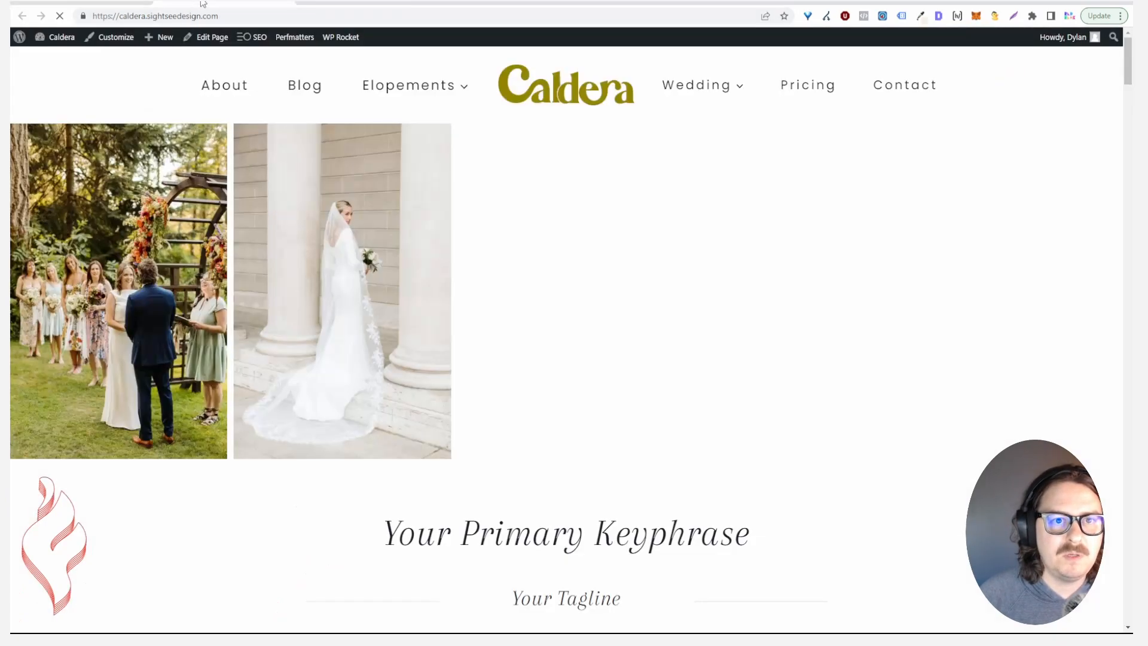
click(208, 40)
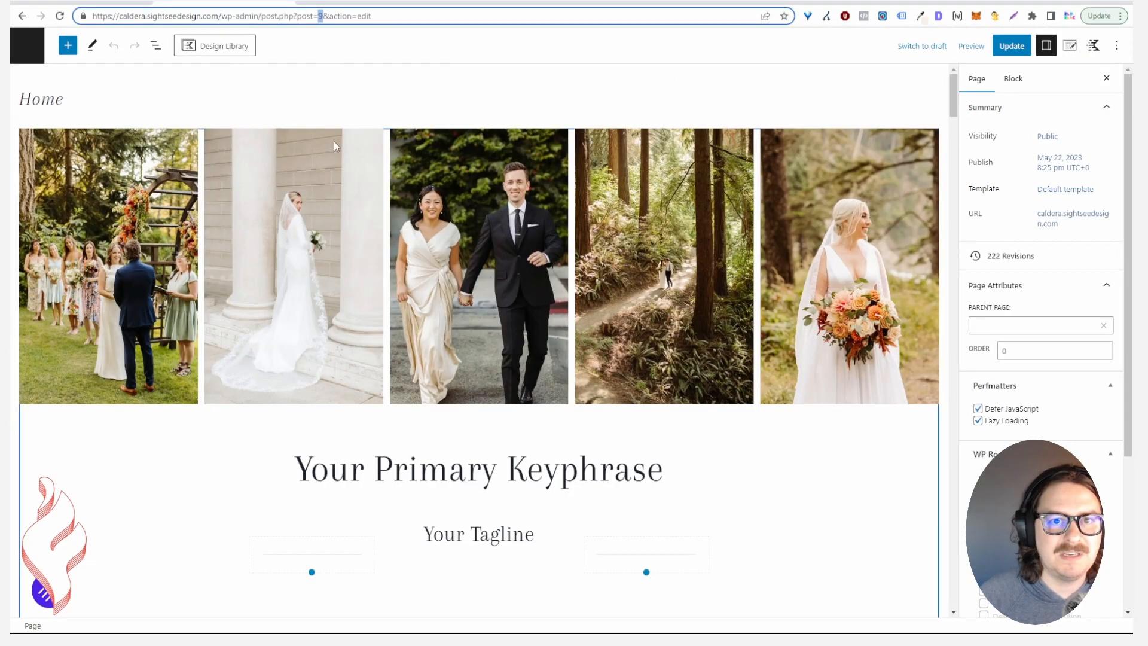
click(128, 3)
click(456, 328)
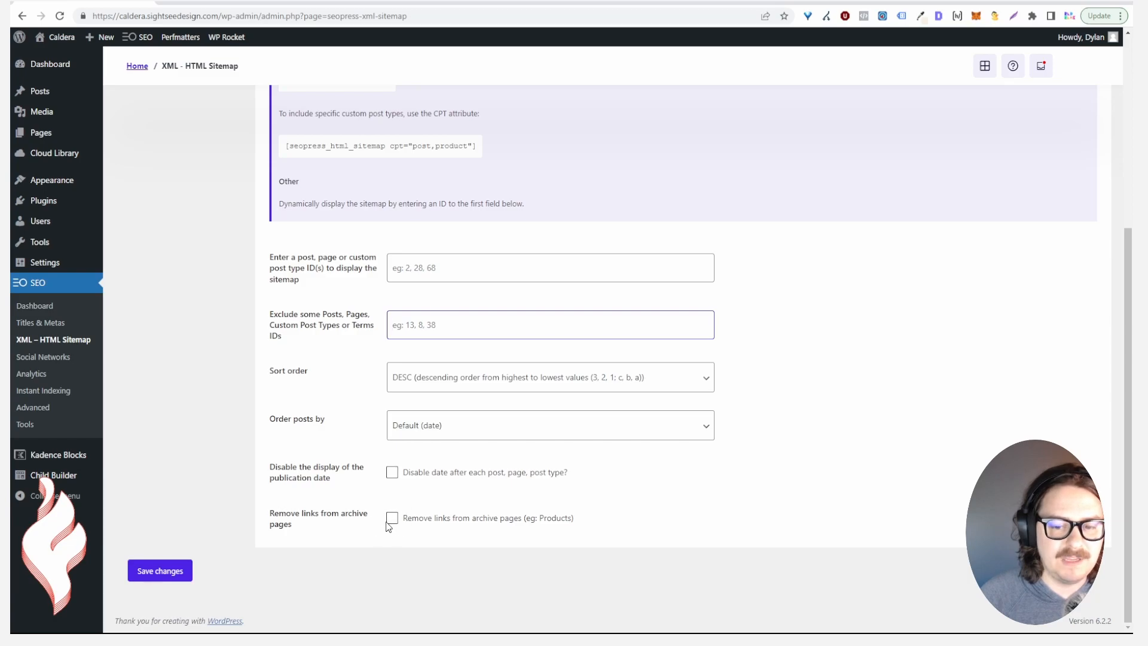
scroll(245, 456, up, 5)
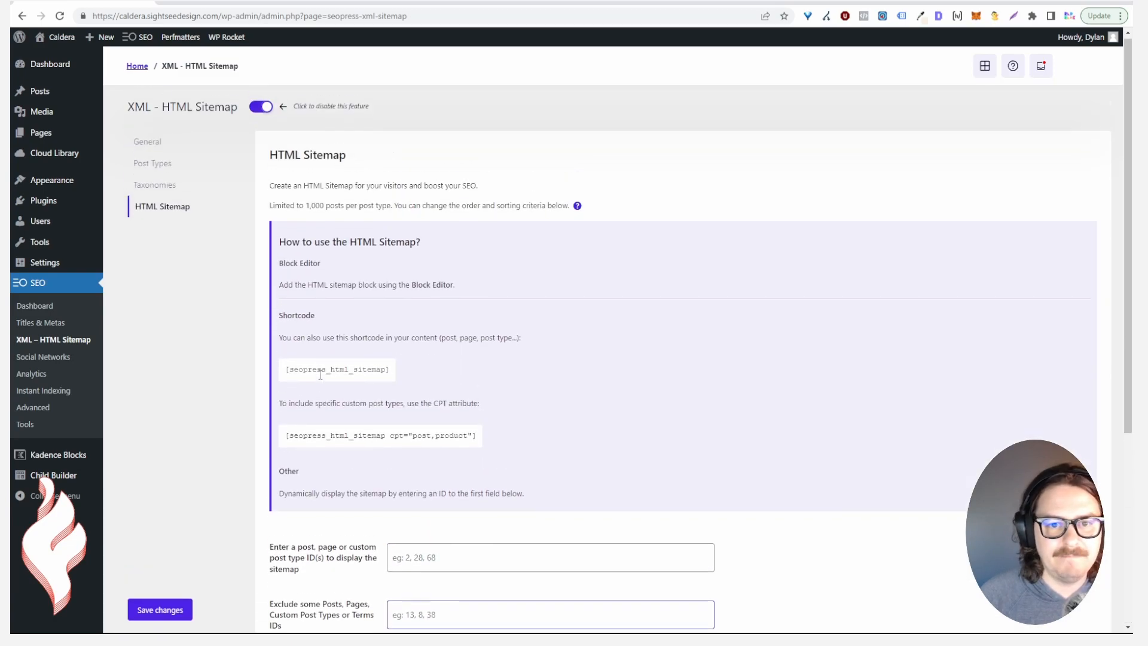
Set the Knowledge Graph to Organization, enter the photography business's name, and review the contact options
click(66, 363)
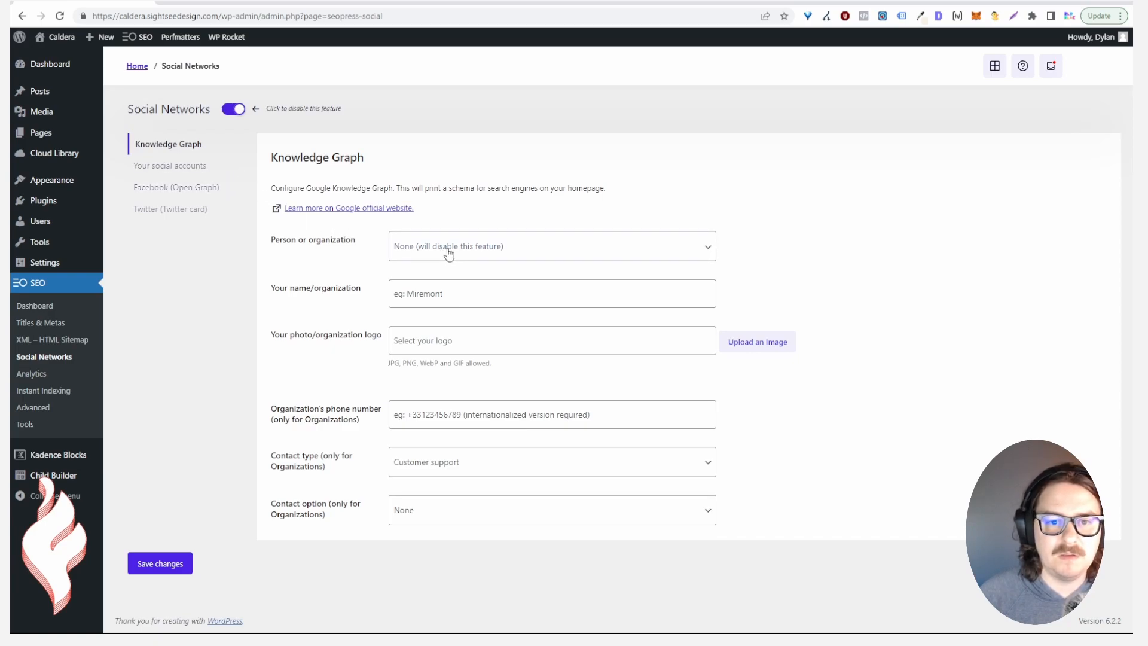
click(440, 290)
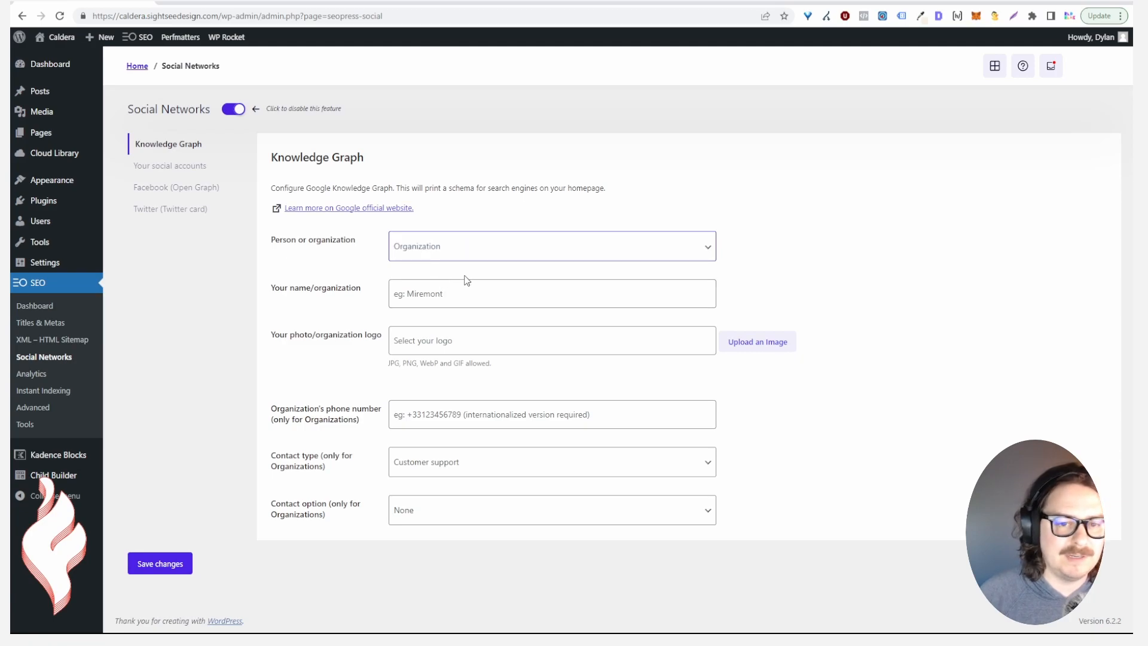
click(452, 300)
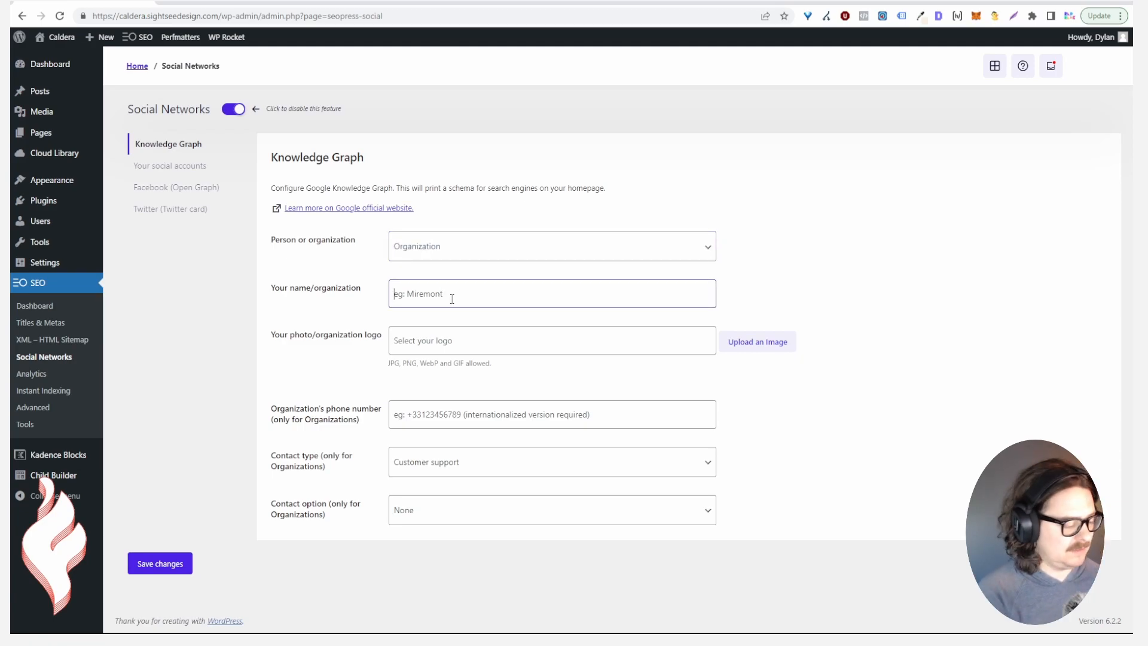
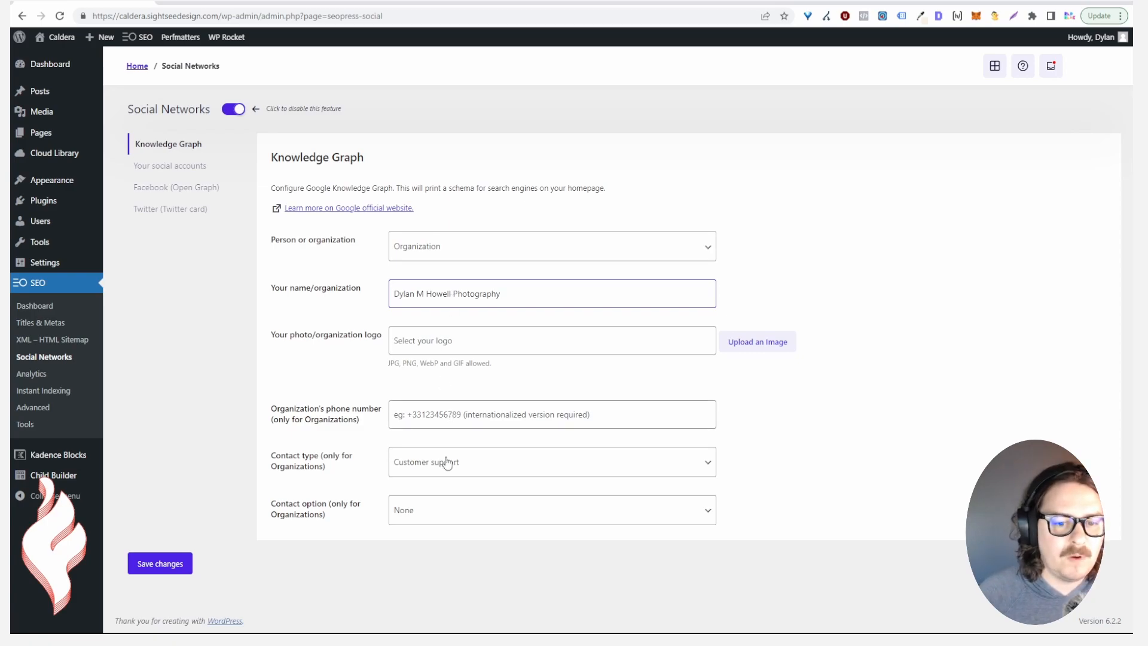
click(442, 464)
click(436, 524)
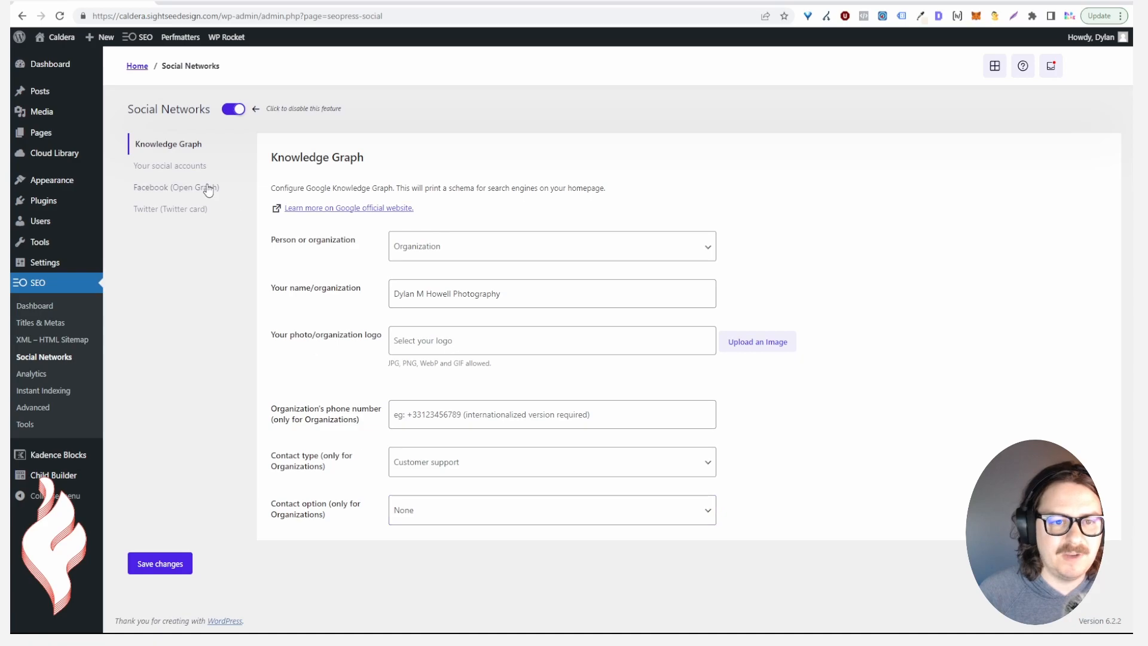
click(180, 165)
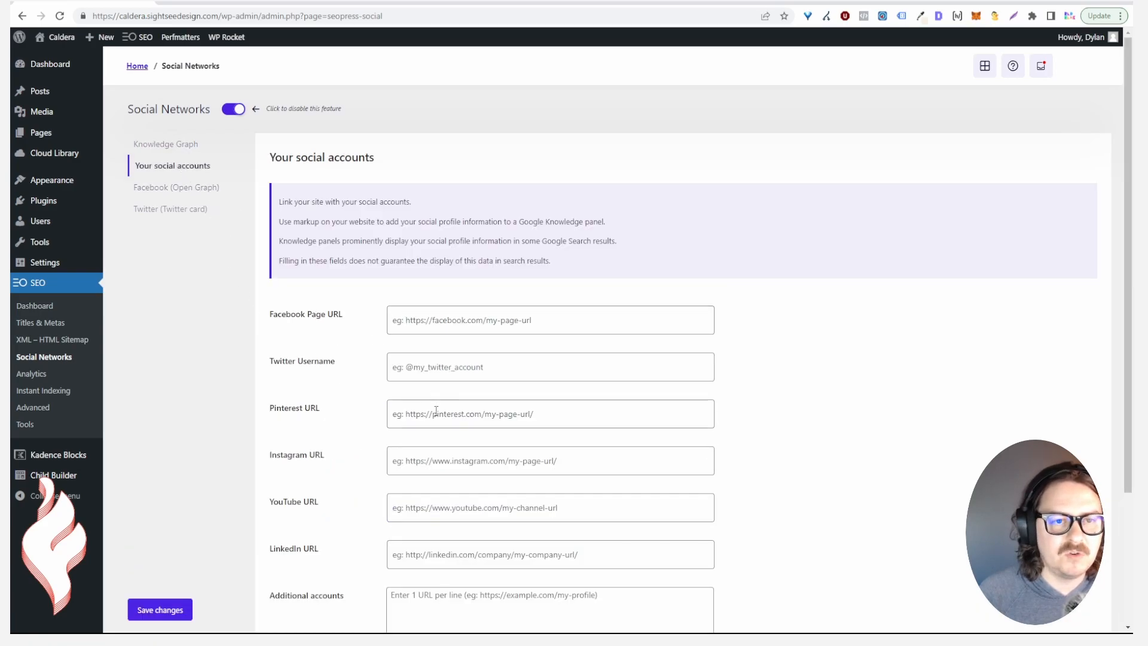
Review the Facebook Open Graph settings, including the Facebook App ID field
scroll(438, 418, down, 3)
scroll(438, 430, up, 2)
click(160, 116)
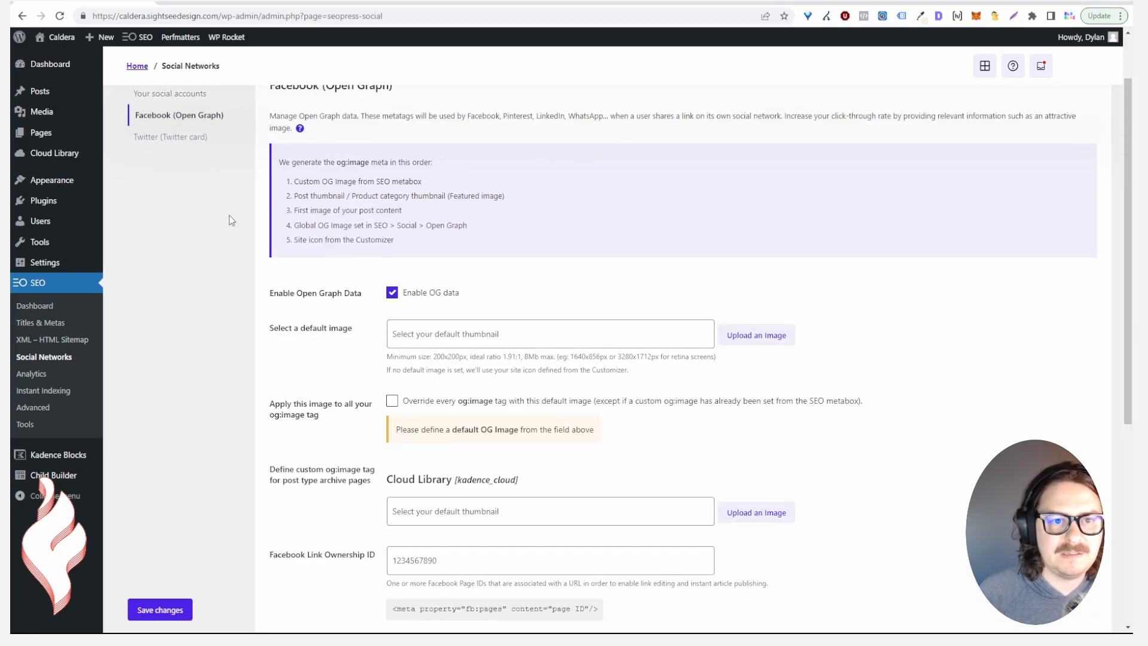
scroll(409, 350, up, 2)
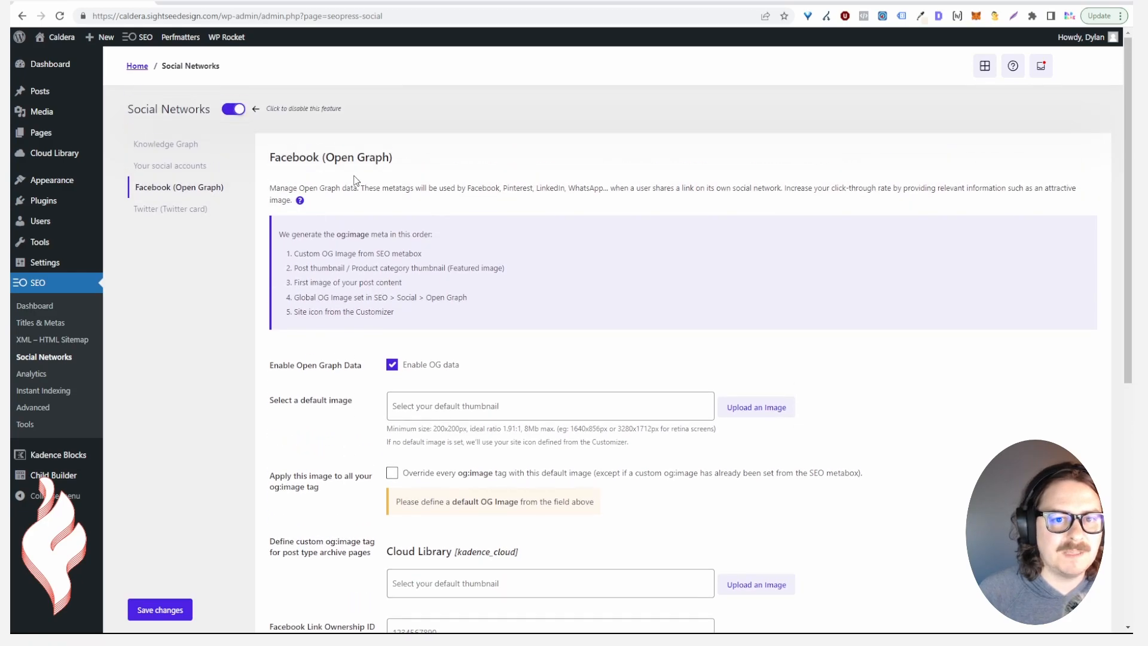
scroll(370, 314, down, 2)
scroll(361, 329, down, 1)
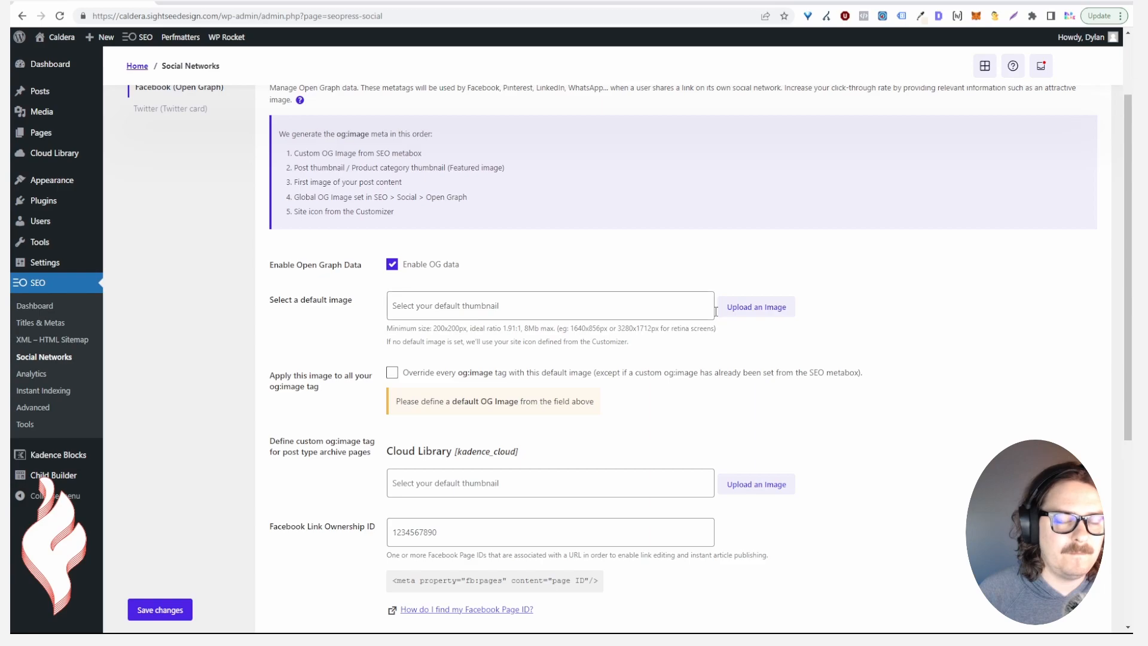
scroll(669, 327, down, 3)
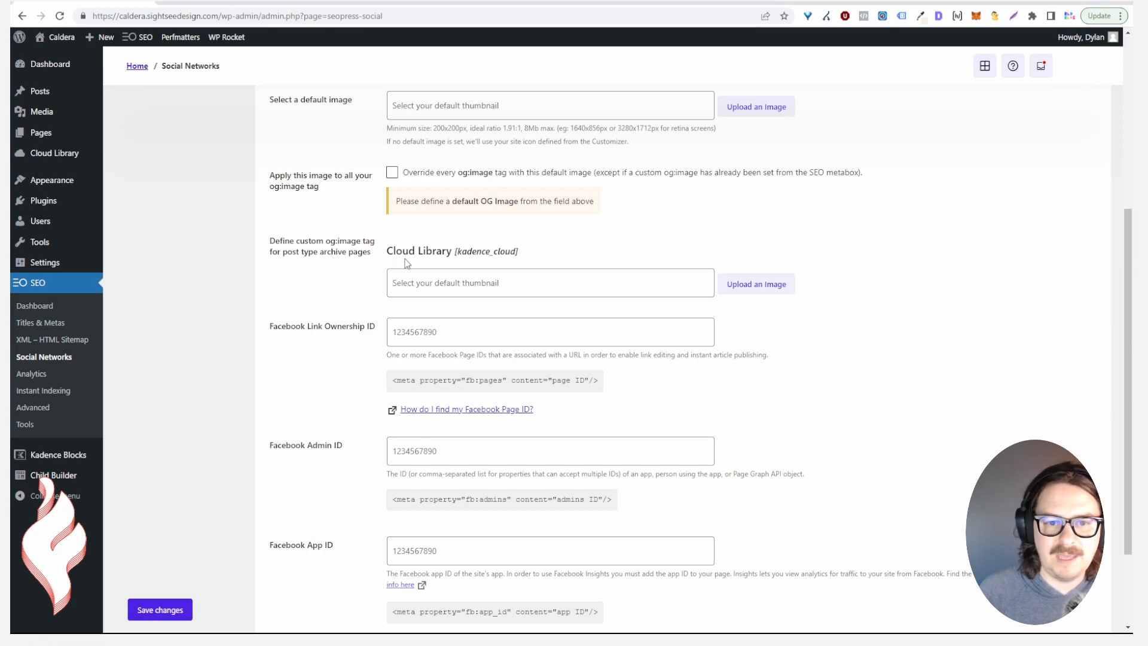
scroll(395, 281, down, 2)
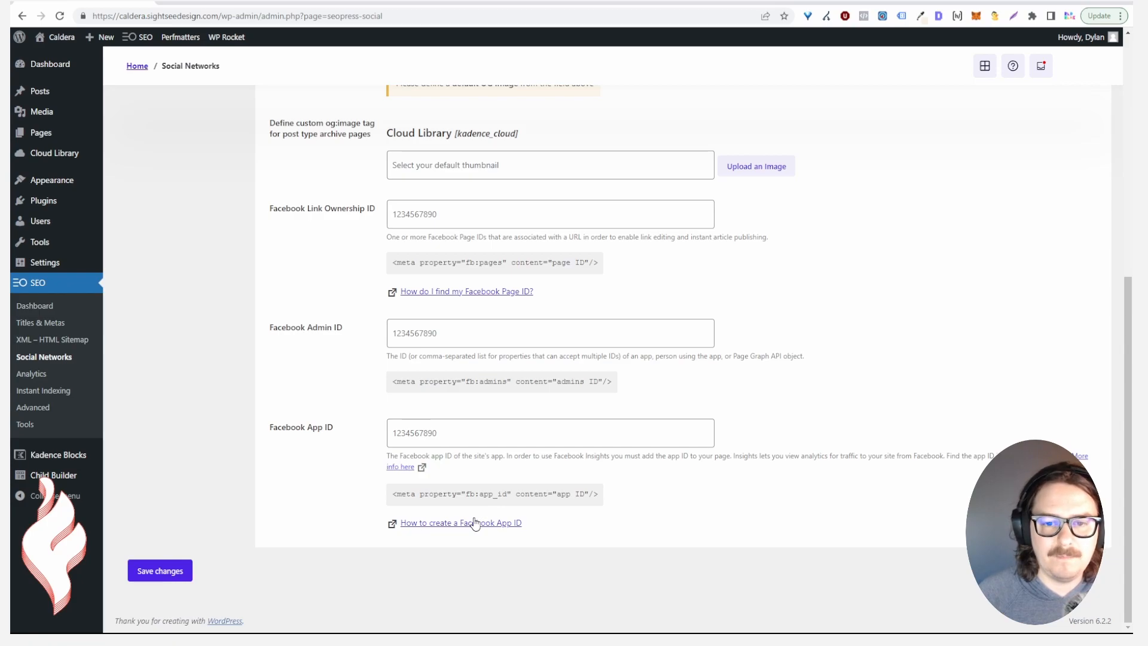
click(428, 430)
drag(436, 458, 433, 413)
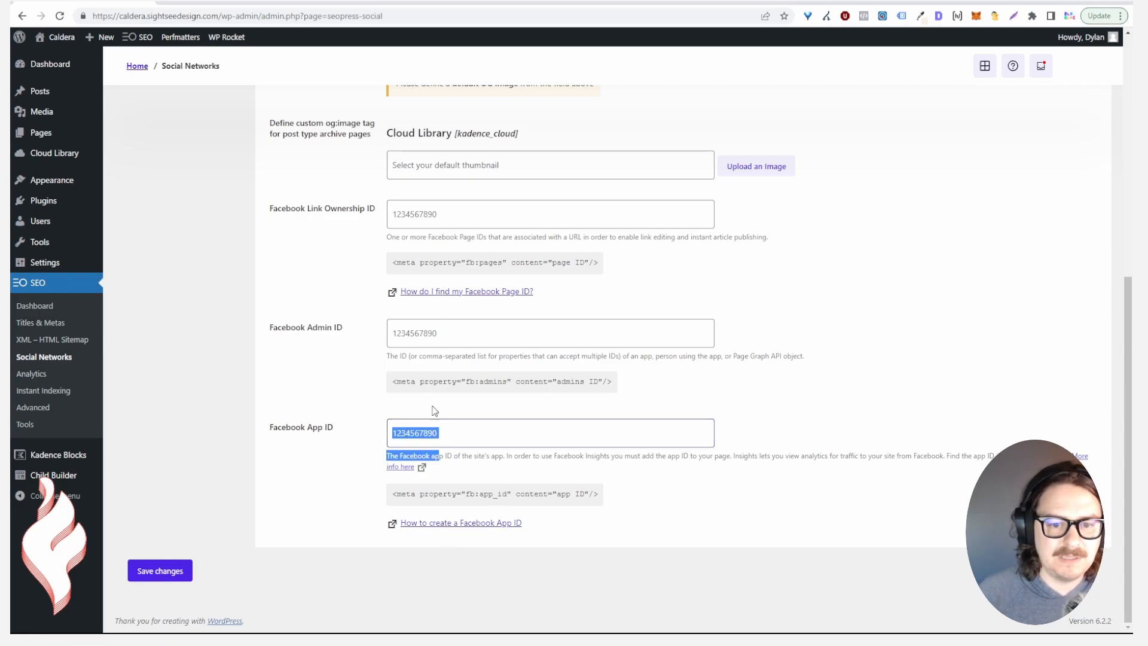
scroll(384, 355, up, 7)
Set the Twitter Summary card image size to Large and save the changes
click(179, 210)
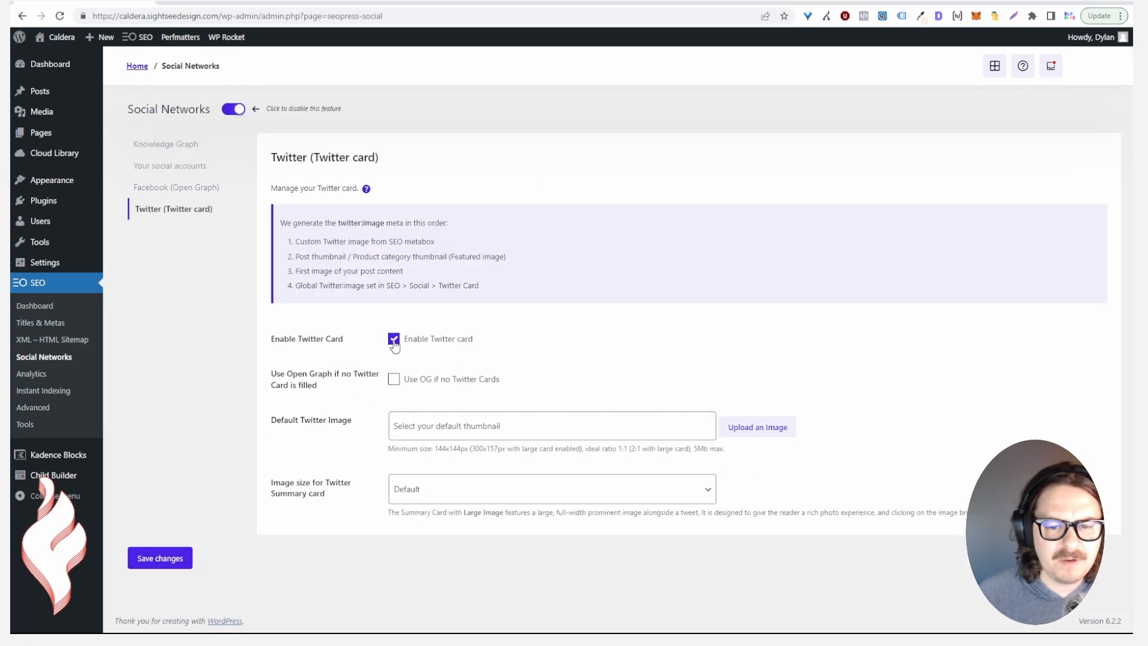
click(417, 426)
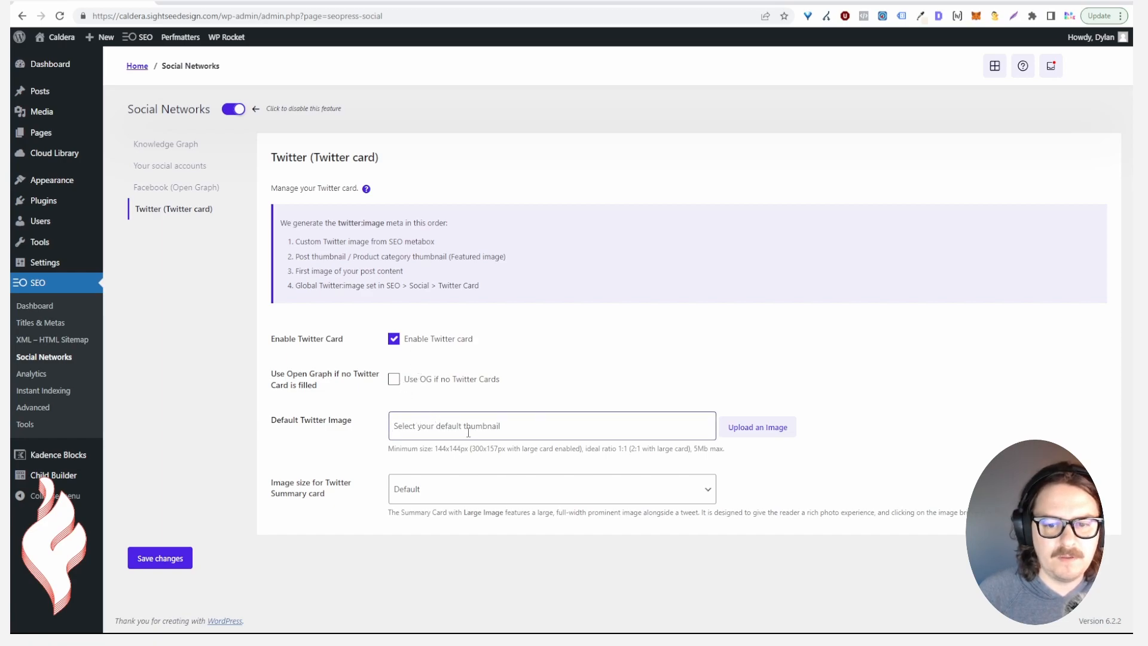
click(456, 487)
click(444, 528)
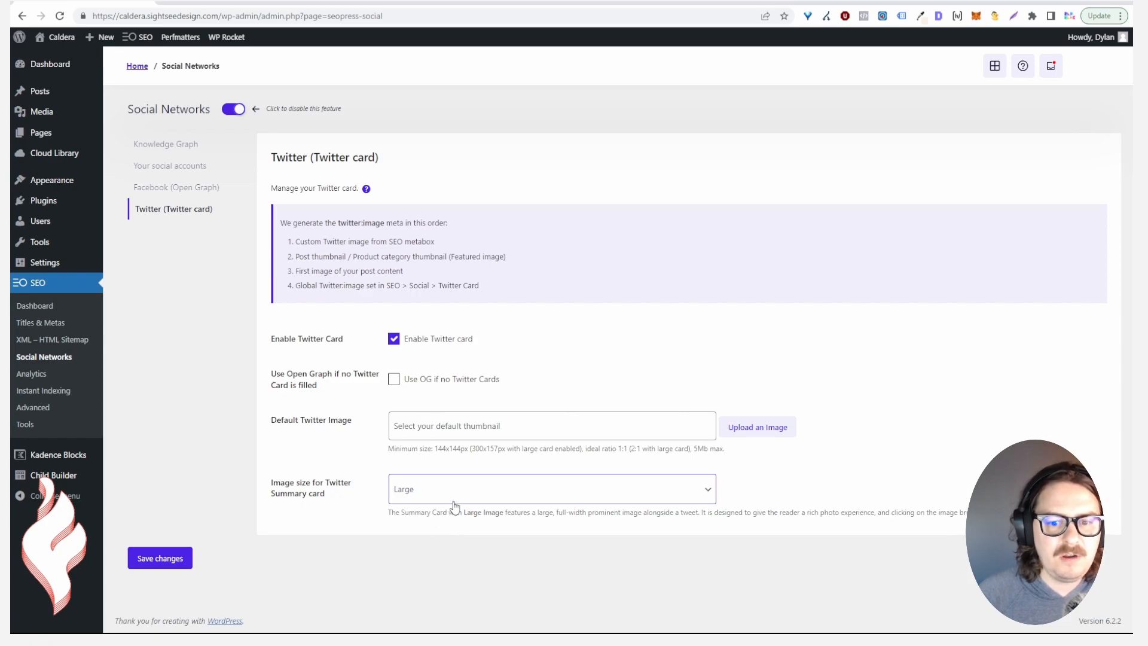
click(185, 557)
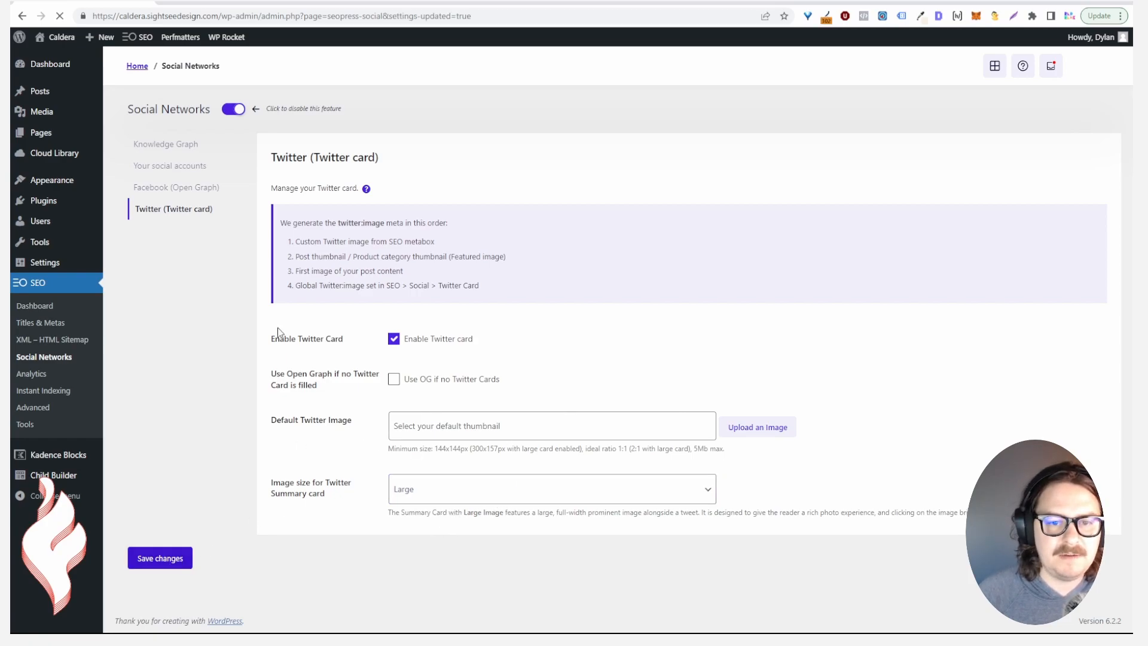
click(33, 375)
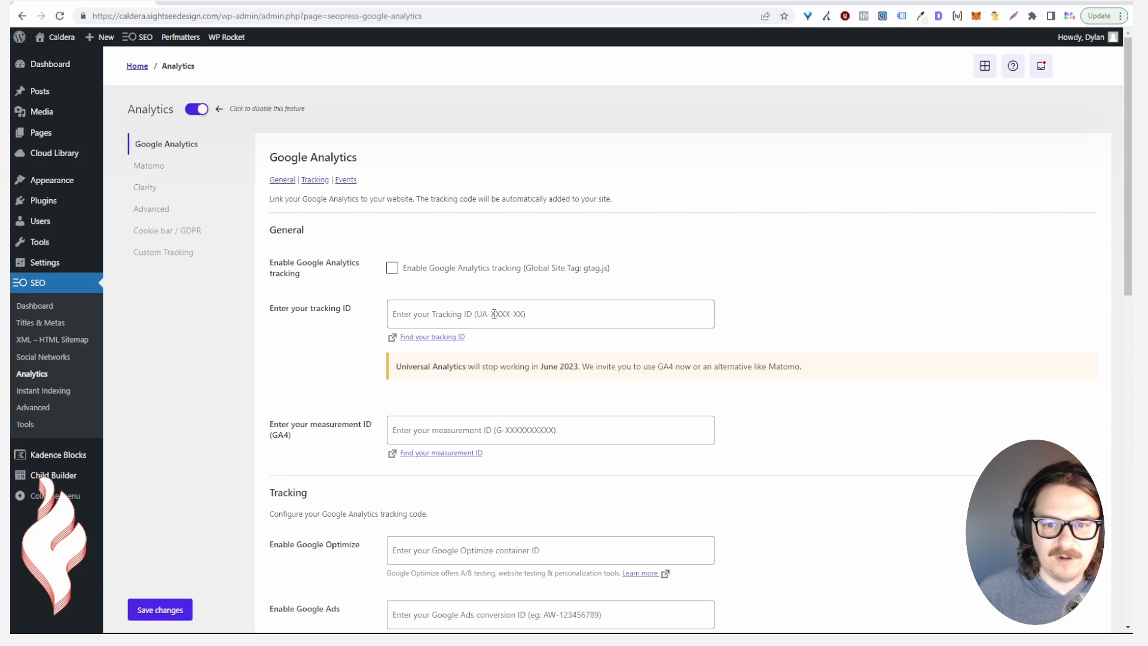
click(511, 320)
click(429, 439)
scroll(614, 497, down, 2)
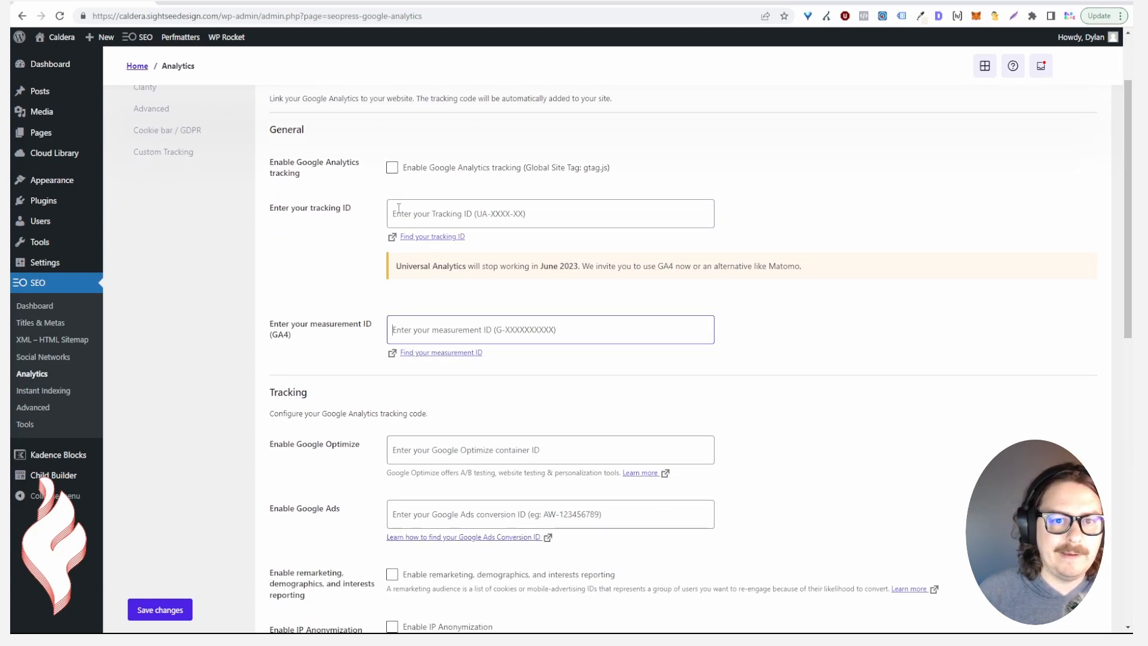
scroll(347, 298, down, 4)
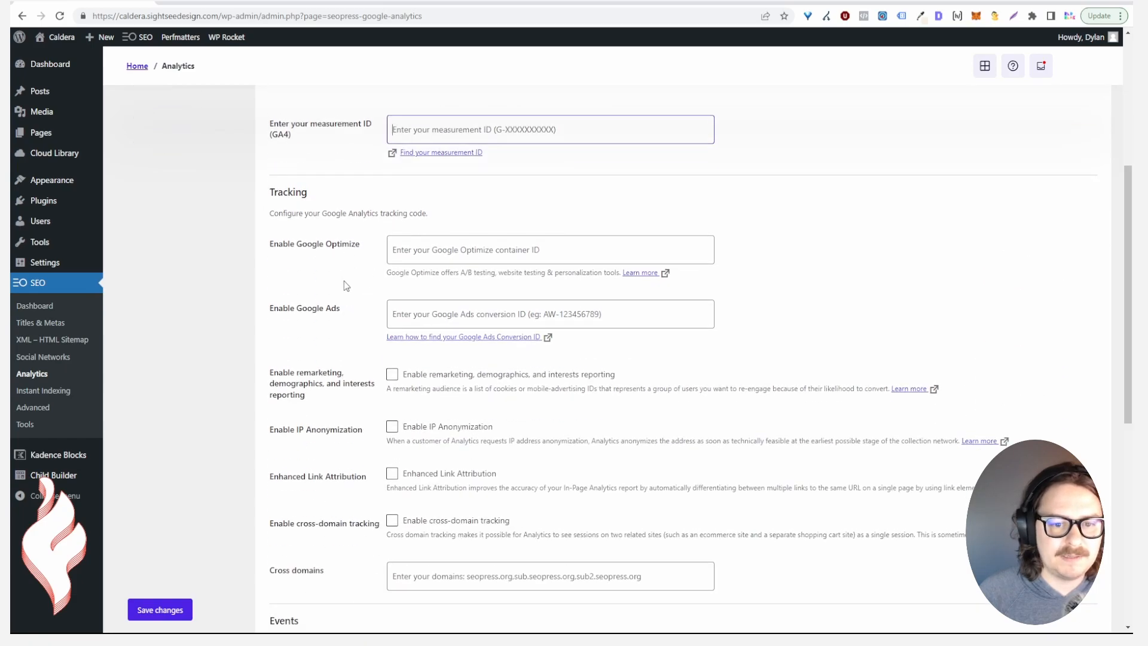
scroll(369, 352, down, 2)
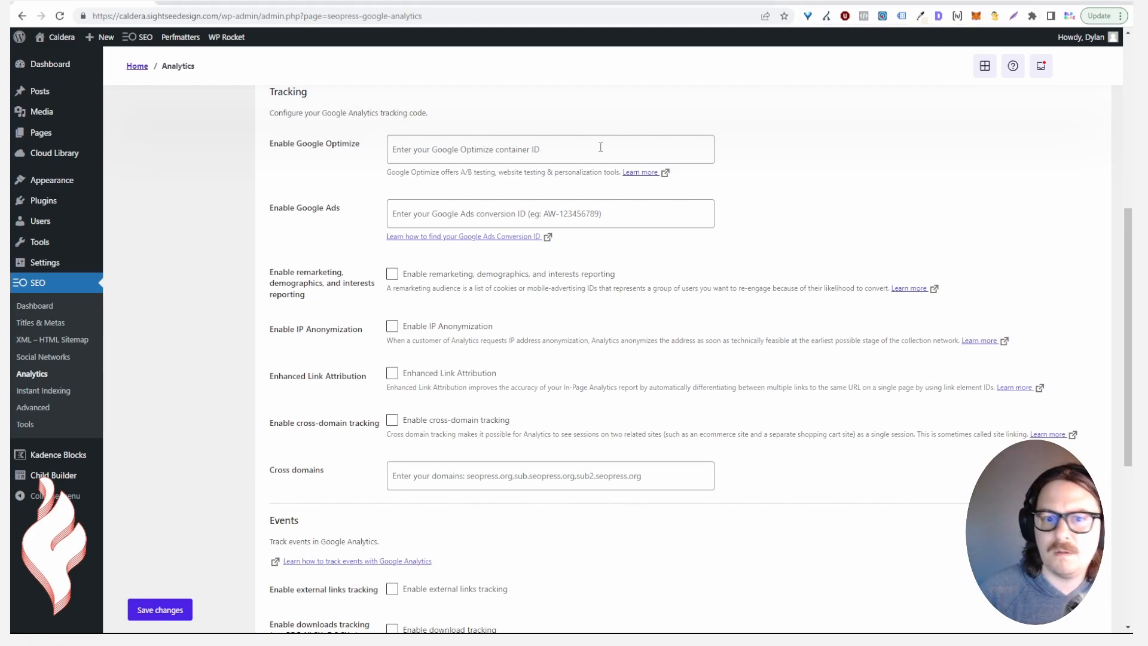
scroll(258, 407, up, 6)
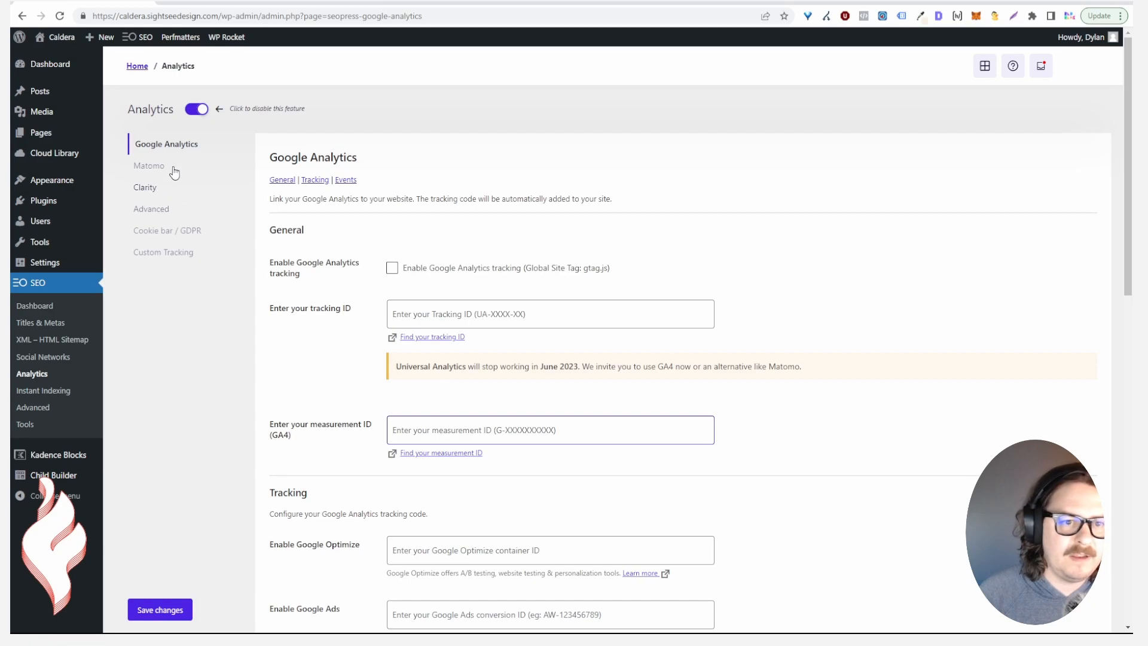
In Advanced analytics, try Custom Dimension #1 for Track Categories, then reset it to None
click(179, 212)
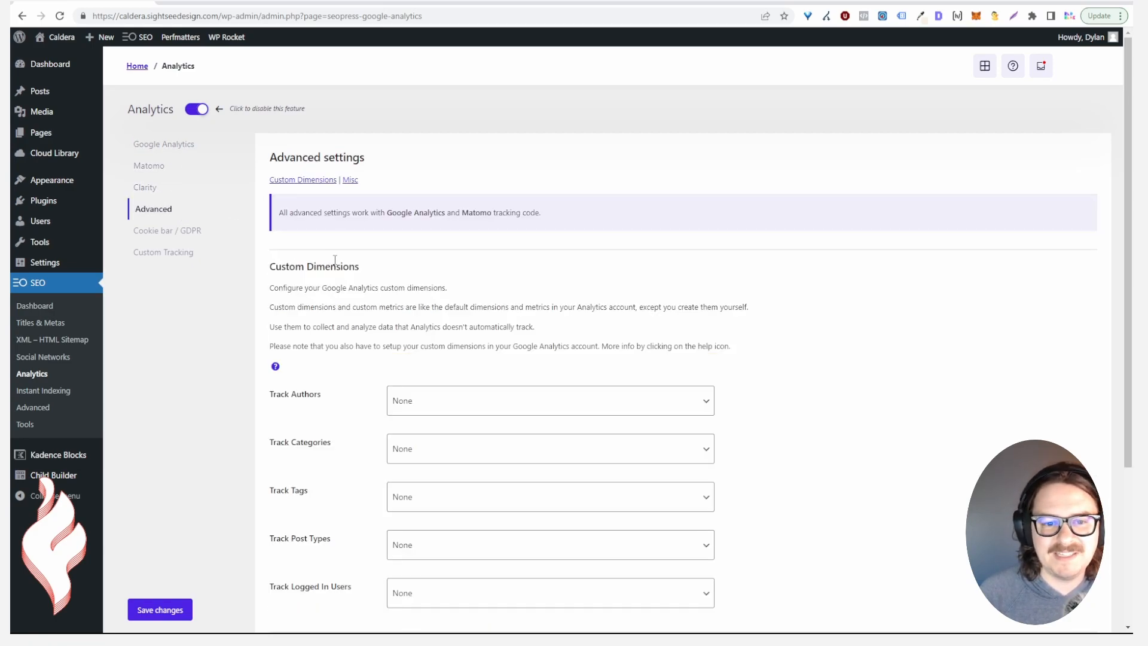
scroll(369, 262, down, 2)
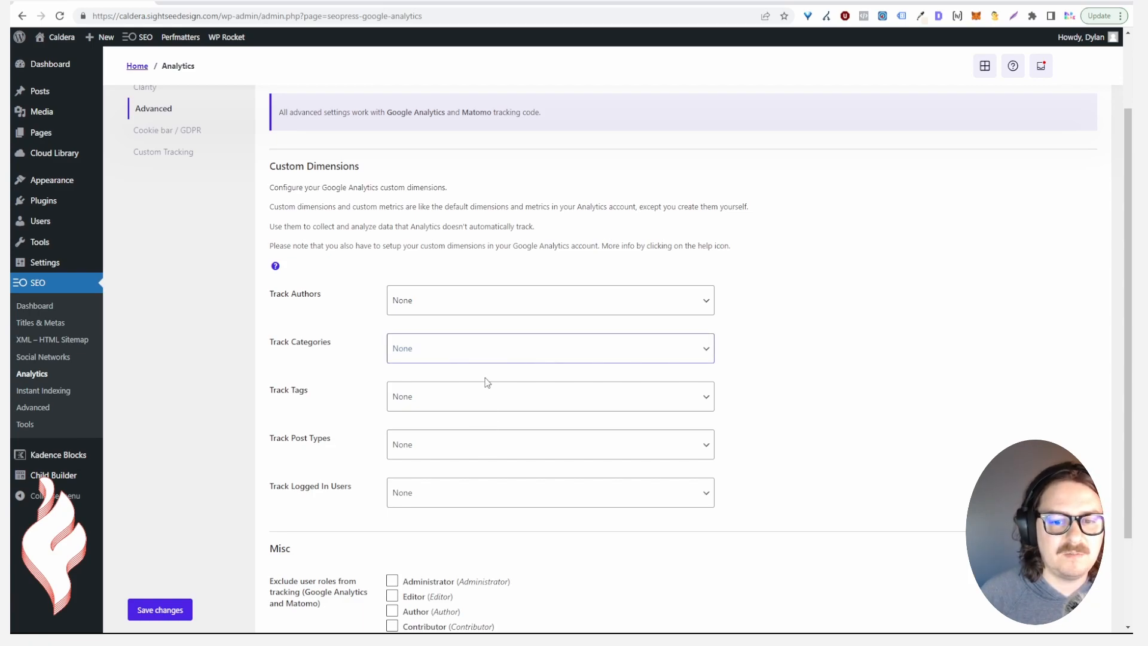
key(Down)
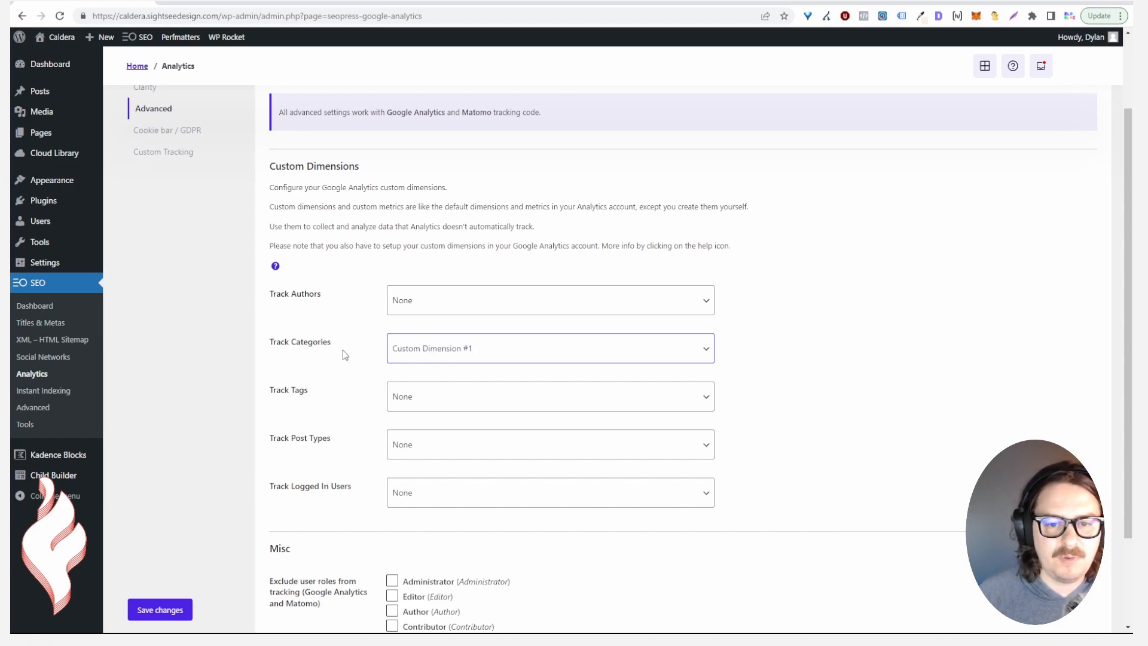
click(410, 376)
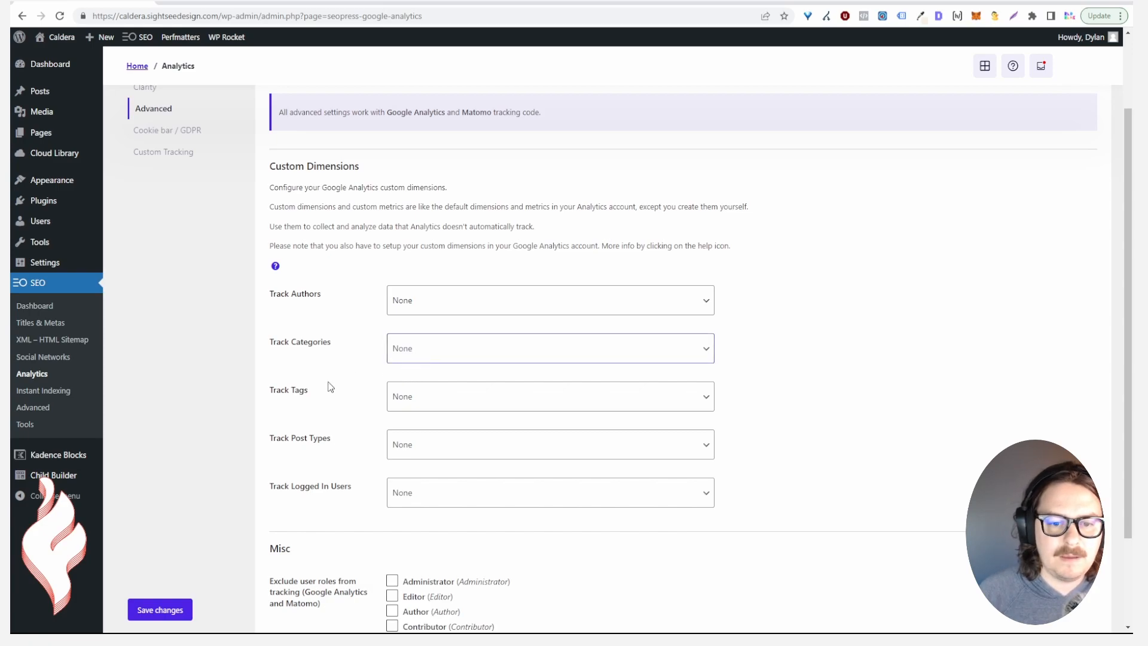
scroll(326, 386, down, 3)
scroll(243, 359, up, 3)
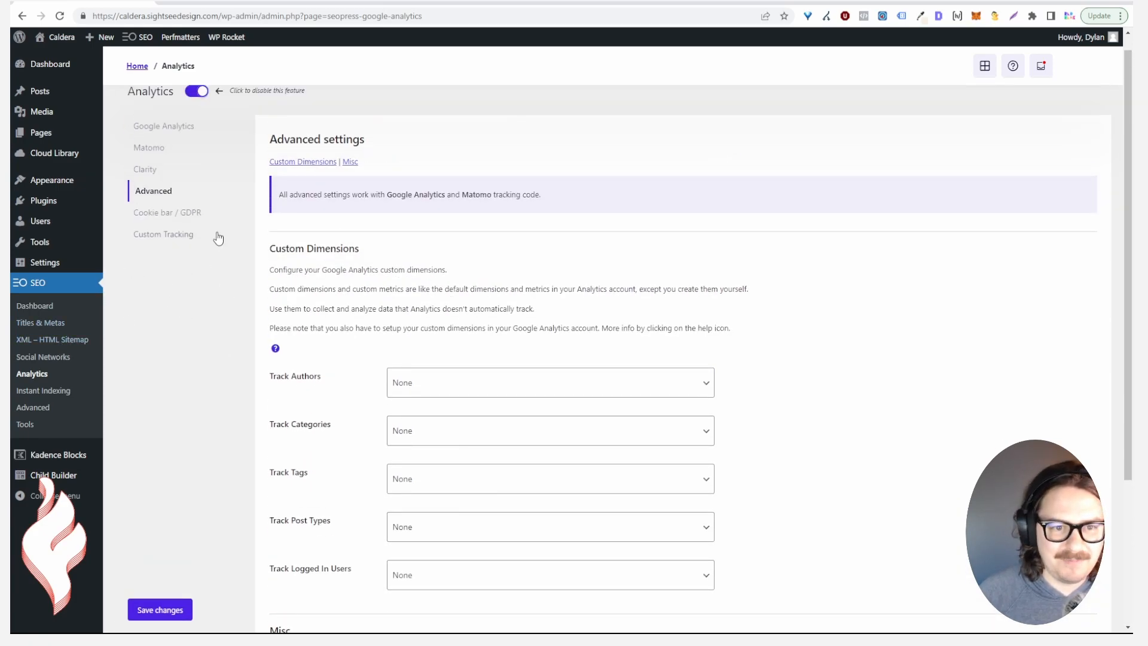
Look through the Cookie bar / GDPR section, then the empty Custom Tracking HEAD and BODY fields
click(187, 221)
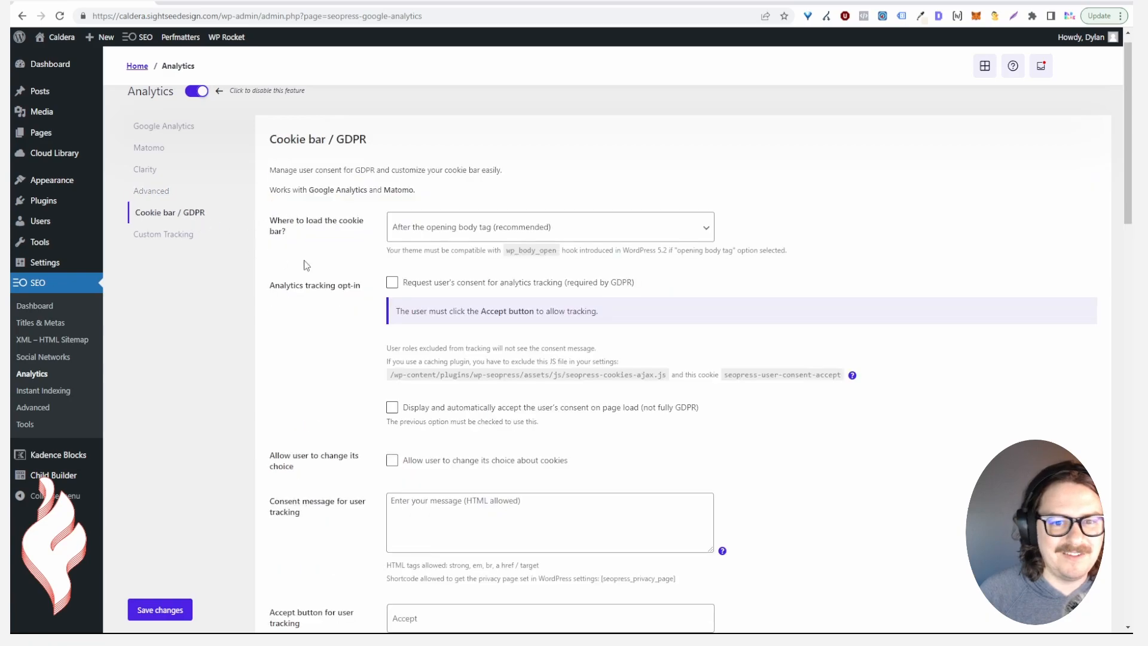
click(189, 238)
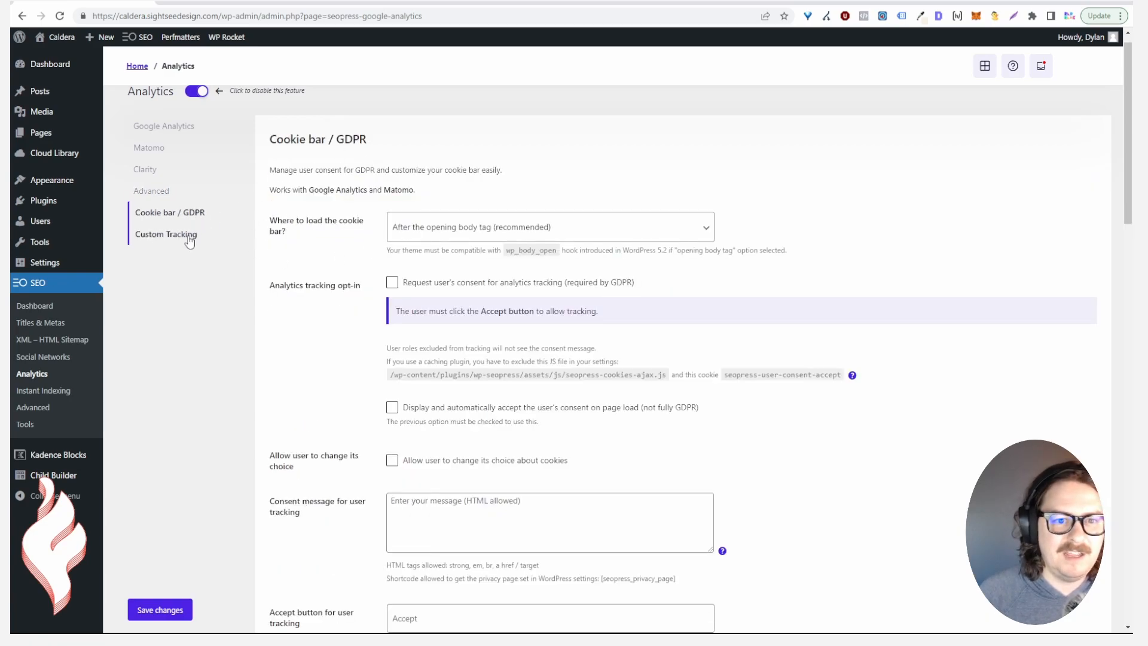
scroll(422, 289, down, 2)
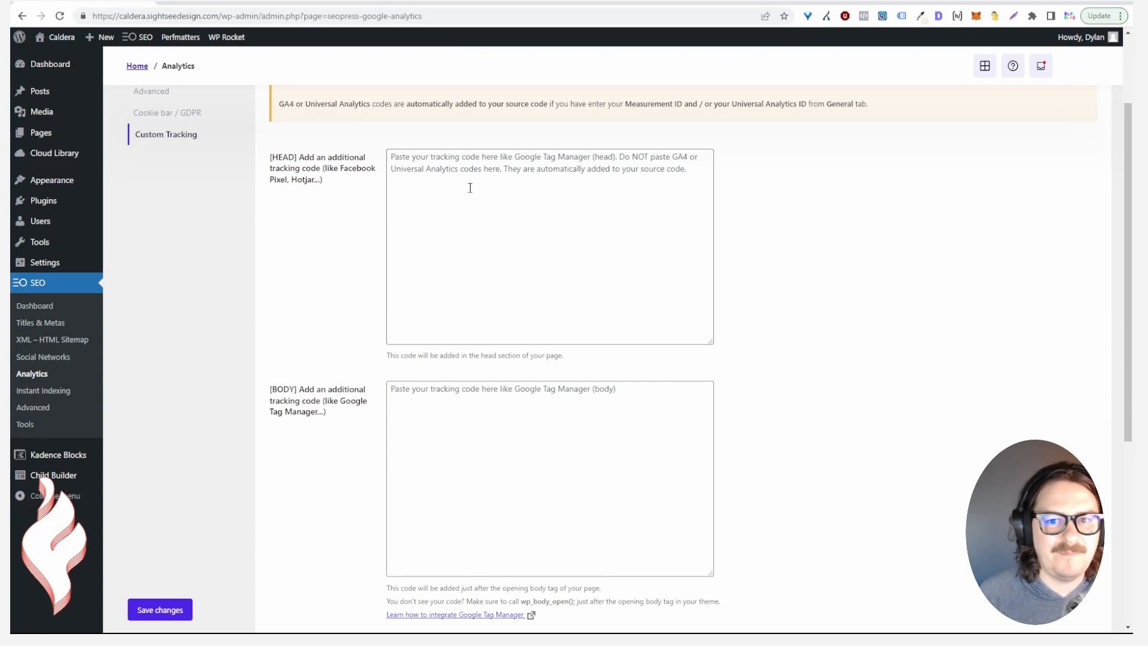
scroll(460, 220, down, 5)
scroll(490, 335, up, 7)
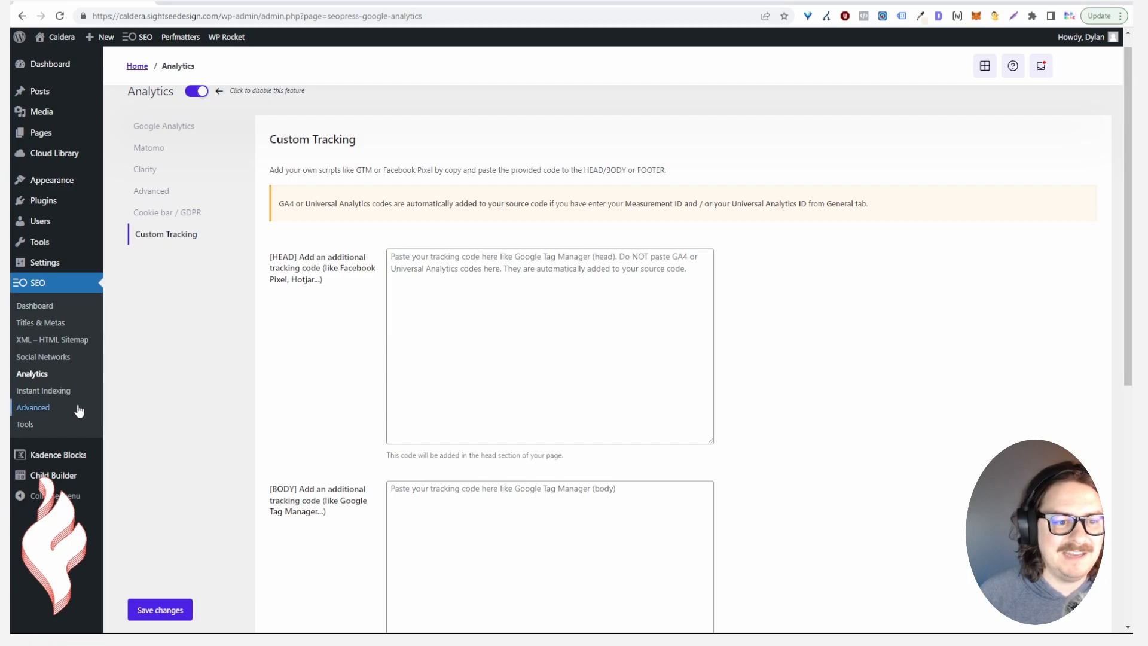
On the Instant Indexing page, tick Google as the search engine to notify
click(60, 391)
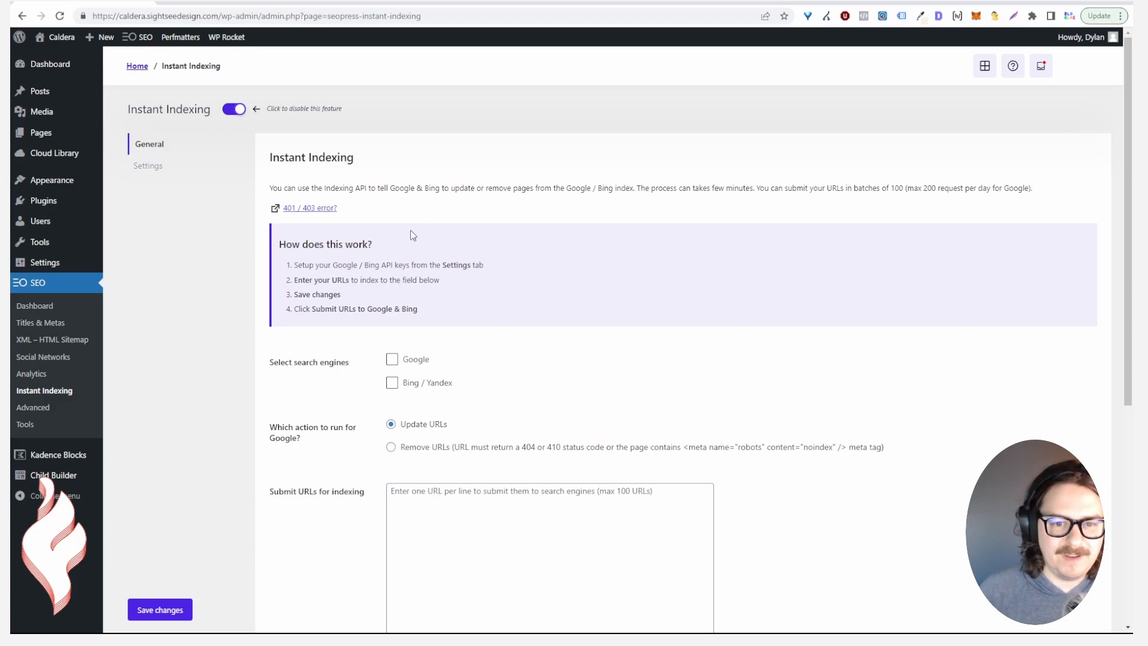
click(392, 358)
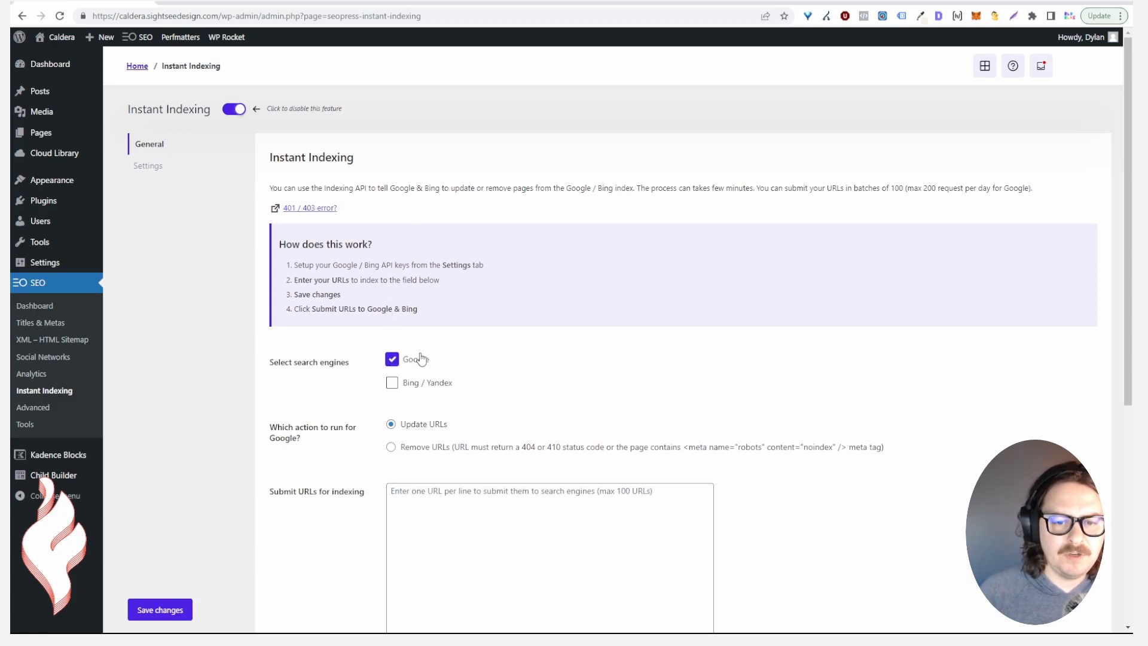
scroll(500, 353, down, 1)
scroll(499, 354, down, 2)
scroll(490, 418, up, 2)
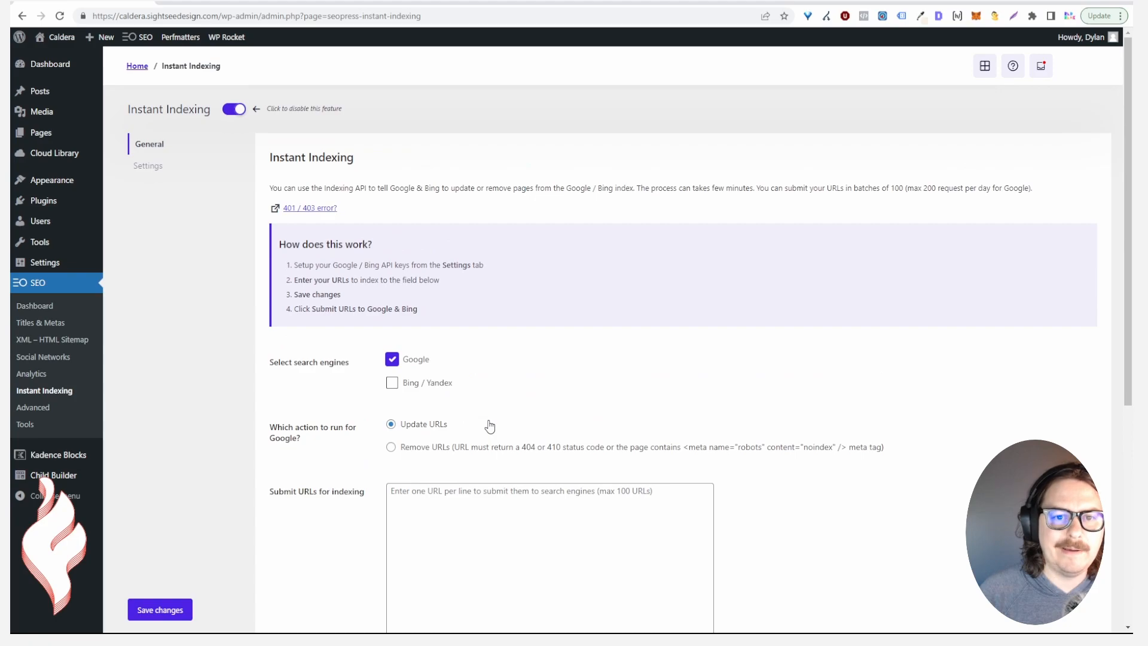
Check the Google and Bing API key settings, then return to General and scroll to the URL submission box
click(167, 166)
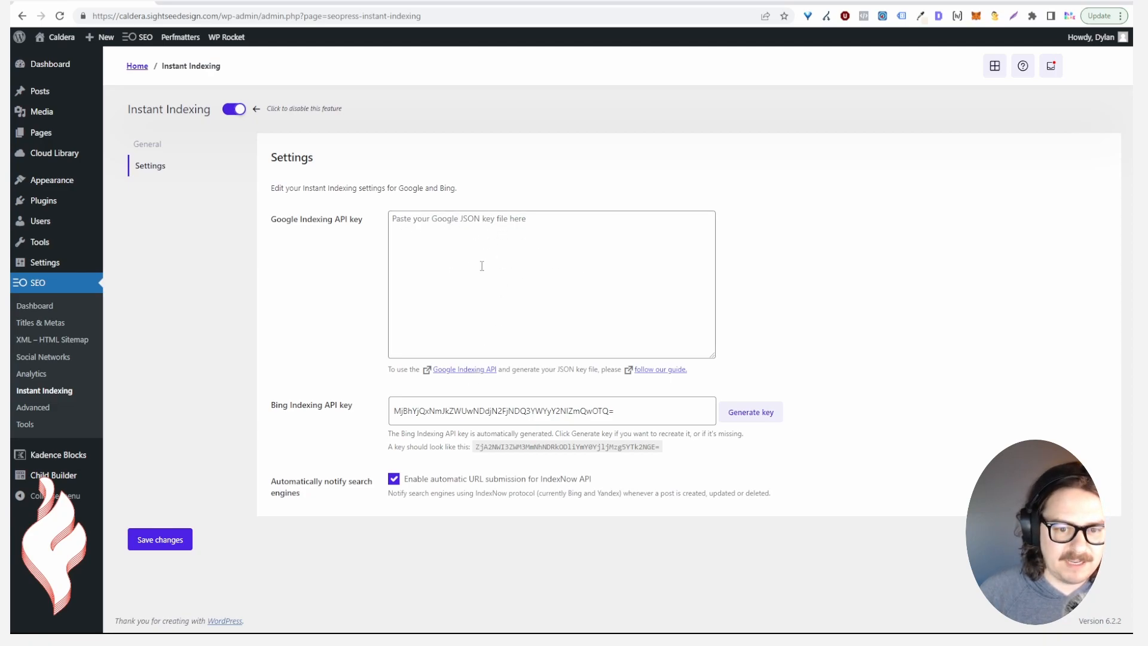
click(148, 146)
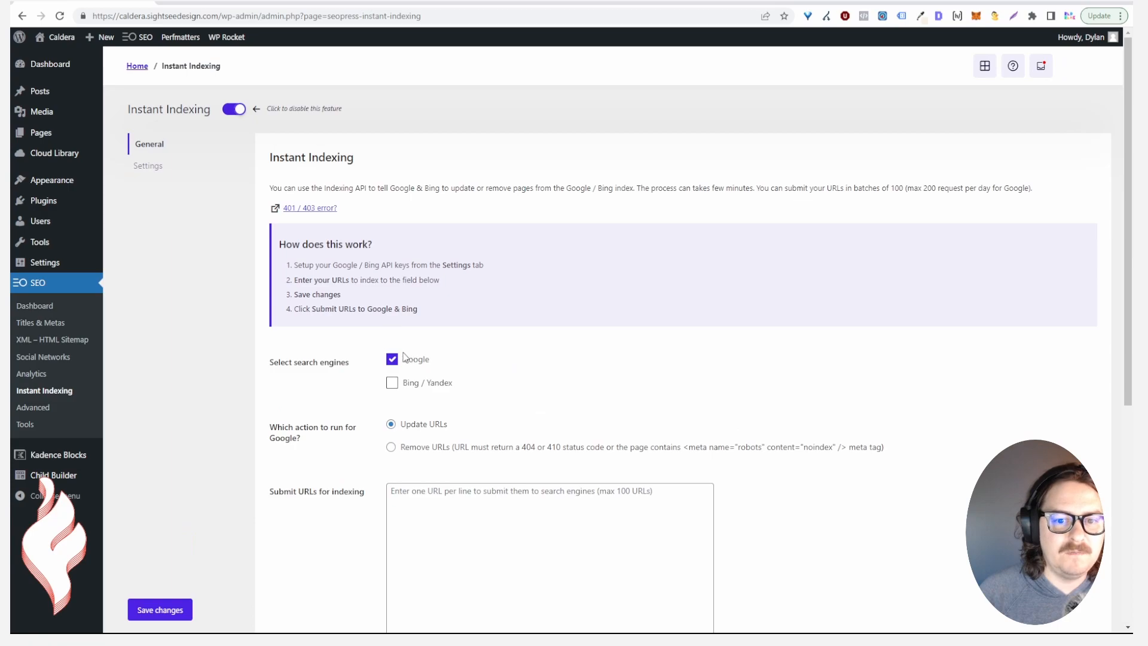
scroll(418, 395, down, 2)
scroll(471, 409, down, 2)
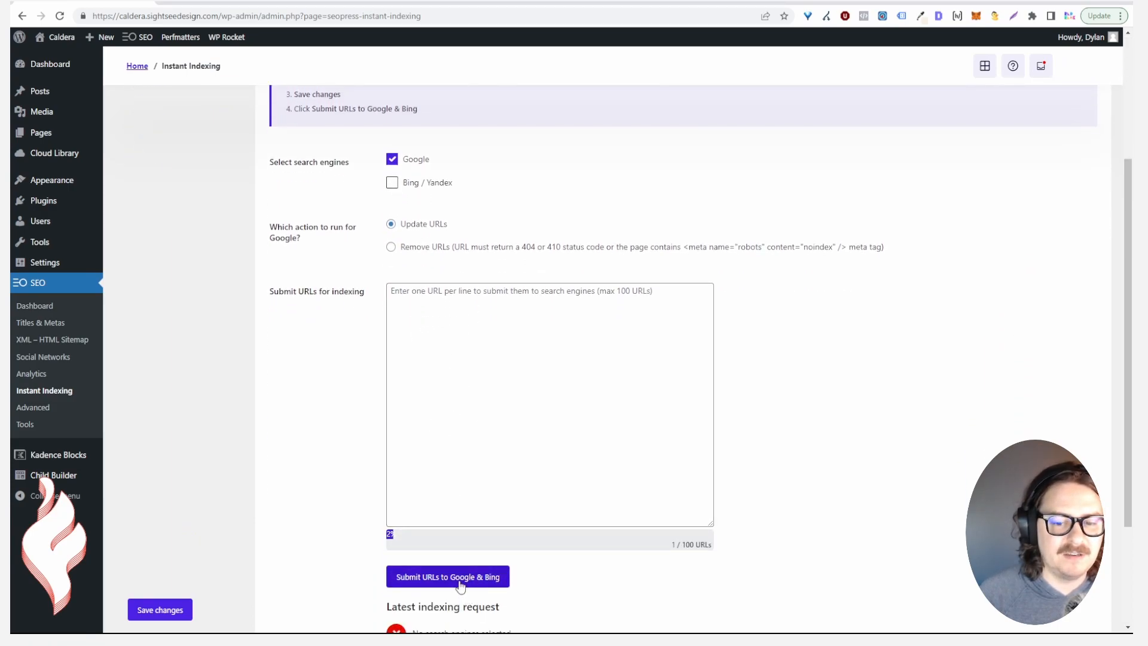
scroll(459, 514, down, 2)
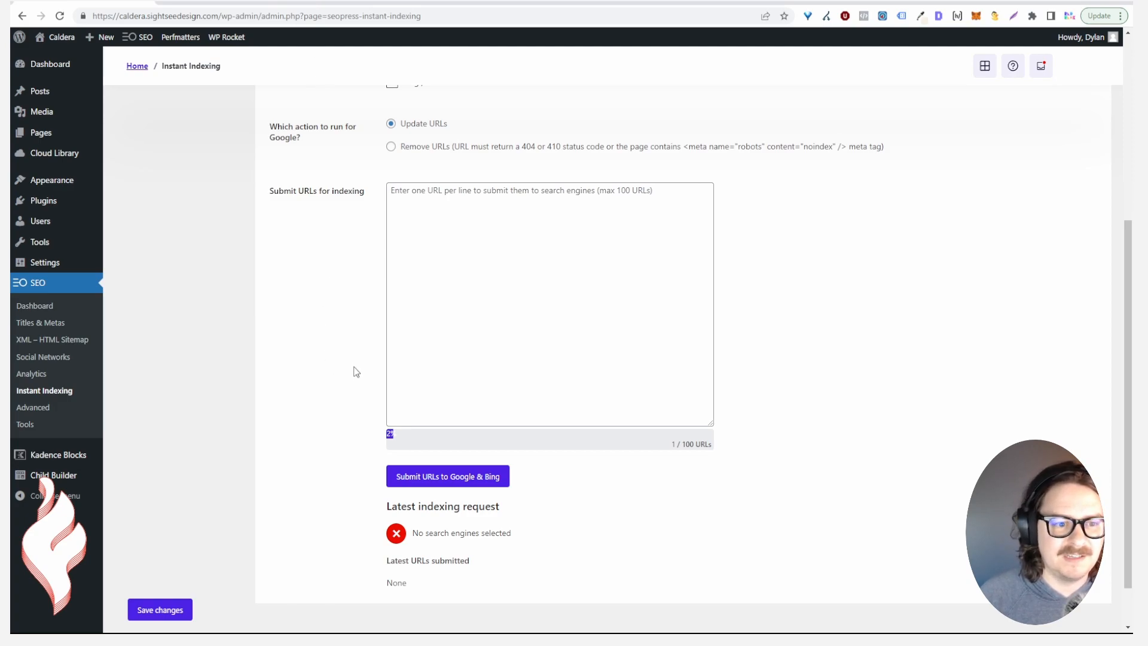
scroll(354, 371, down, 1)
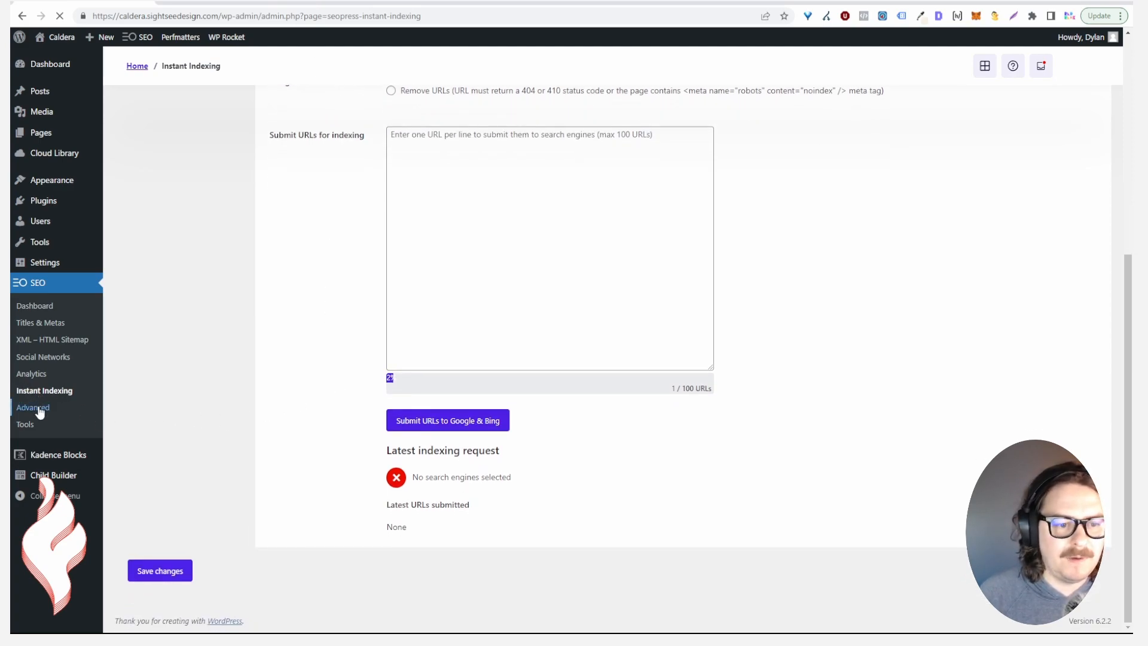
Review the Image SEO options, enabling media filename cleaning, then switch to the Advanced sub-section
click(38, 409)
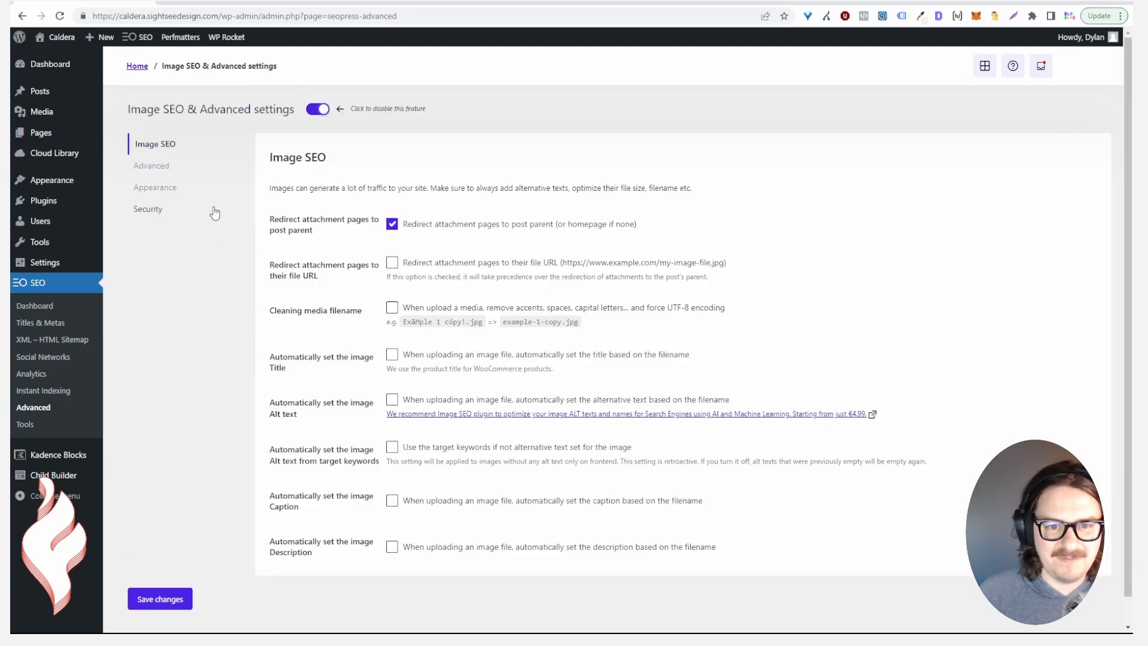
drag(300, 219, 338, 232)
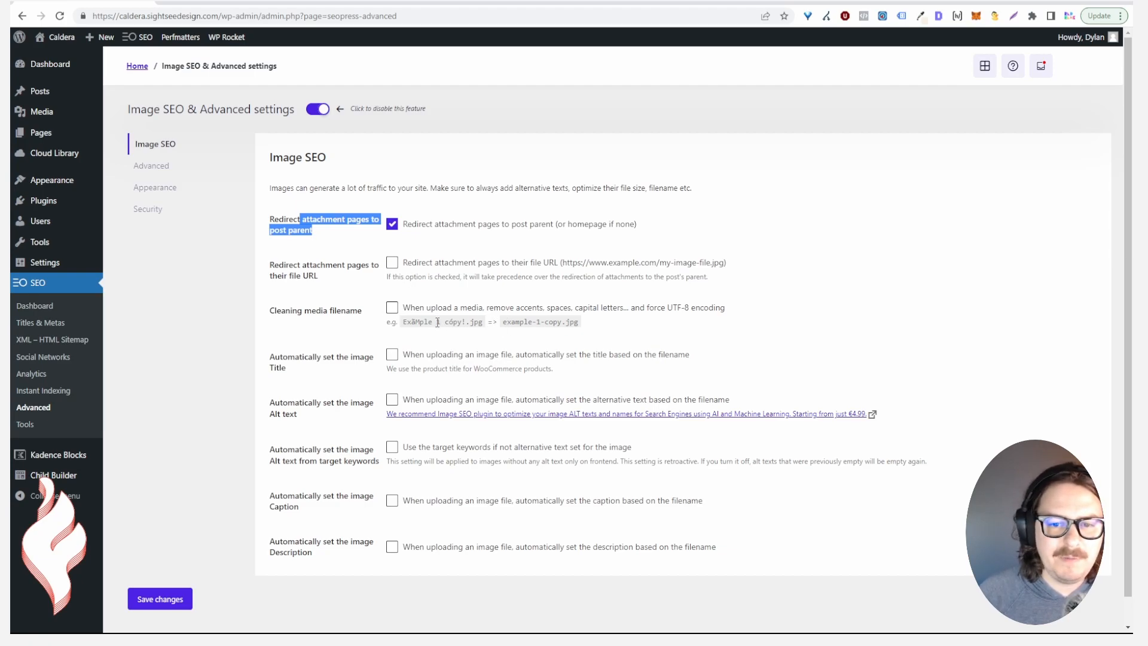
click(391, 307)
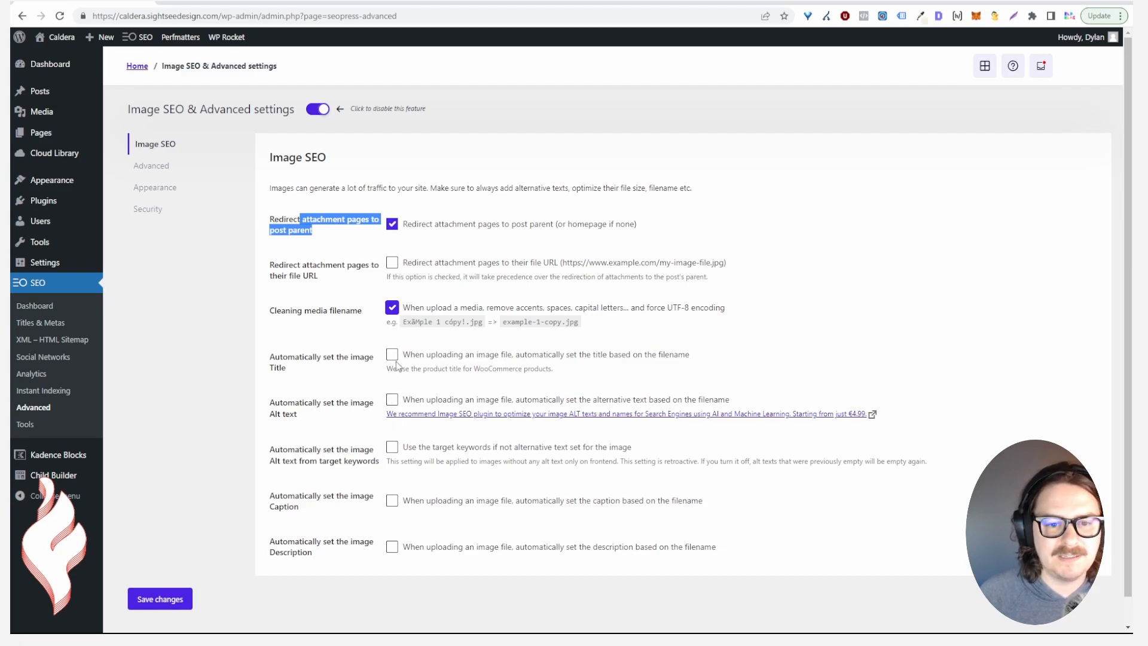
scroll(389, 421, down, 1)
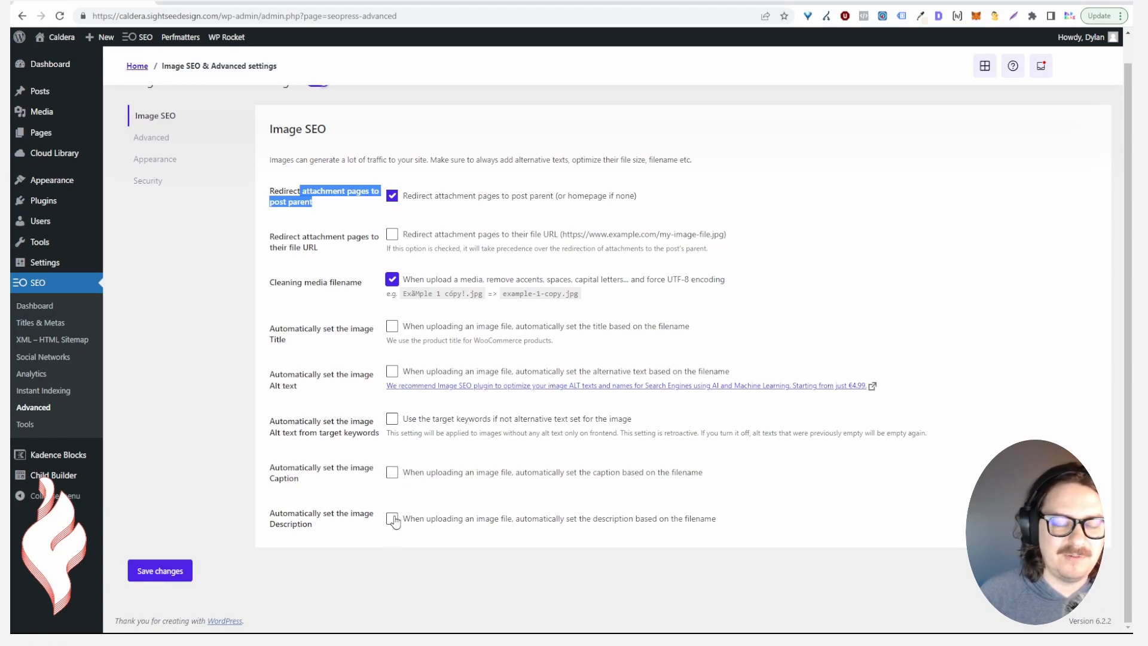
click(151, 133)
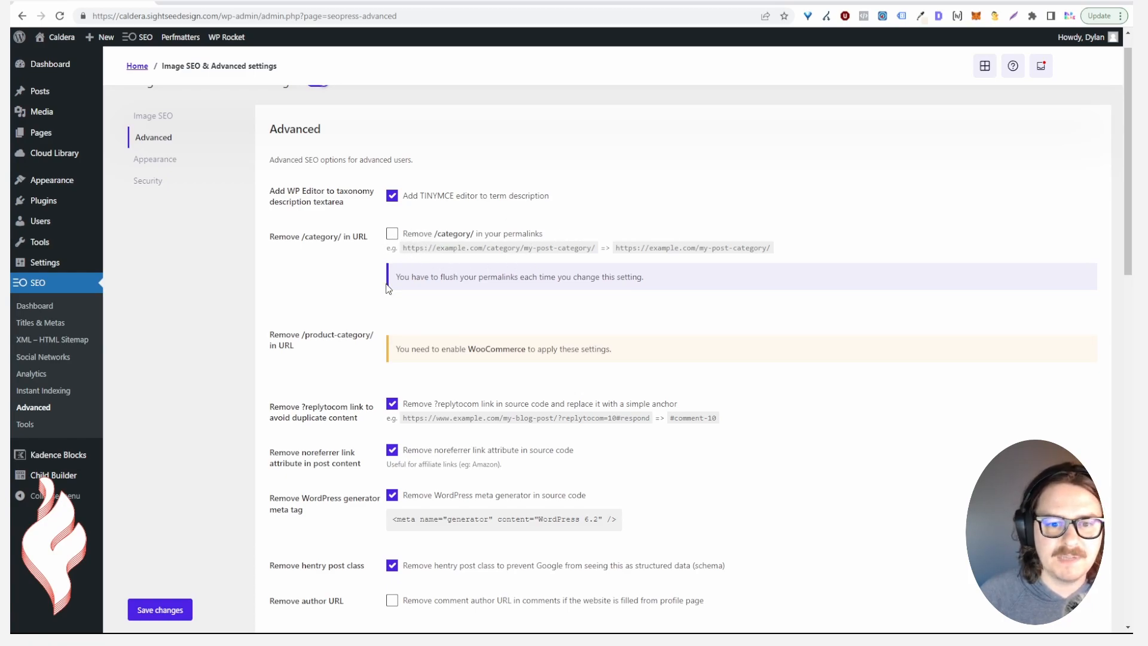
scroll(383, 283, down, 2)
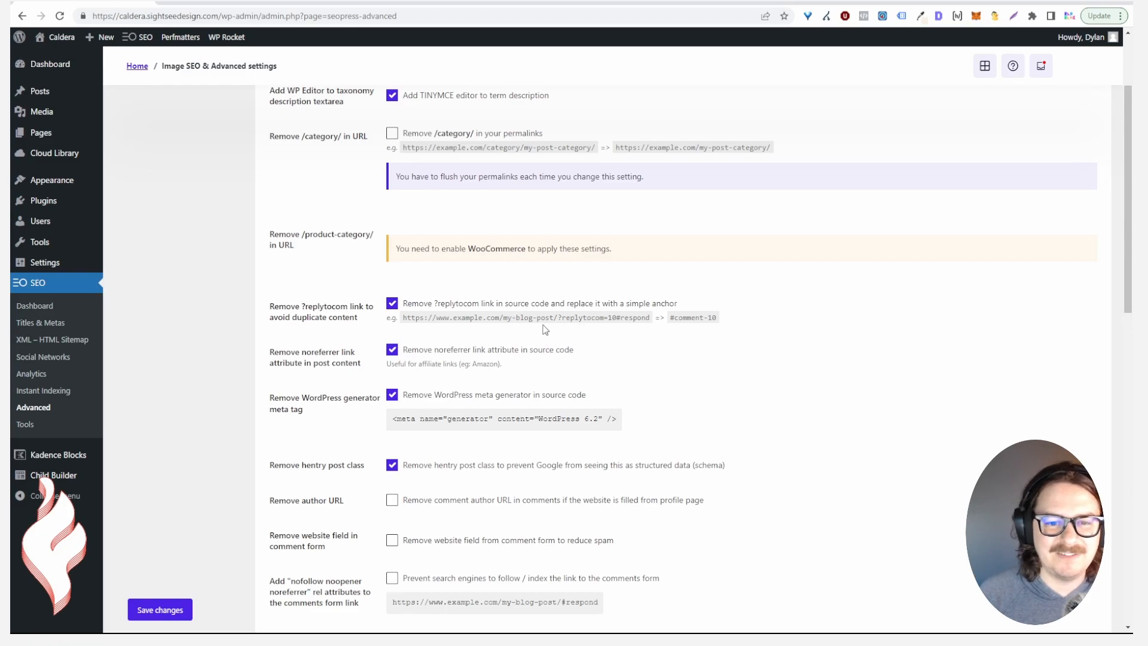
scroll(412, 299, down, 2)
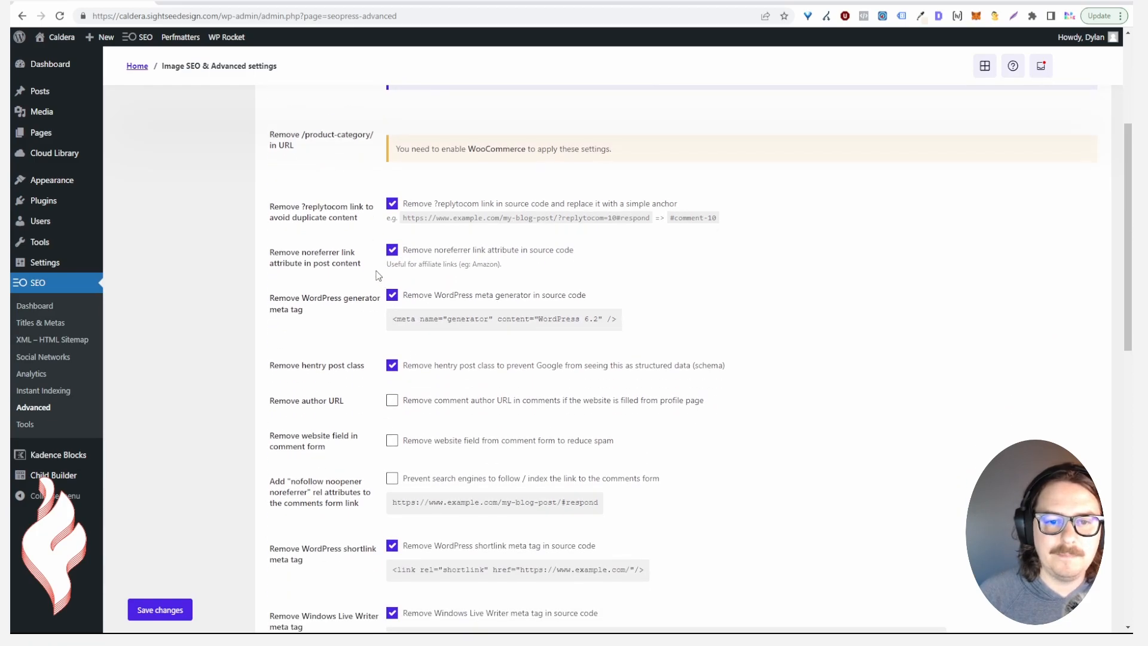
drag(301, 254, 359, 254)
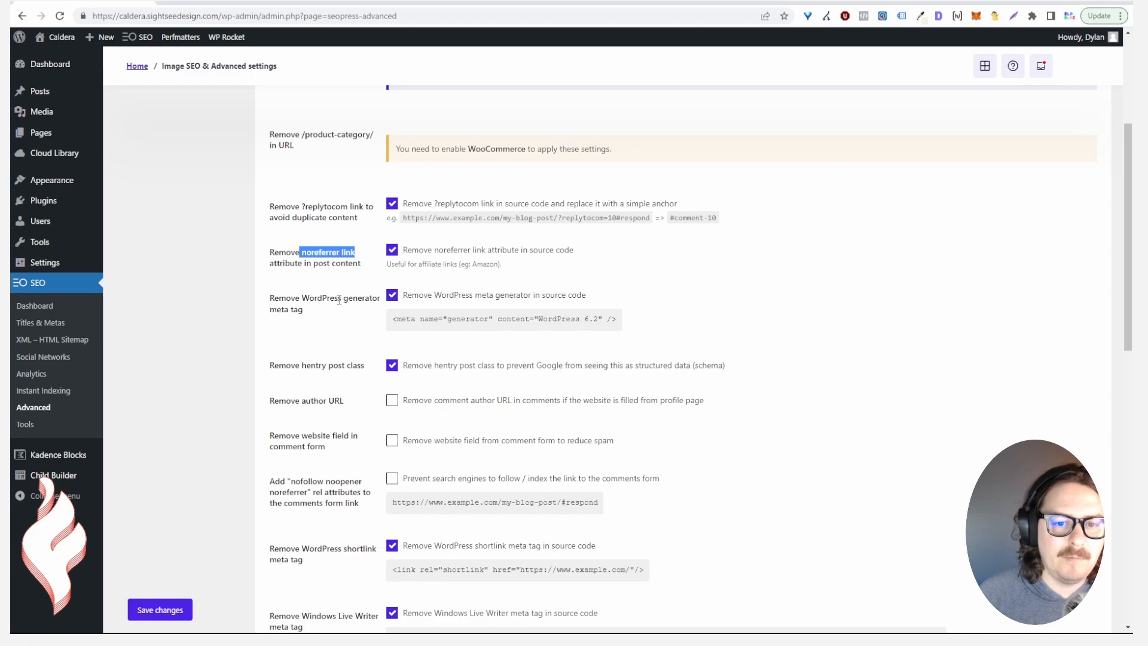
drag(618, 320, 394, 327)
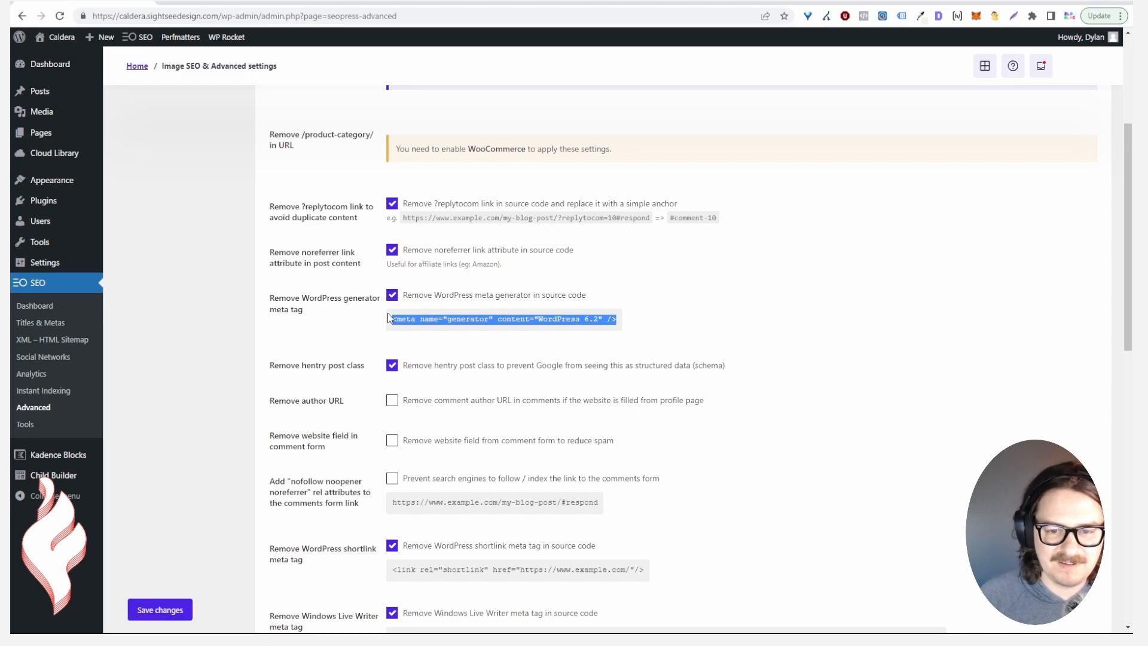
scroll(382, 299, down, 2)
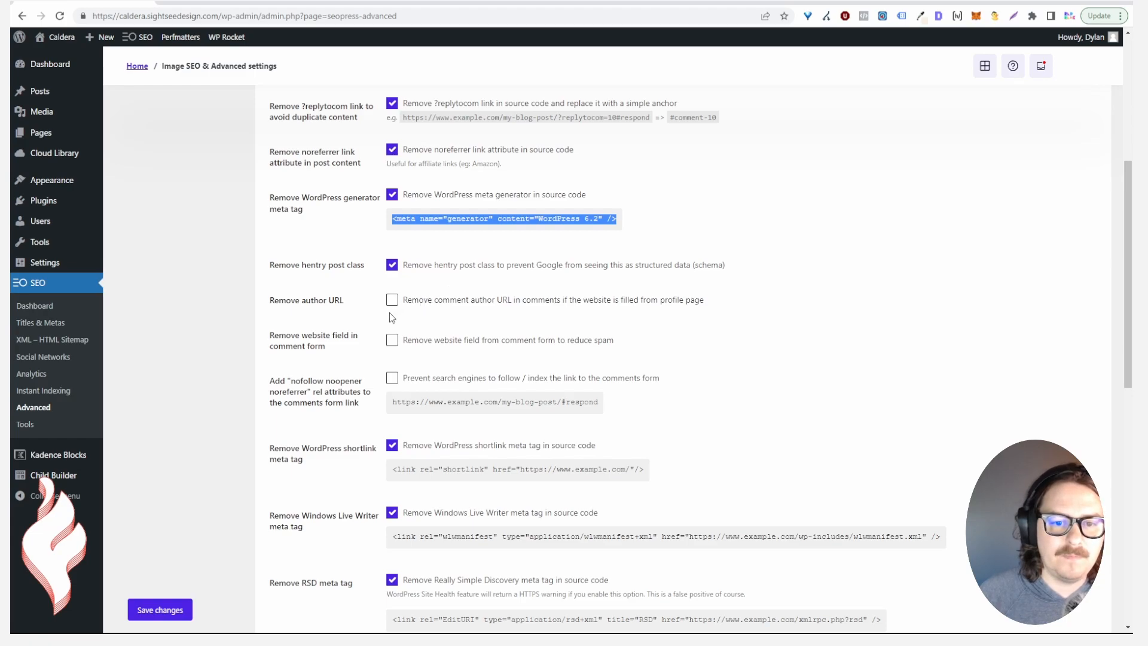
scroll(399, 384, down, 2)
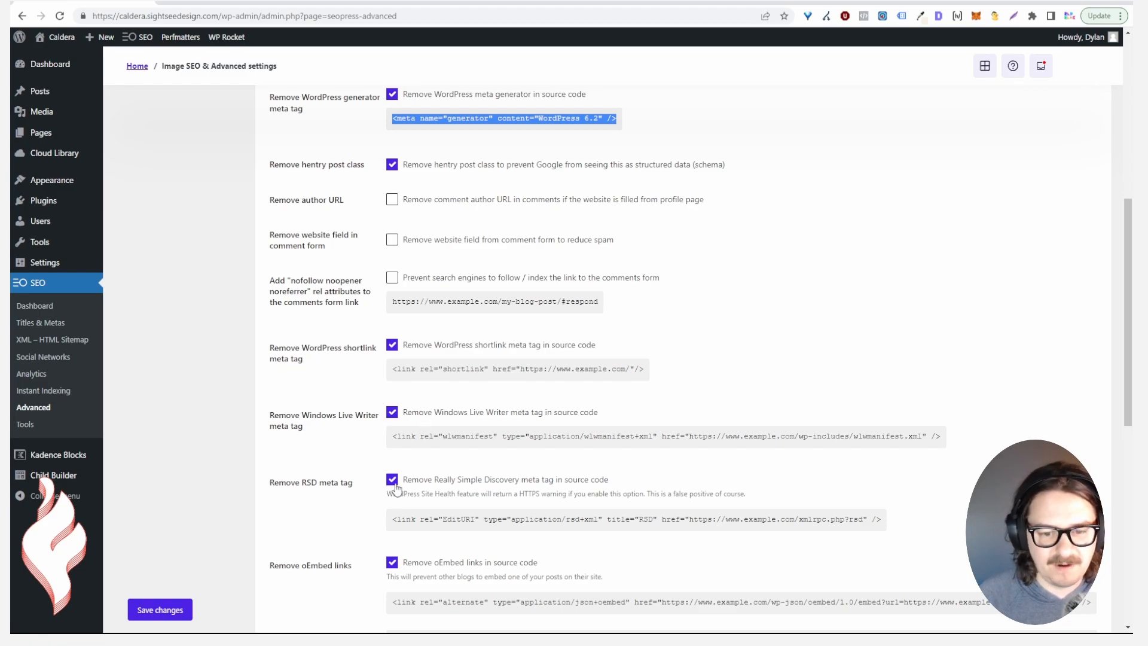
scroll(406, 564, down, 2)
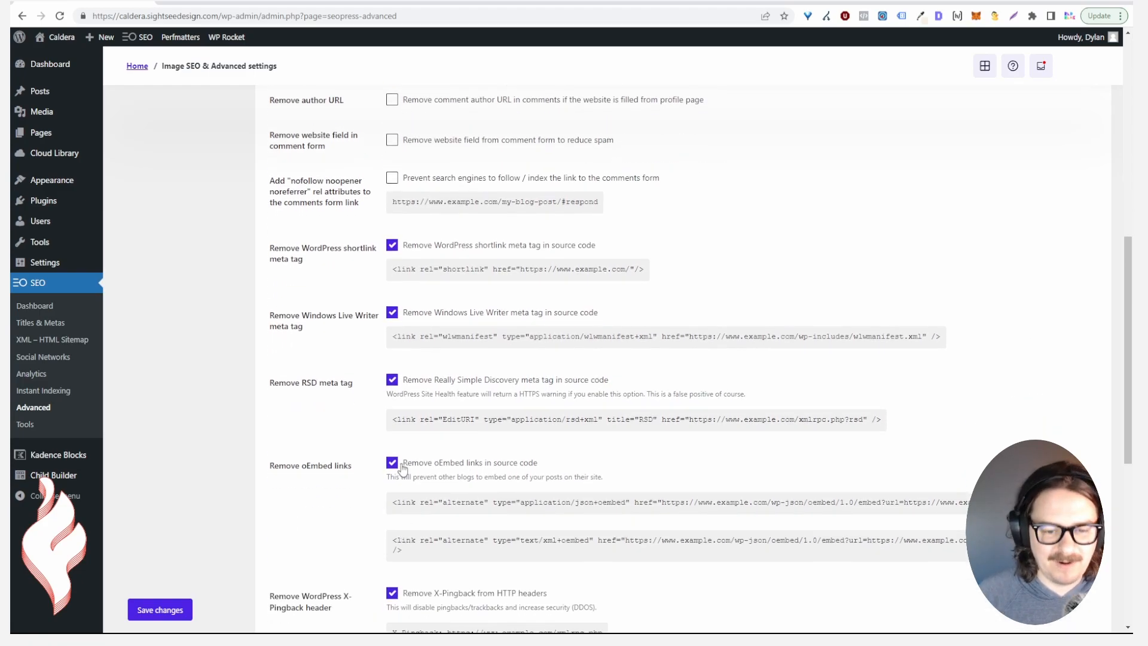
scroll(408, 463, down, 6)
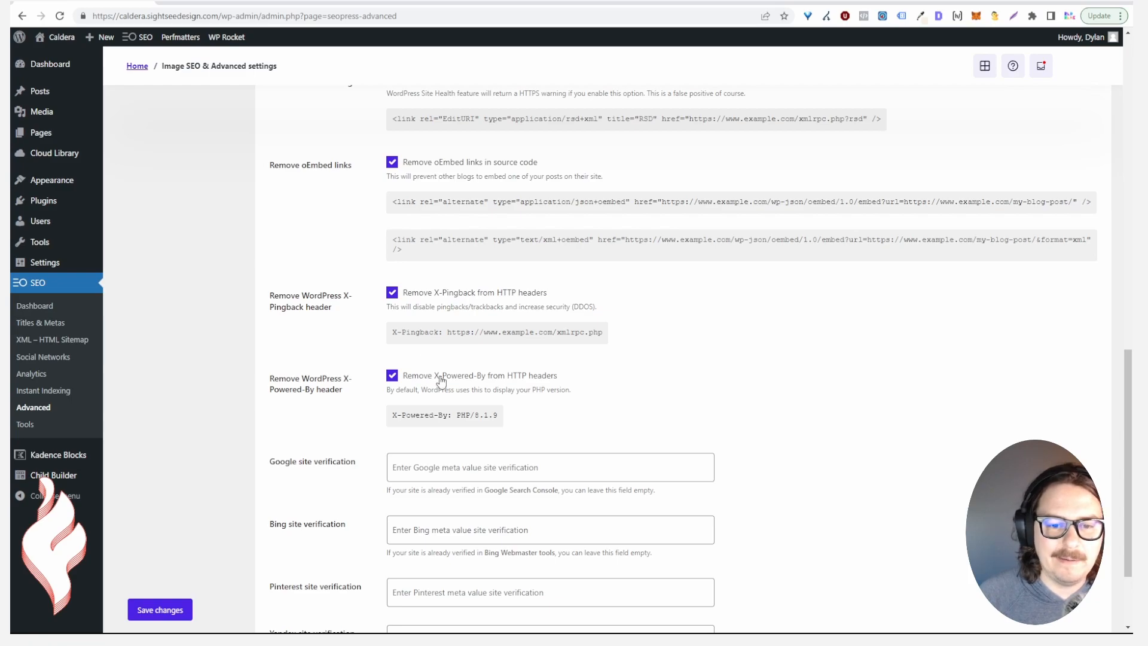
scroll(412, 387, down, 3)
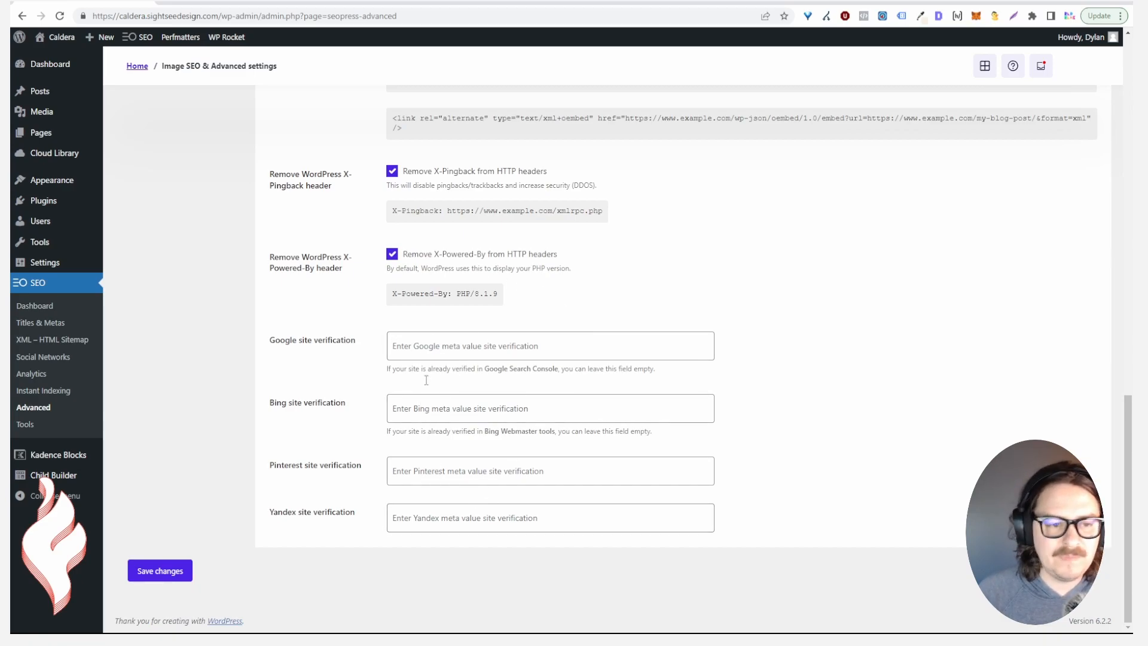
Stop briefly at Tools, then scroll through the SEOPress 6.7.2 dashboard cards
click(33, 425)
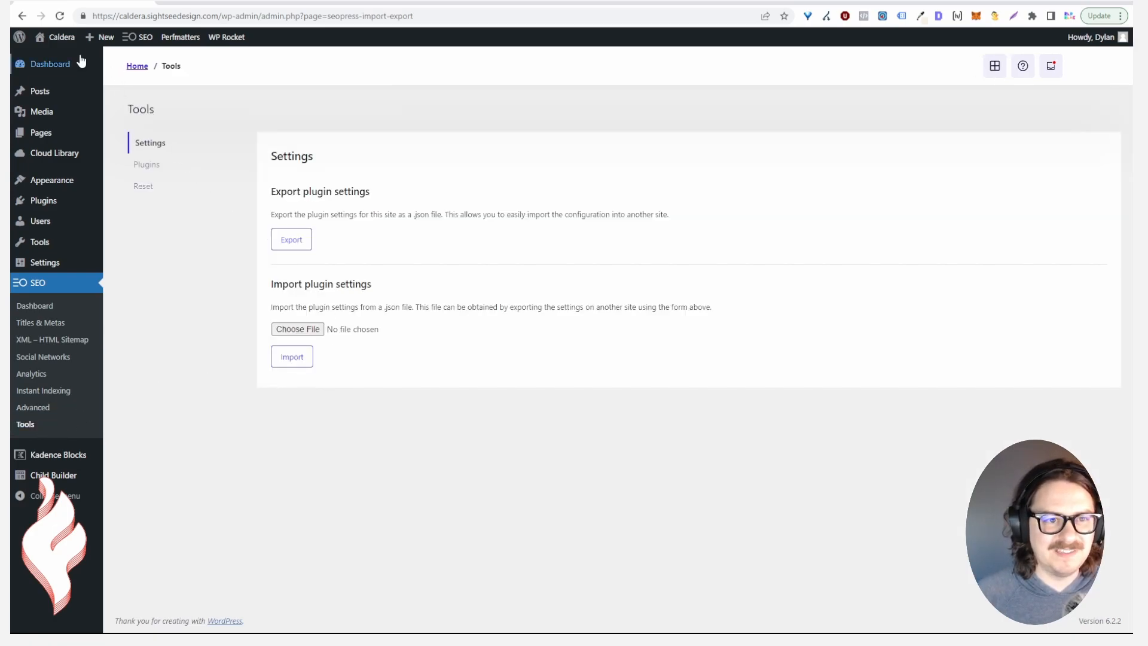
click(36, 305)
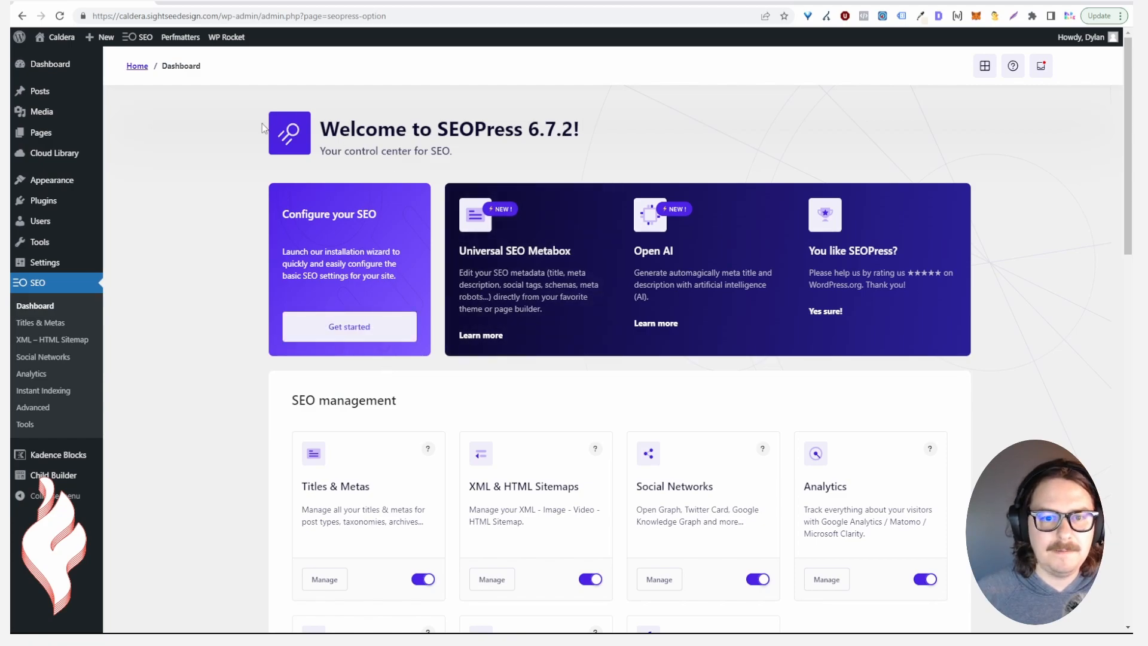
scroll(368, 340, down, 5)
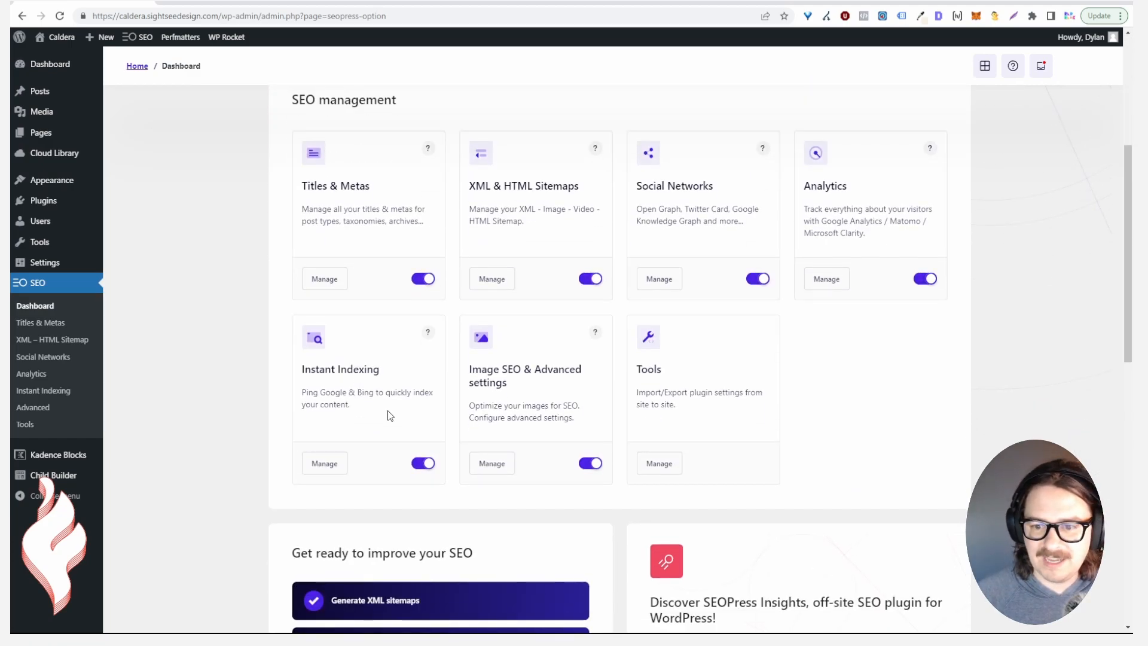
scroll(390, 415, down, 7)
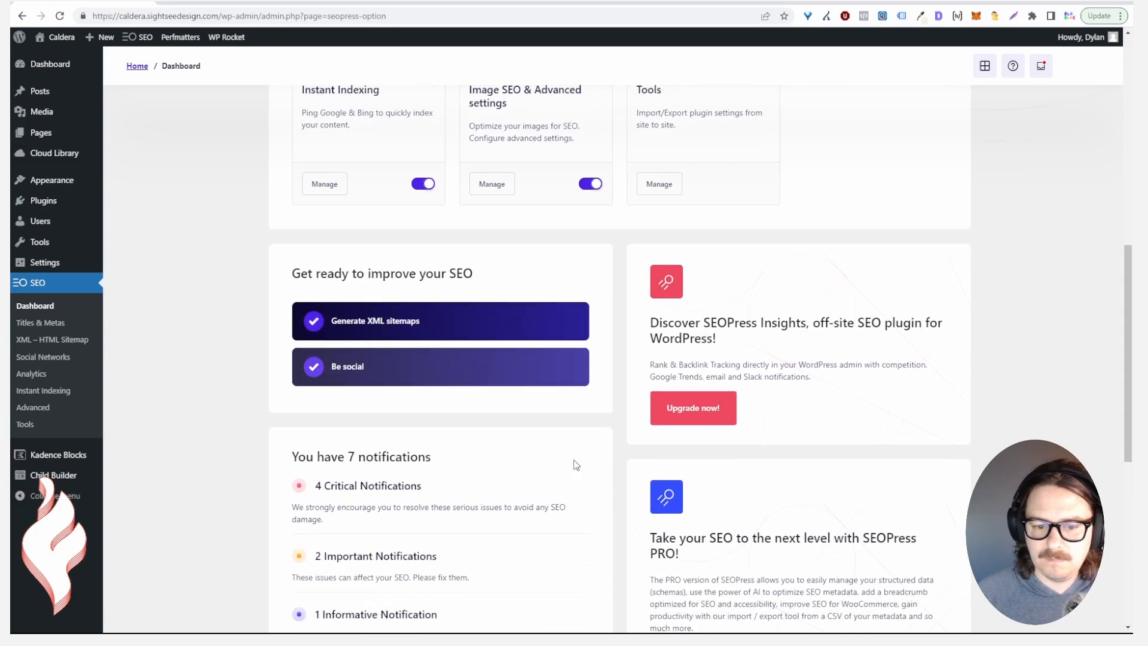
scroll(566, 446, down, 5)
scroll(533, 444, up, 16)
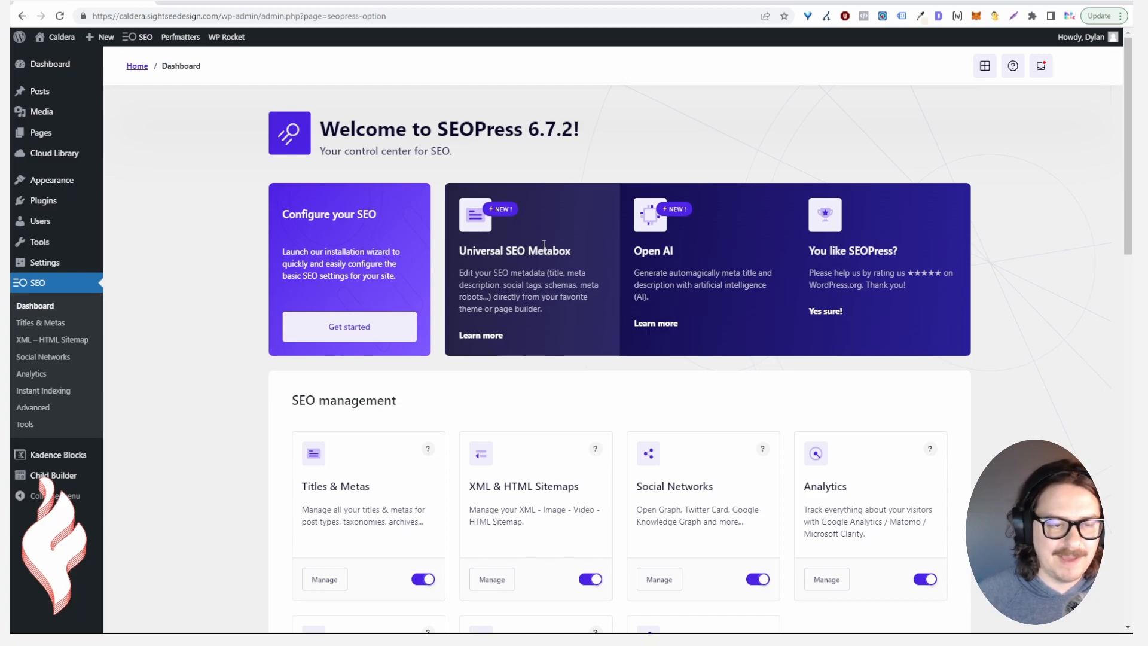
On the live homepage, move the floating SEO widget beside the menu, then open and close its SEO metabox
click(54, 59)
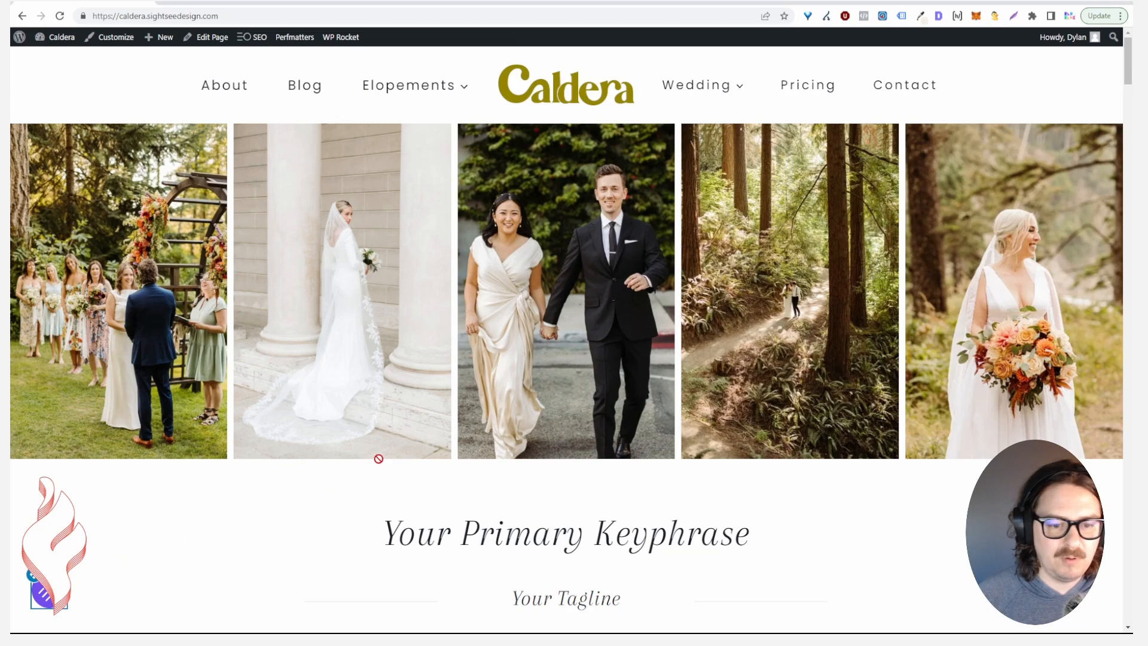
drag(89, 73, 1058, 75)
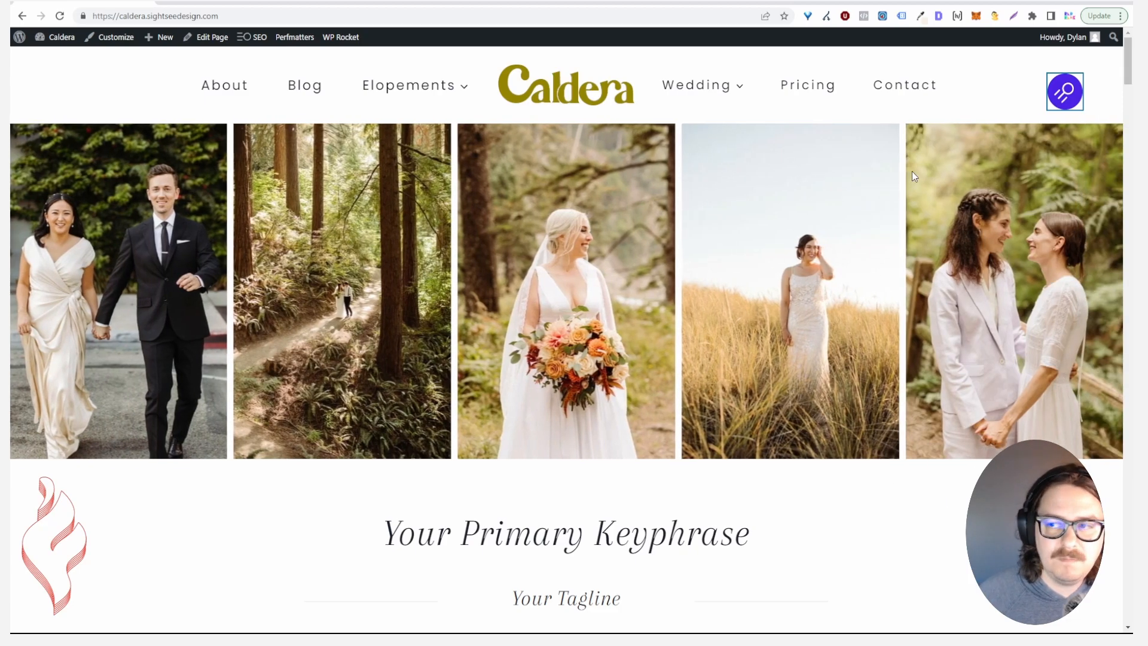
click(1070, 101)
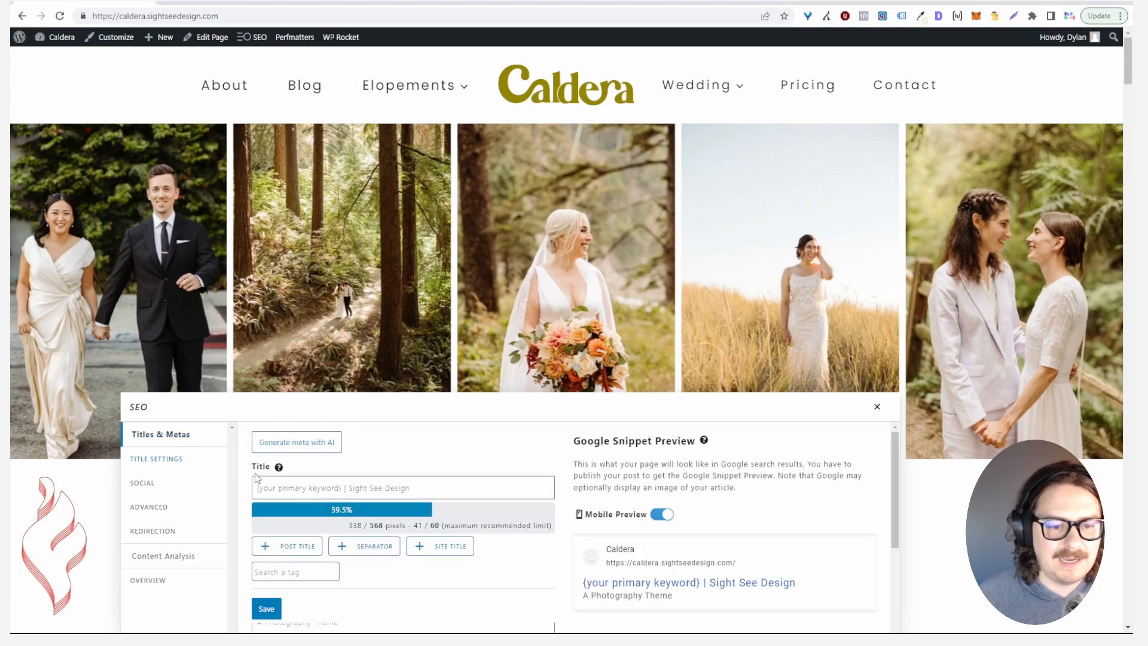
scroll(266, 468, down, 2)
scroll(287, 529, down, 4)
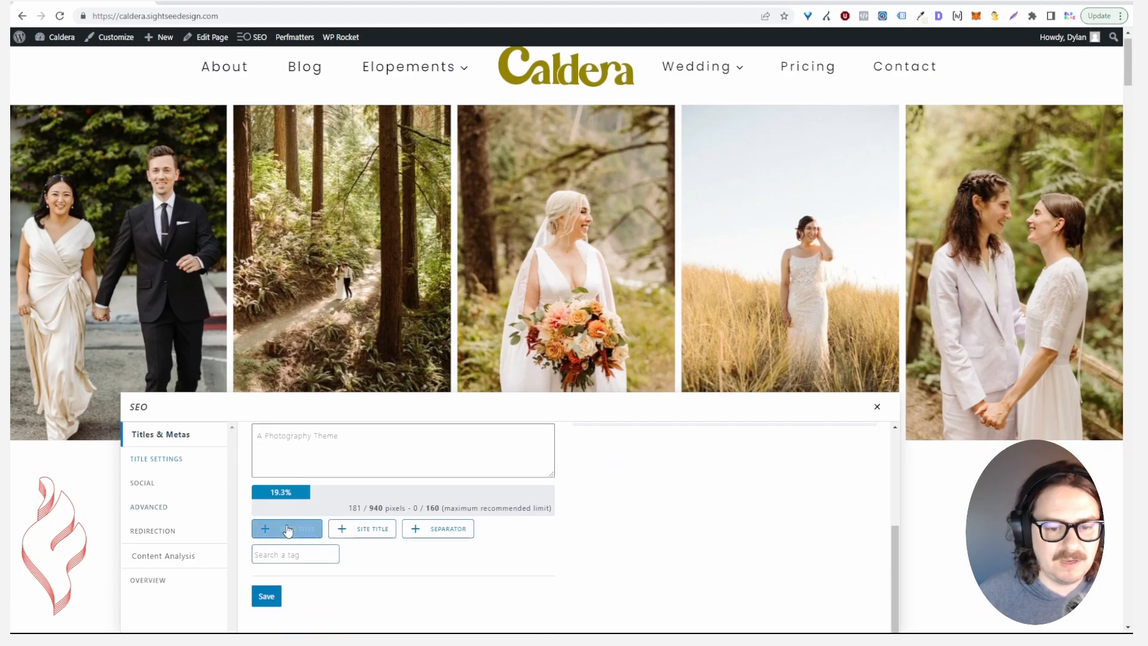
scroll(669, 515, up, 4)
scroll(689, 509, up, 2)
click(877, 334)
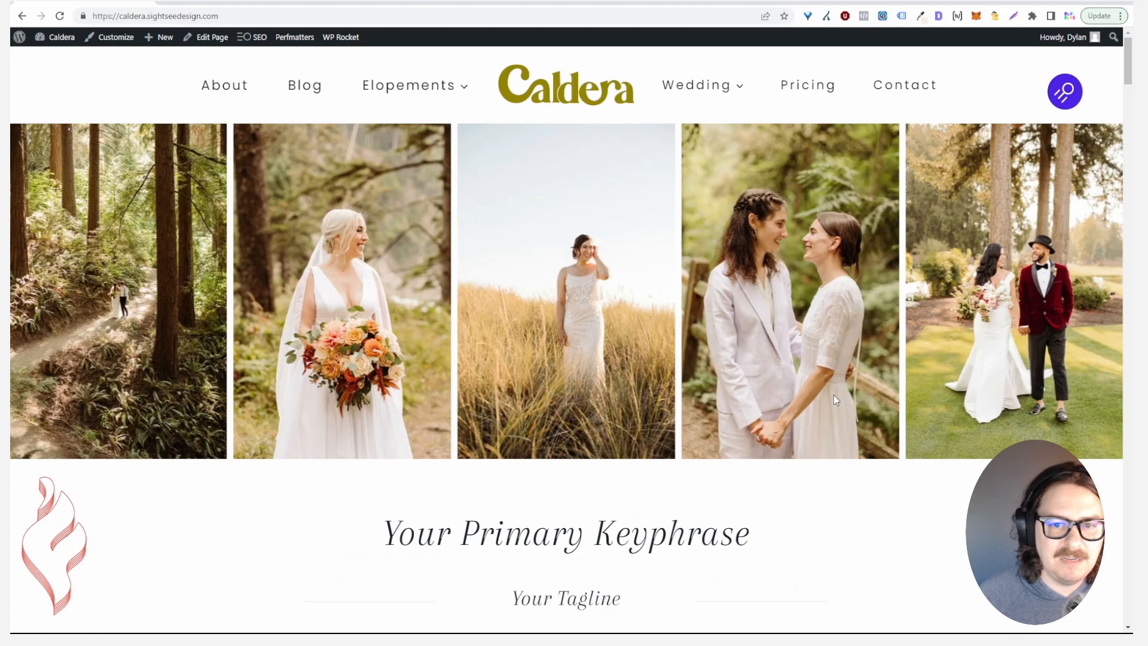
Go via Blog to the Mountain Family Session post and open and close its SEO metabox
click(305, 85)
scroll(439, 280, down, 5)
scroll(420, 293, up, 3)
scroll(419, 297, down, 5)
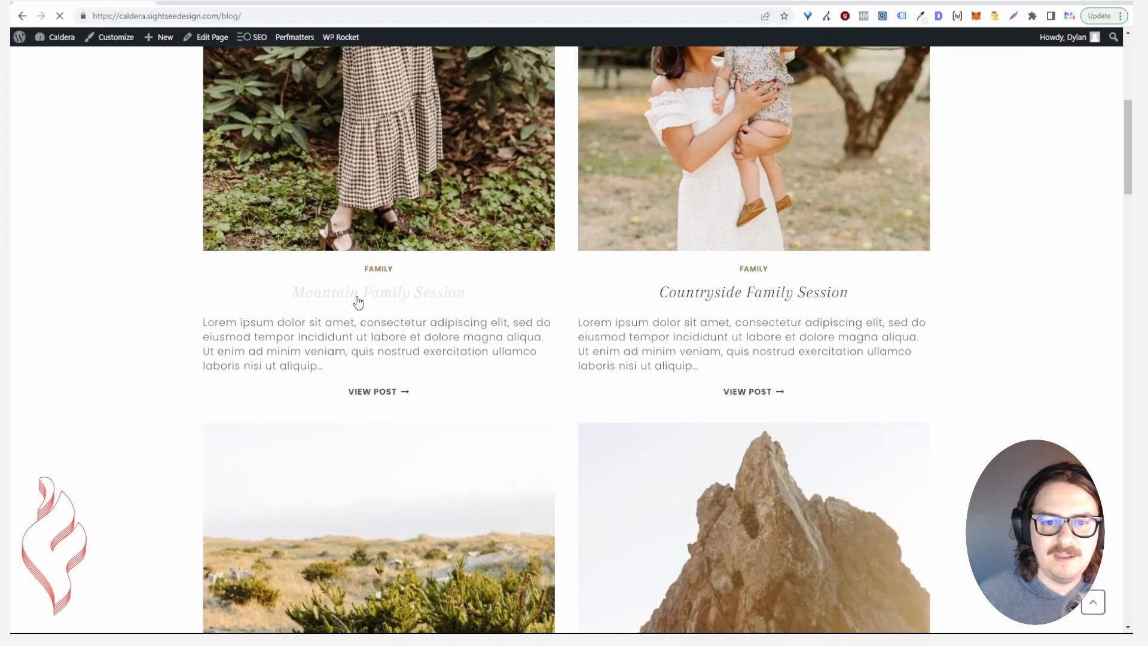
click(357, 297)
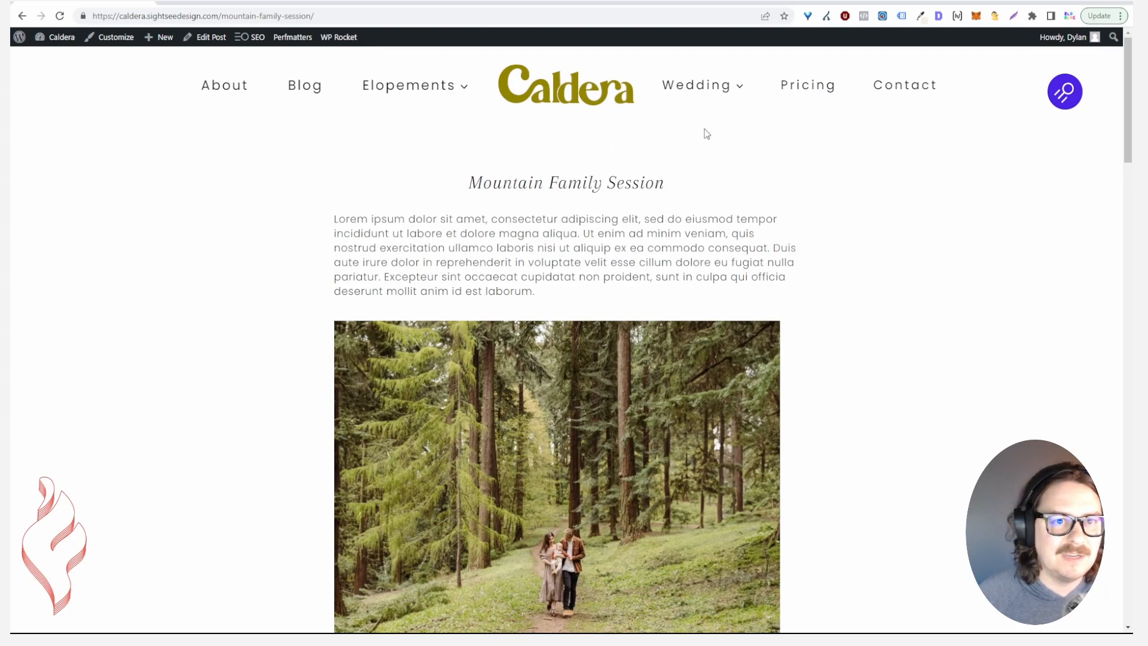
click(1053, 91)
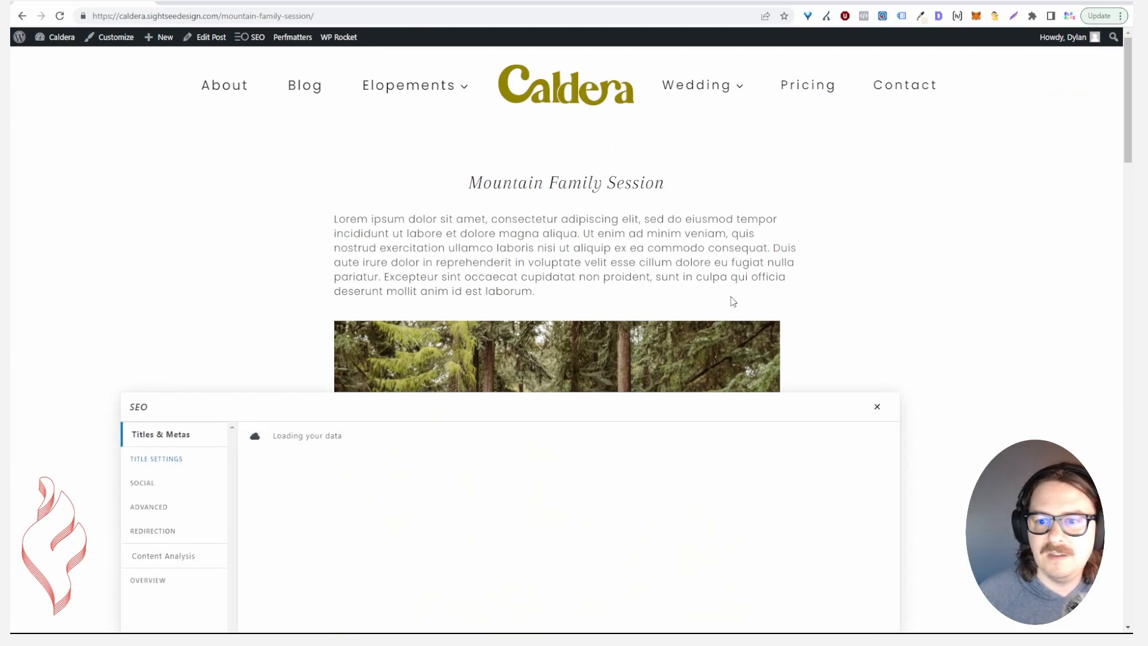
click(313, 491)
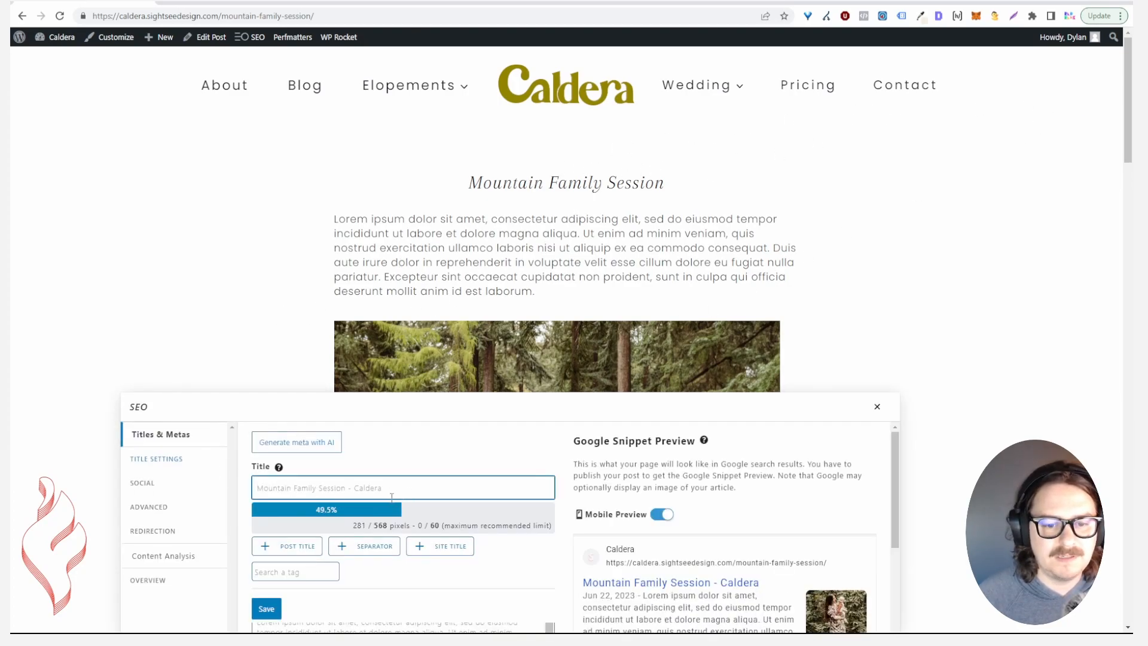
click(877, 407)
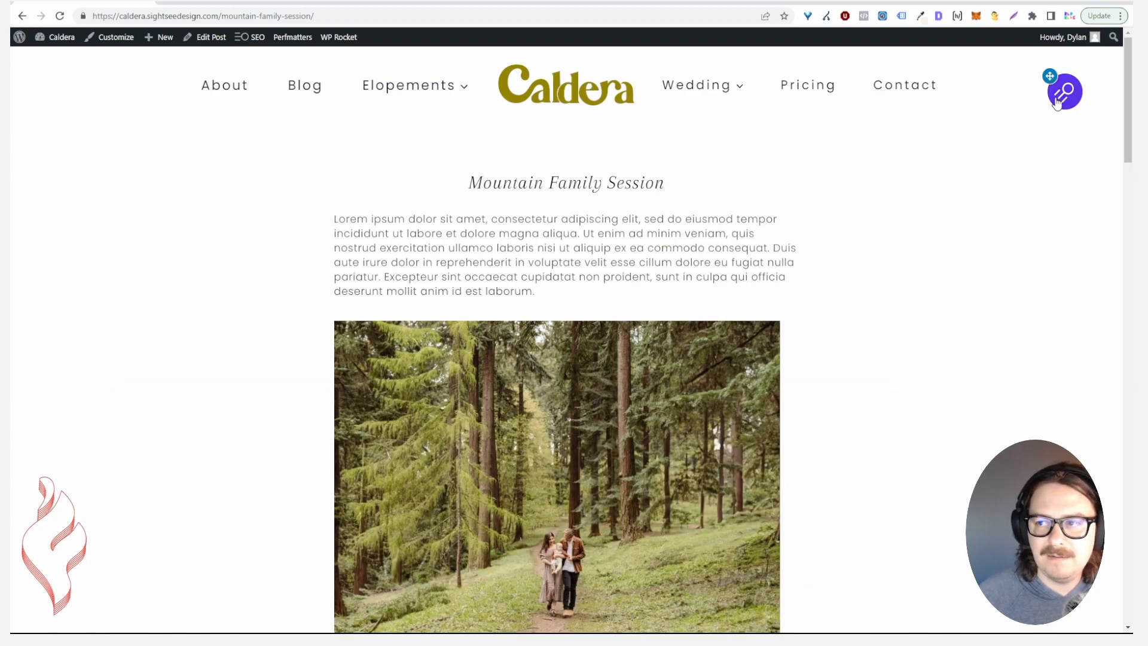
drag(1055, 103, 1103, 559)
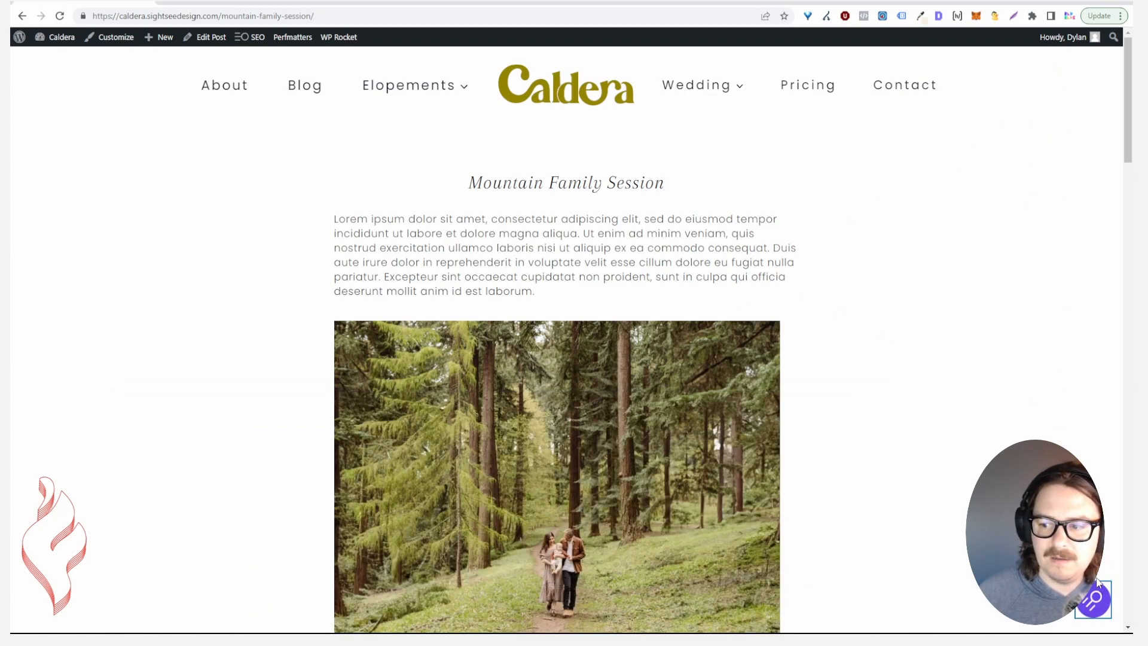
Open Mountain Family Session in the block editor and scroll through it, with Family as its category
click(212, 37)
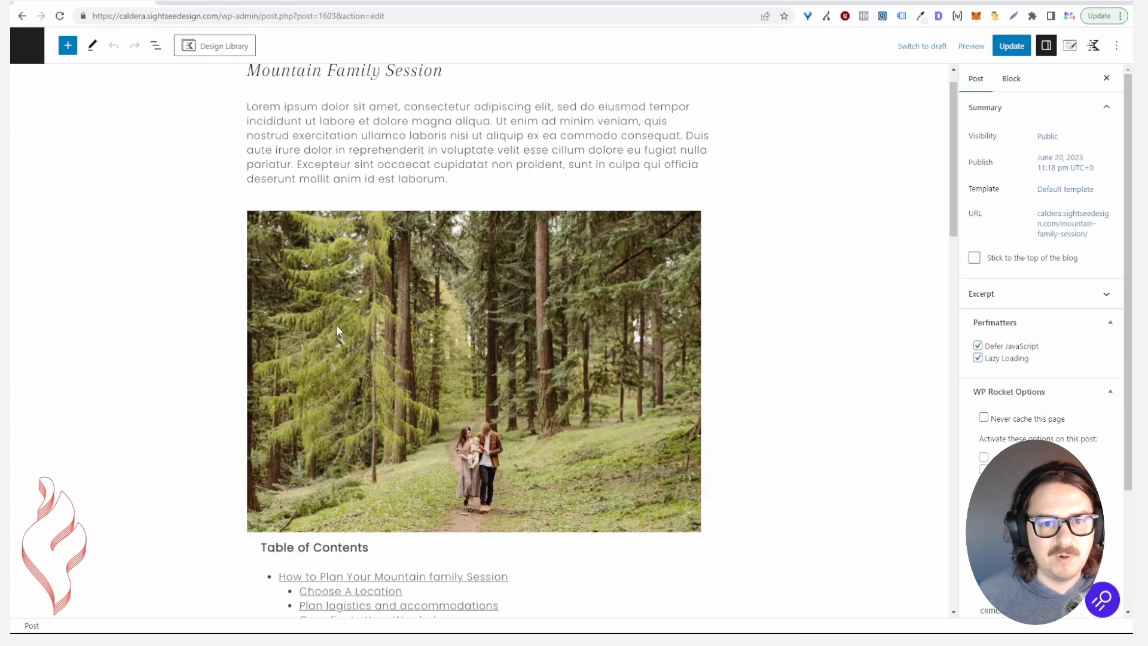
scroll(346, 320, down, 15)
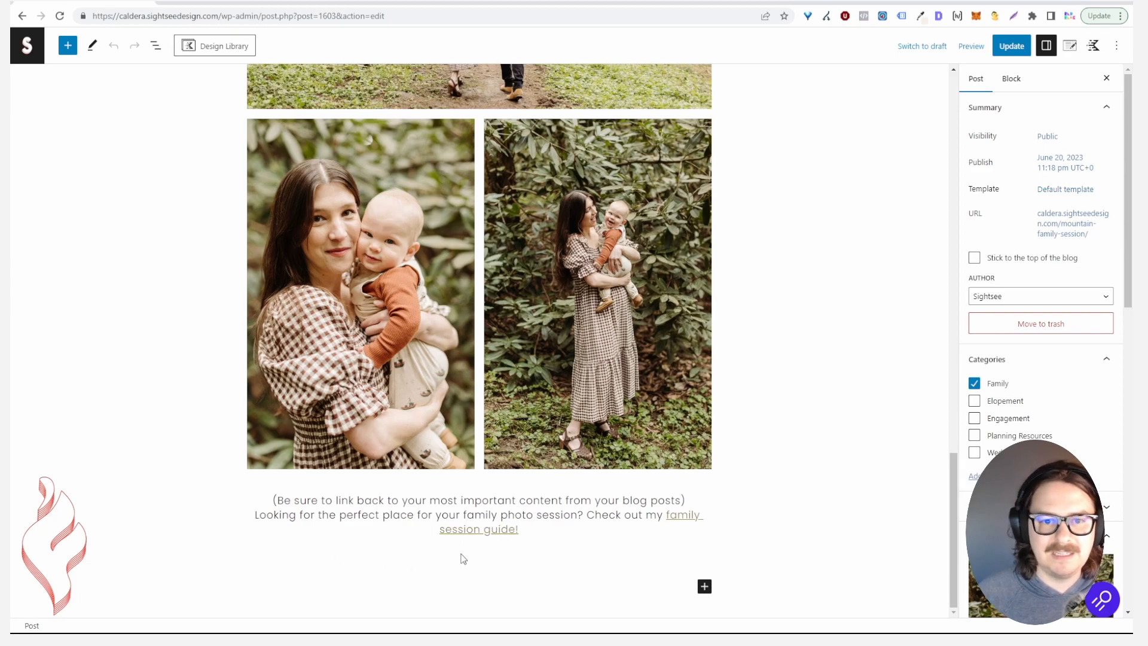
scroll(460, 552, up, 15)
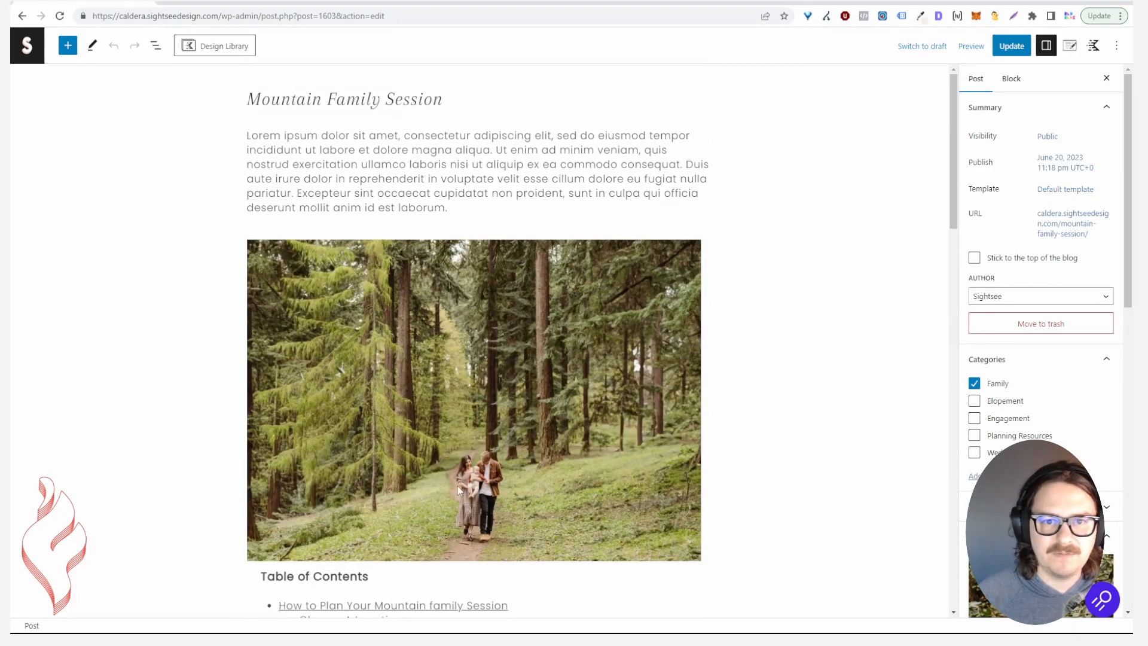